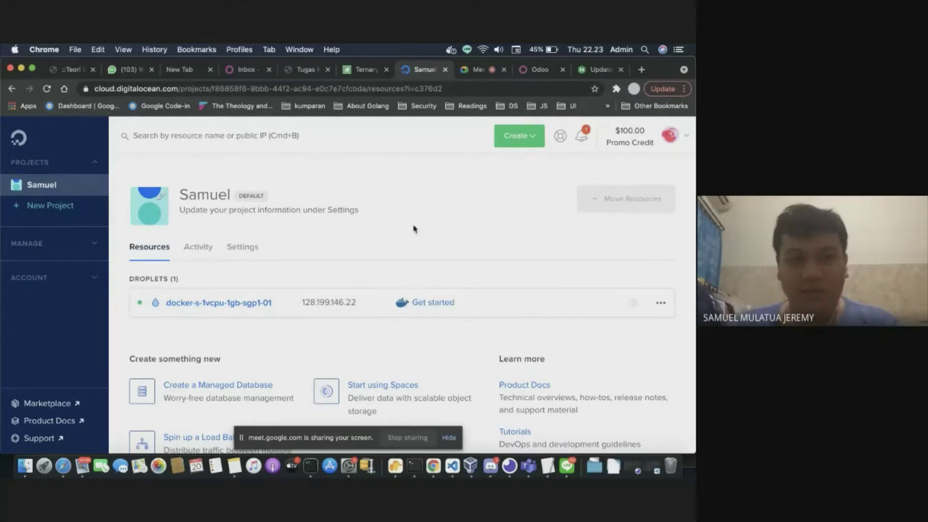
- Open the Droplet creation page and review its plans and image options, including the custom images
click(524, 137)
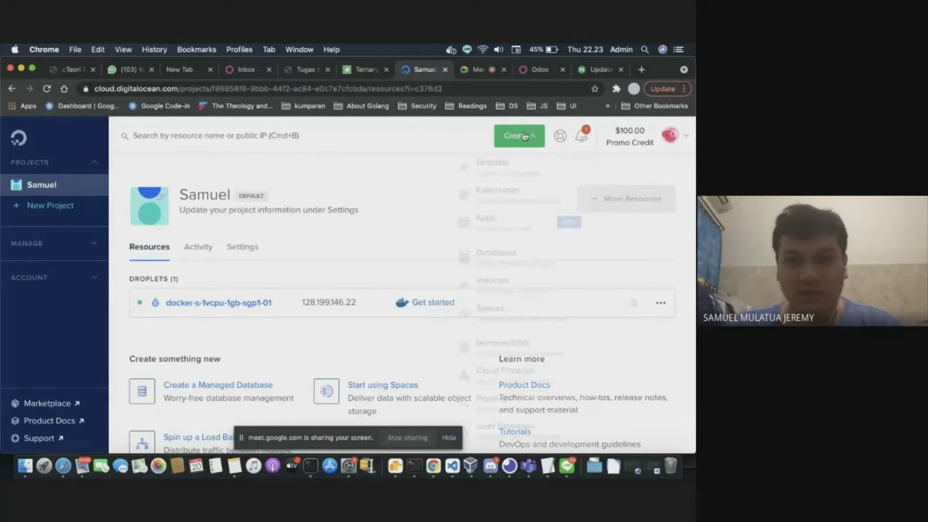
click(495, 172)
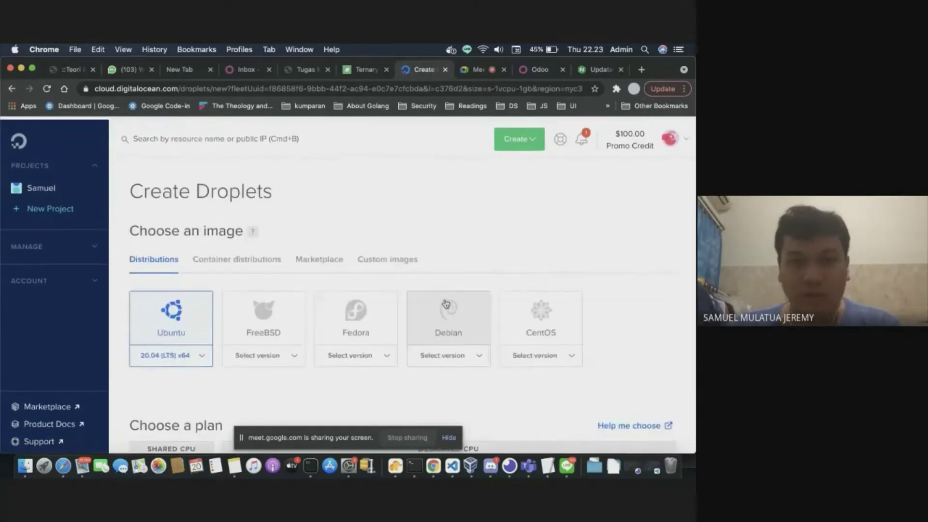
scroll(445, 303, down, 2)
scroll(445, 303, down, 5)
scroll(441, 302, up, 7)
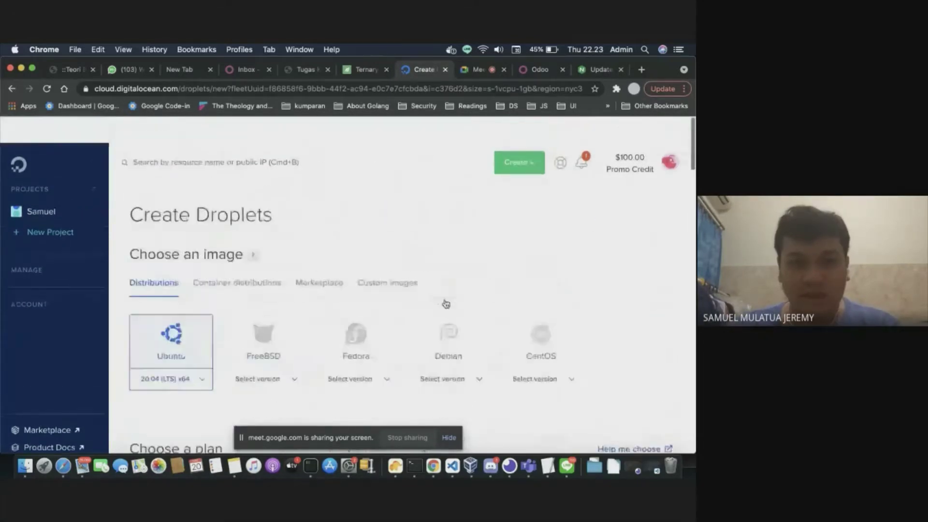
click(388, 260)
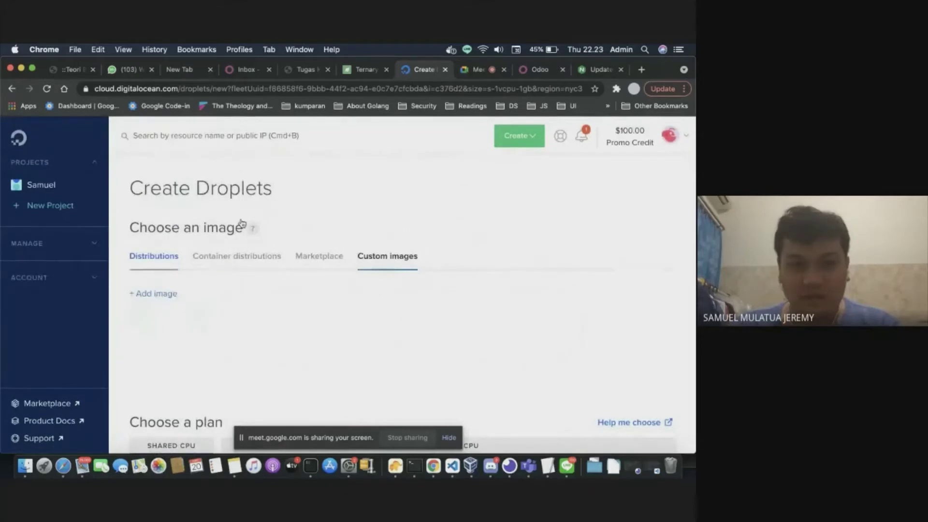
- View the source options for creating an App and the Apps home page, and return to the Droplet creation page
click(524, 140)
scroll(516, 183, down, 2)
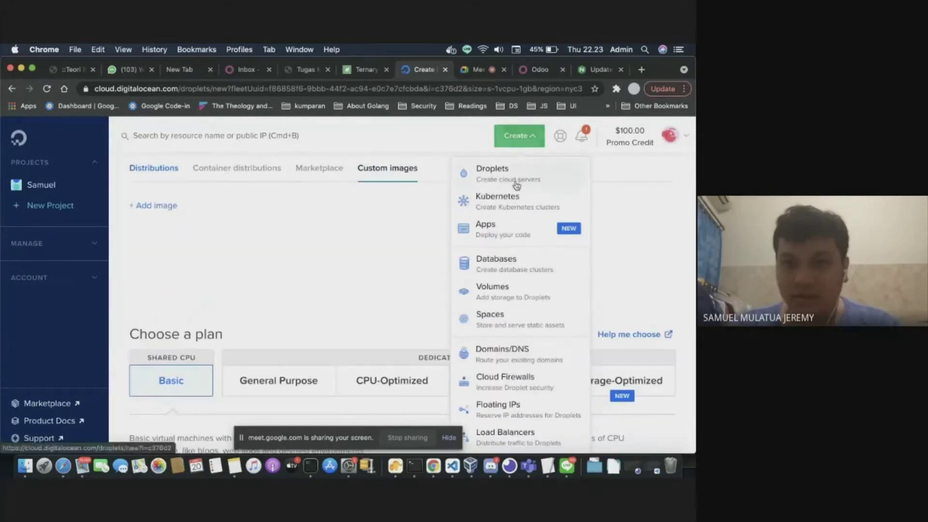
click(525, 236)
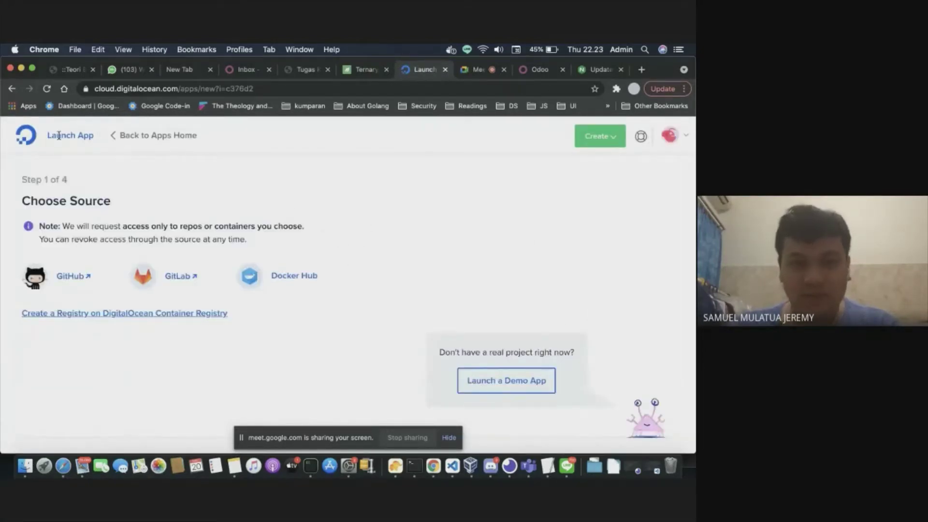
click(151, 139)
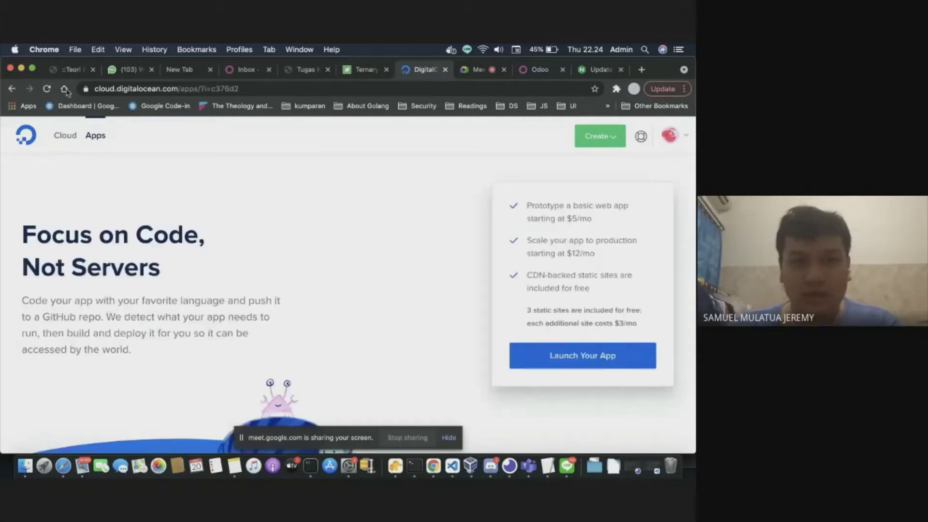
click(63, 136)
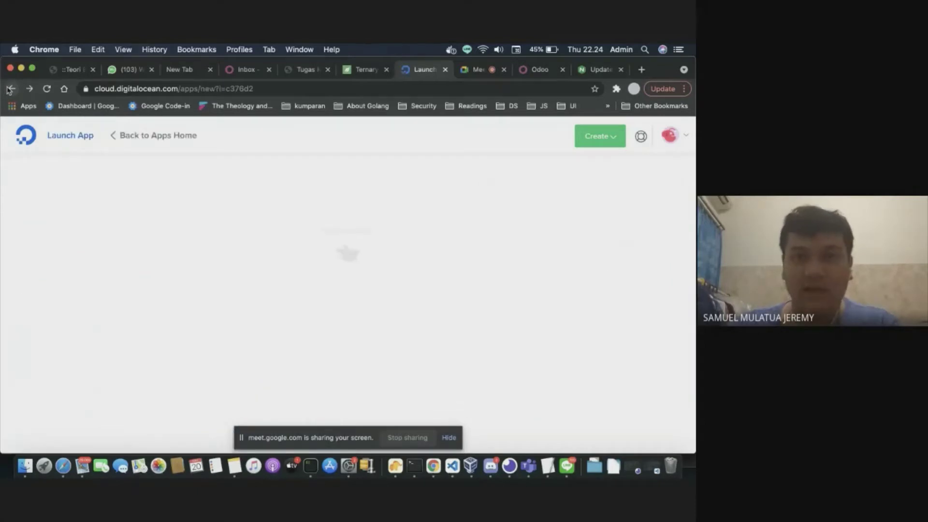
click(12, 90)
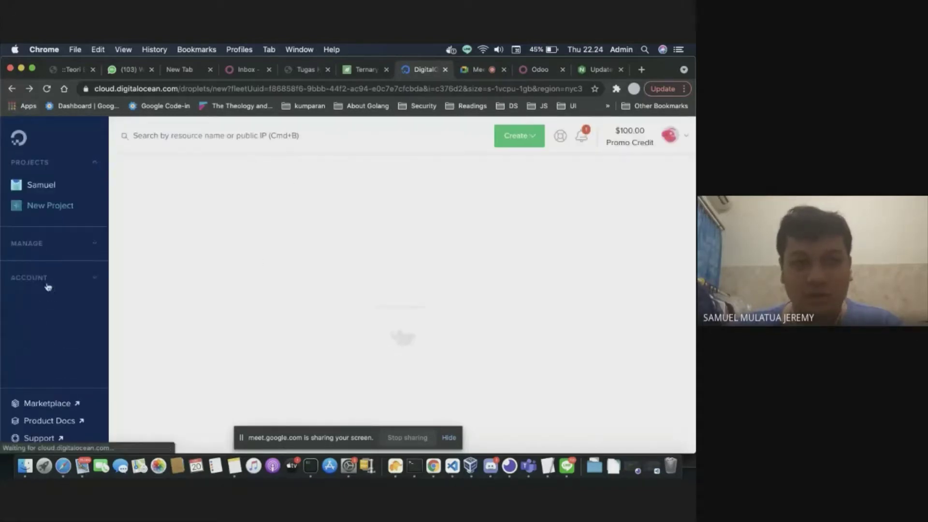
- Open the details of the existing Droplet docker-s-1vcpu-1gb-sgp1-01 from the managed Droplets list
click(91, 248)
click(19, 285)
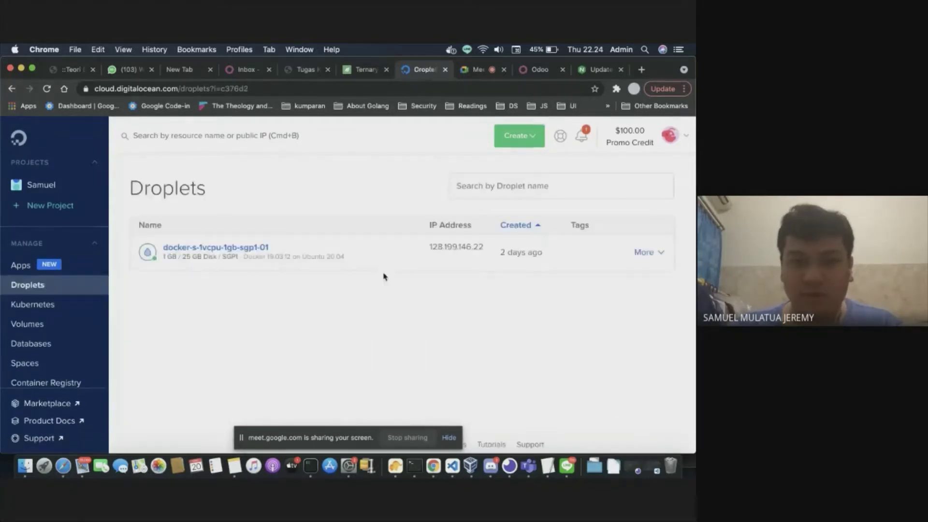
click(213, 247)
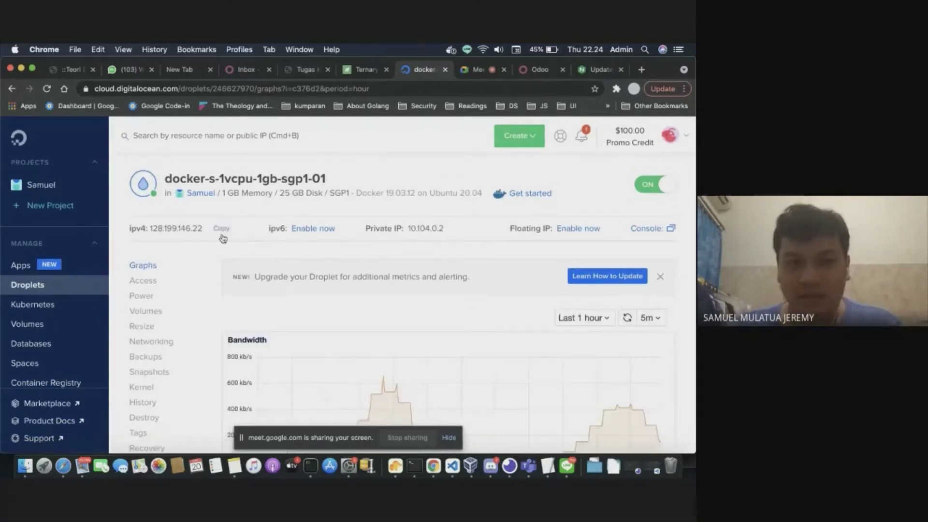
- Switch to iTerm2 and connect over SSH as root to 128.199.146.22, entering the root password
click(305, 470)
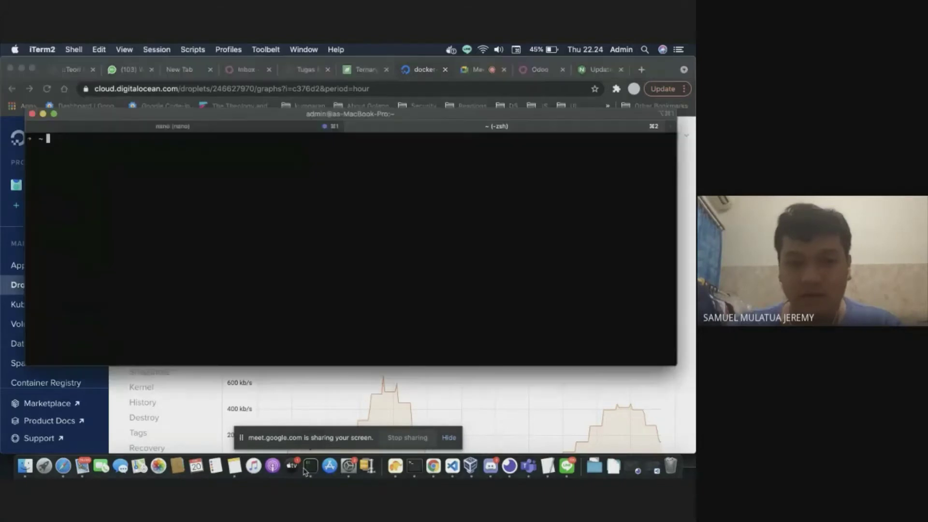
text(ssh root@)
key(super+v)
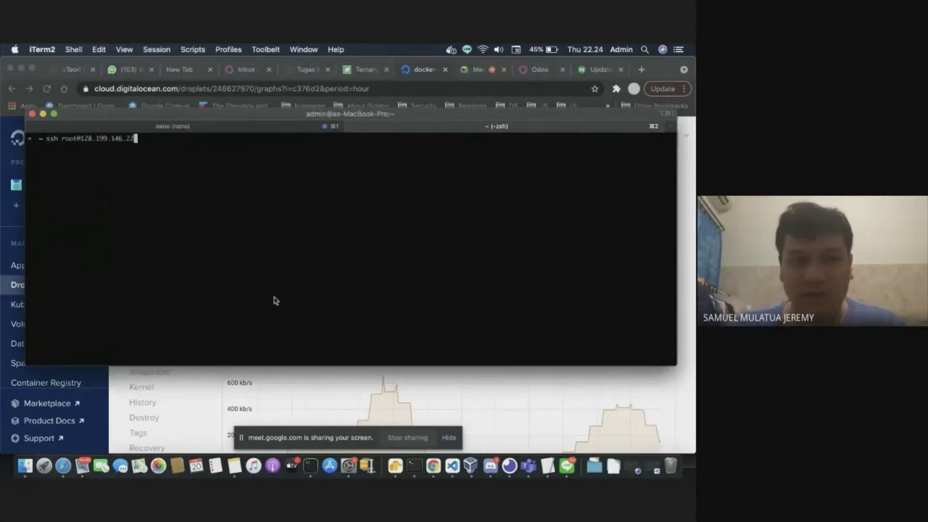
key(Return)
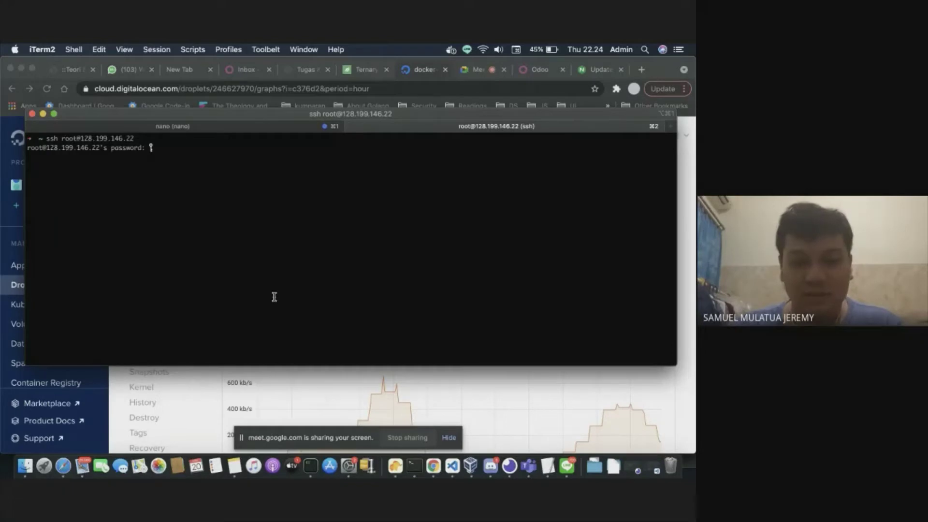
key(Return)
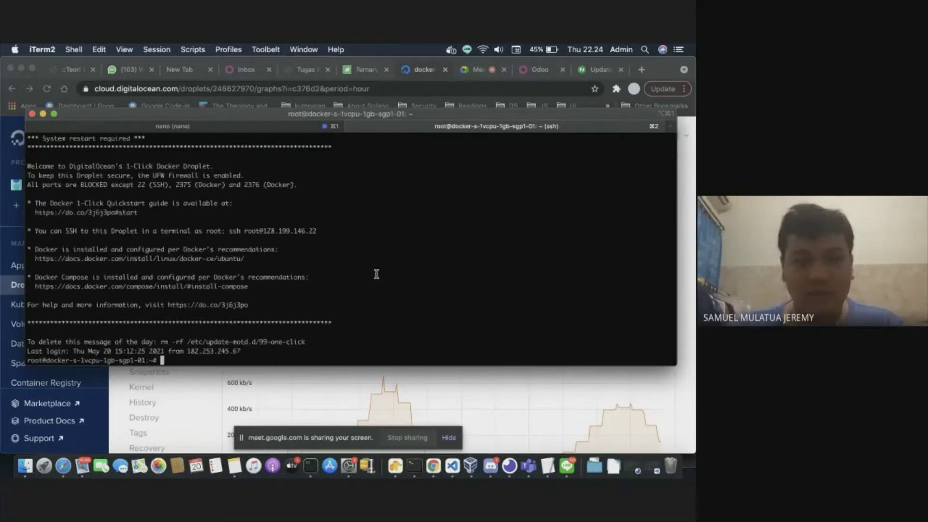
- Clear the terminal, change into the odoo-docker-infra directory and list its contents with ls
key(super+k)
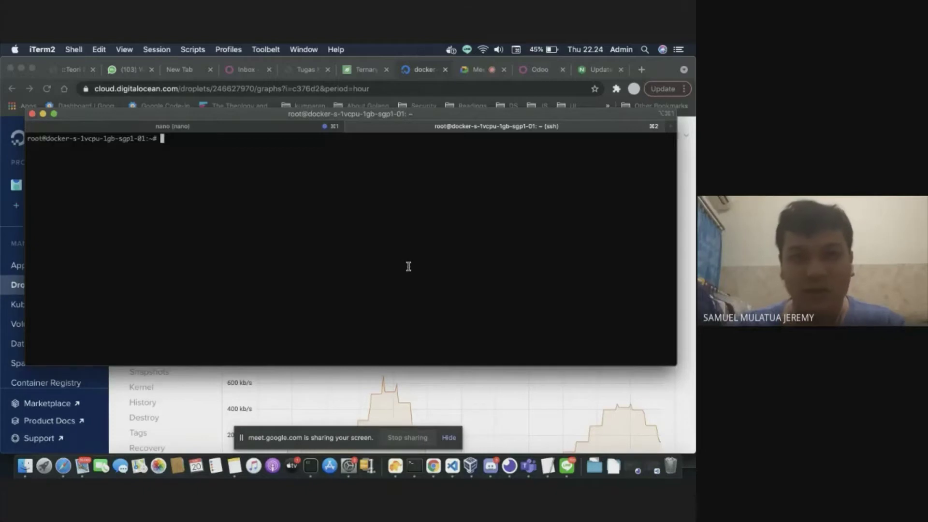
text(cd )
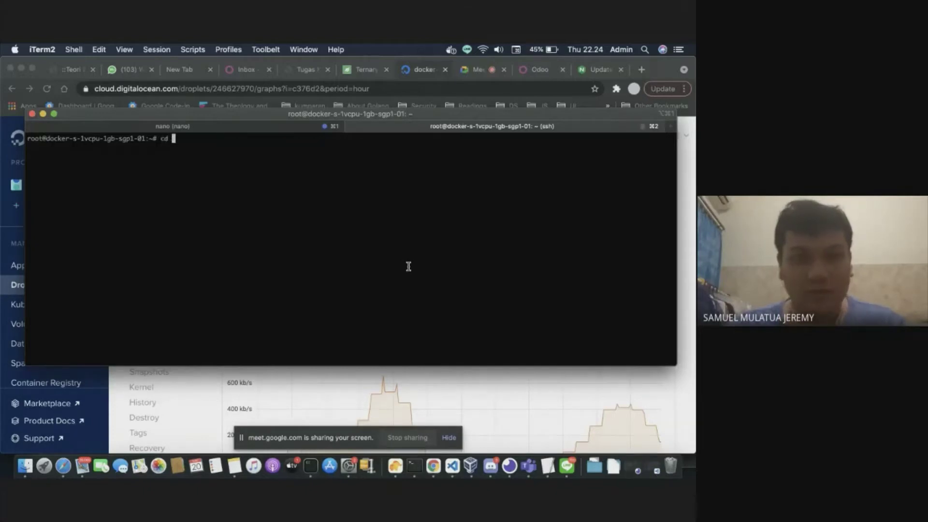
text(od)
key(Tab)
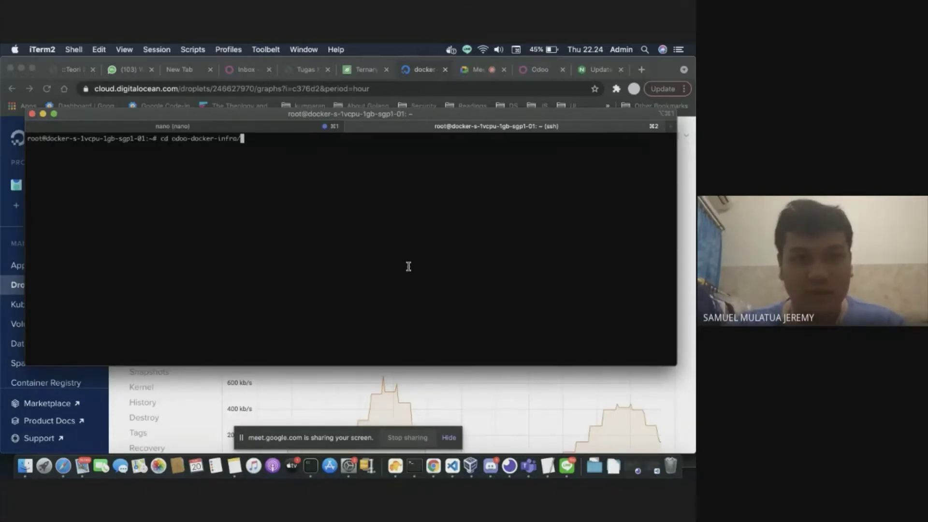
key(Return)
key(ctrl+l)
text(ls)
key(Return)
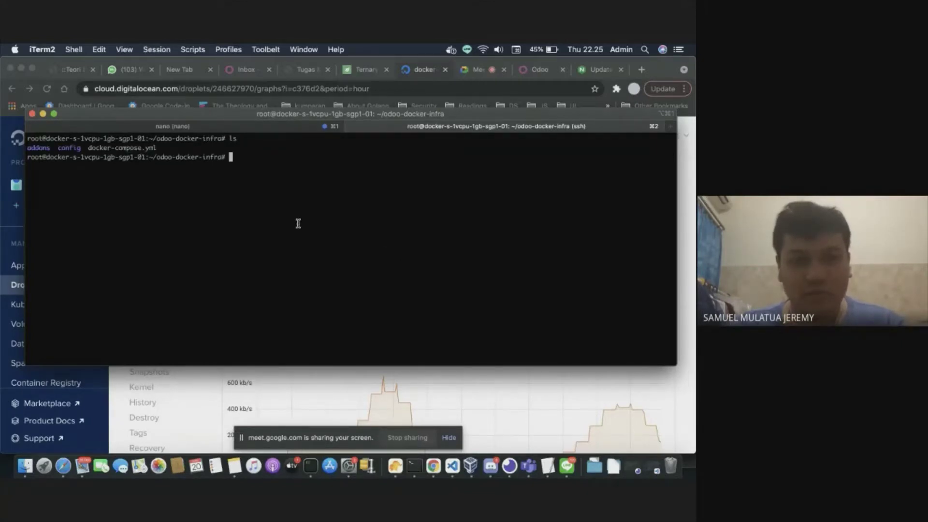
- Open docker-compose.yml in nano
text(nano do)
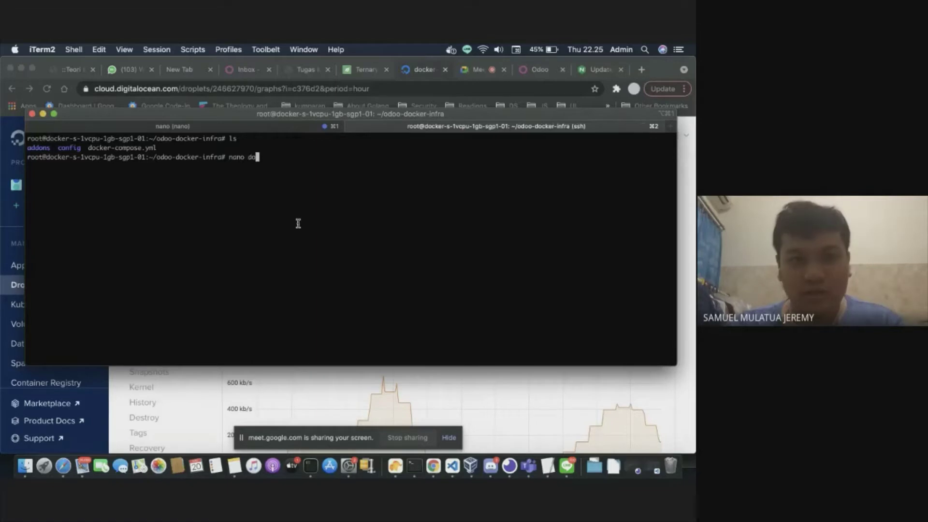
key(Tab)
key(Return)
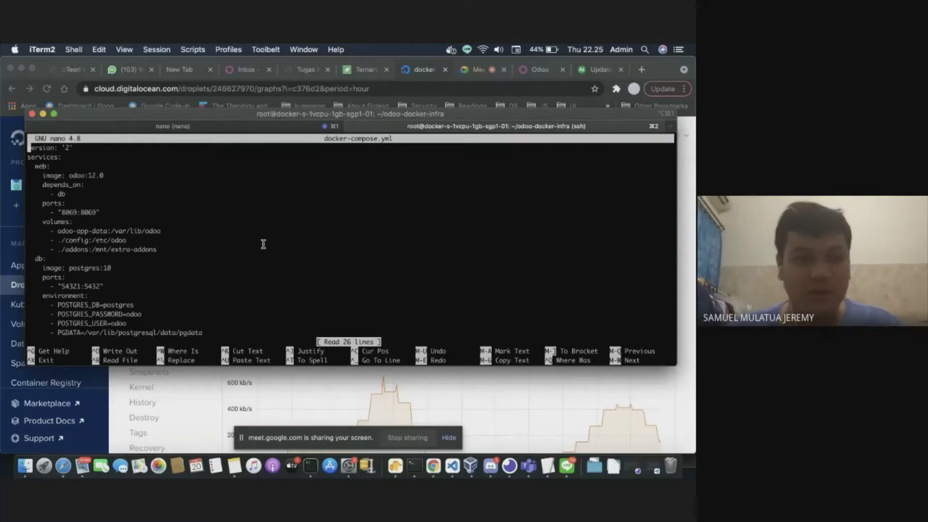
- Examine the compose file's web and db services, including the Postgres ports, environment variables and data volume
scroll(155, 271, down, 10)
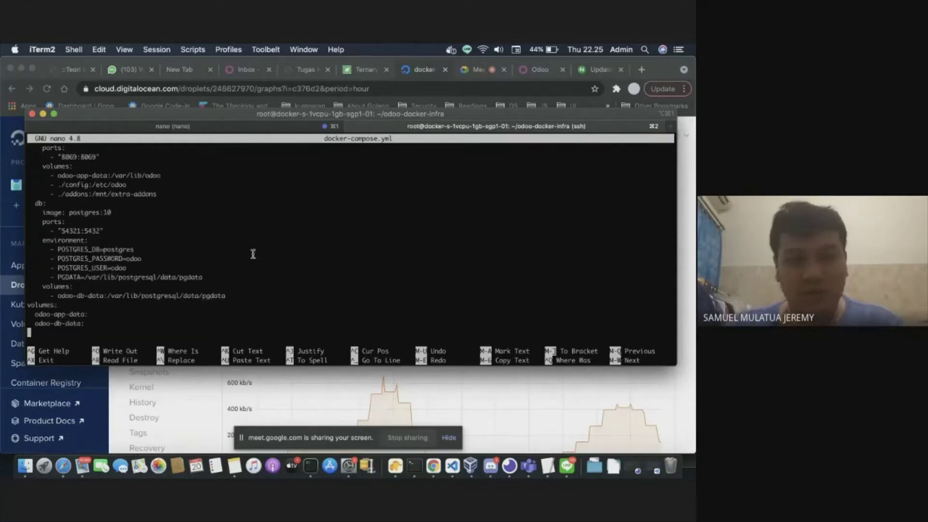
scroll(273, 252, up, 10)
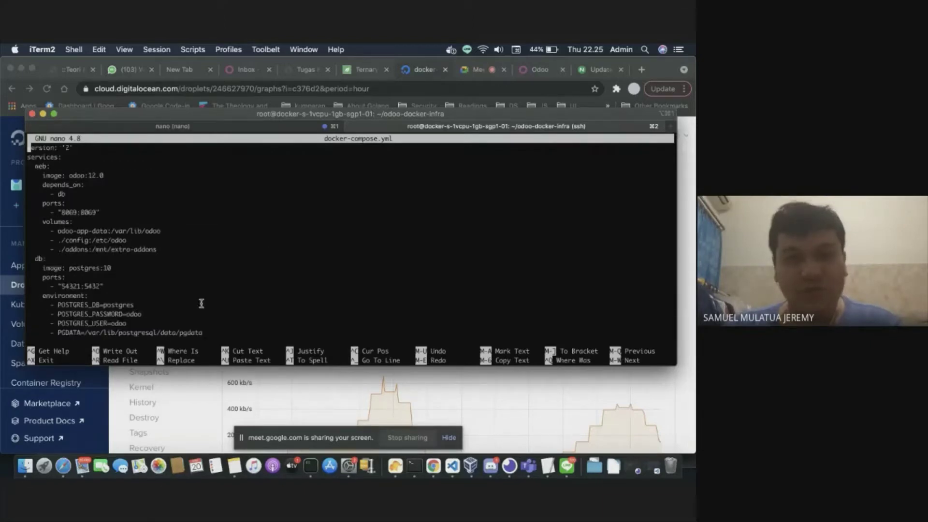
scroll(248, 275, down, 8)
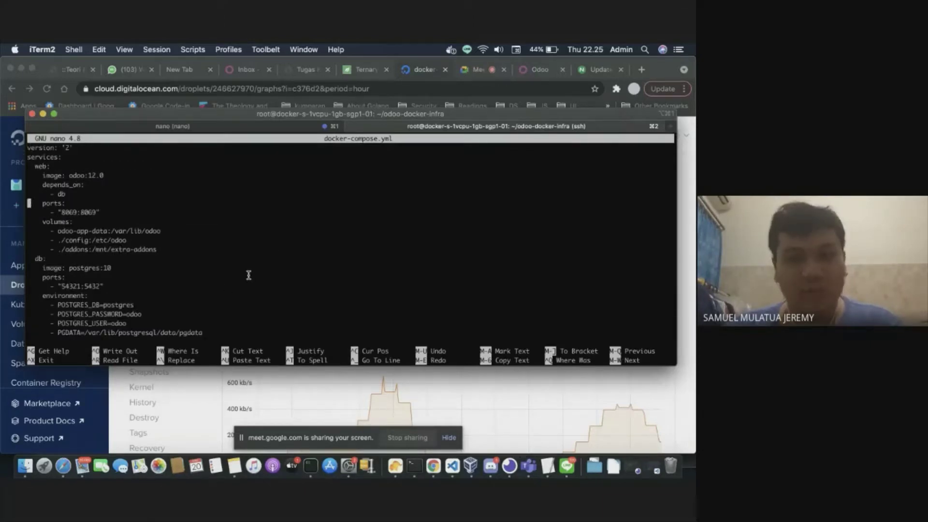
scroll(249, 275, up, 8)
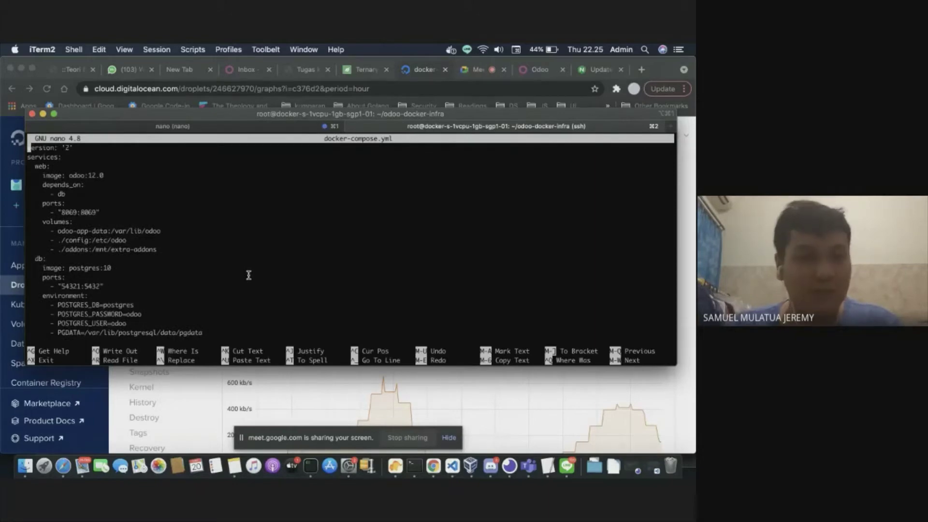
scroll(249, 275, down, 9)
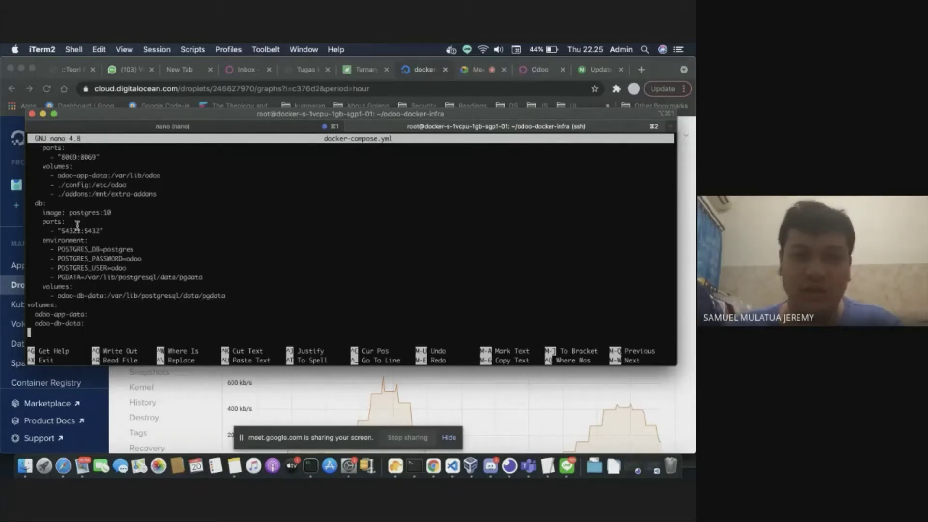
scroll(281, 255, up, 2)
scroll(283, 254, up, 1)
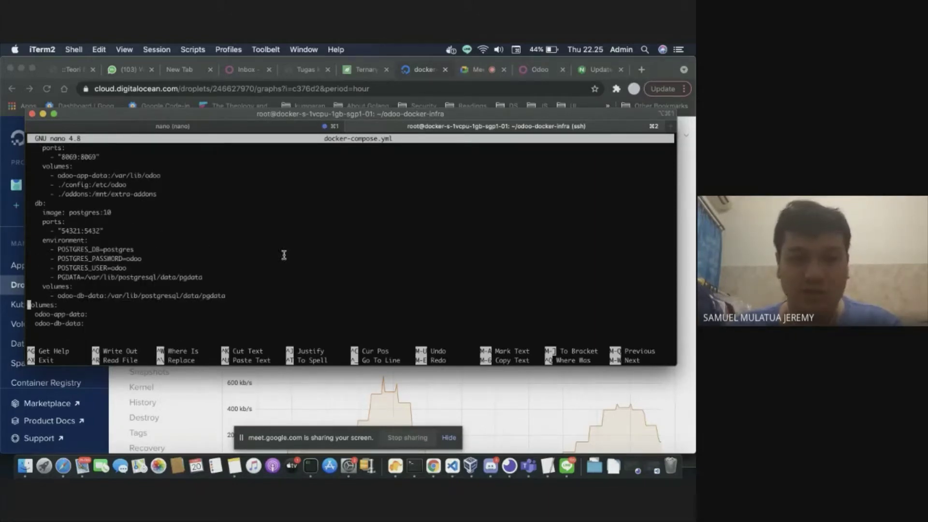
scroll(273, 265, up, 2)
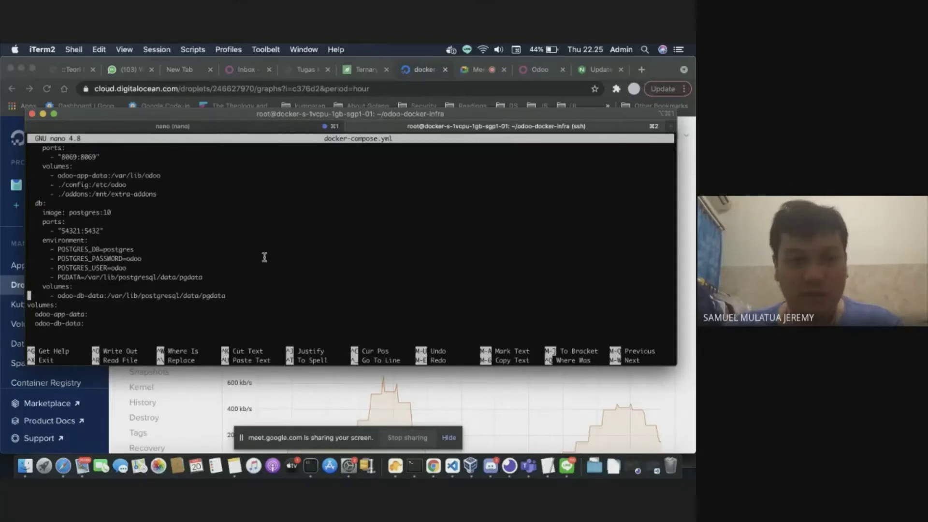
scroll(264, 257, up, 1)
key(Right)
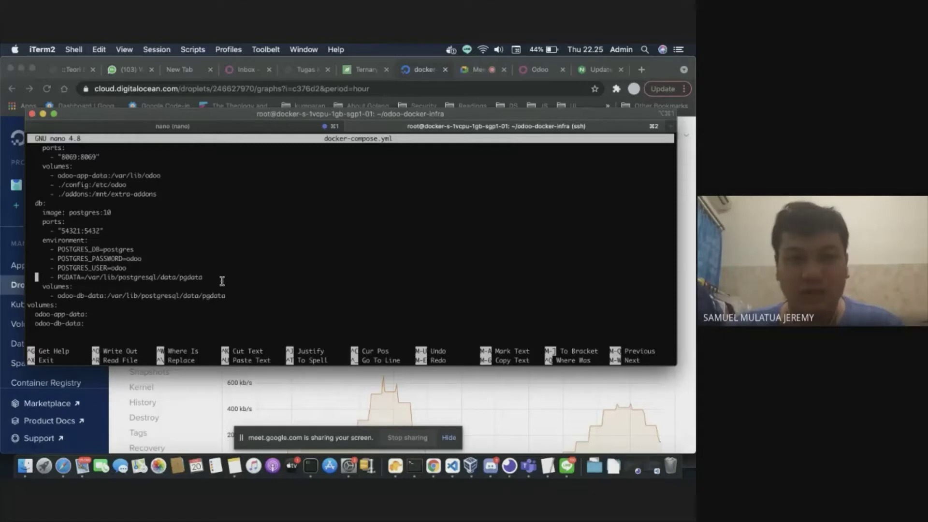
- Review the compose file again from the Odoo web service's image, ports and volumes through to the named volumes at its end
scroll(203, 261, up, 8)
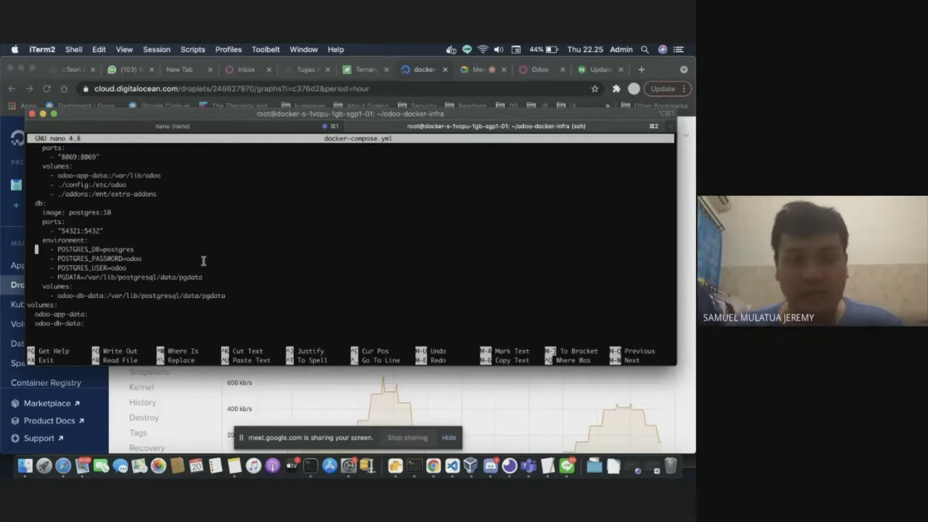
scroll(203, 261, up, 5)
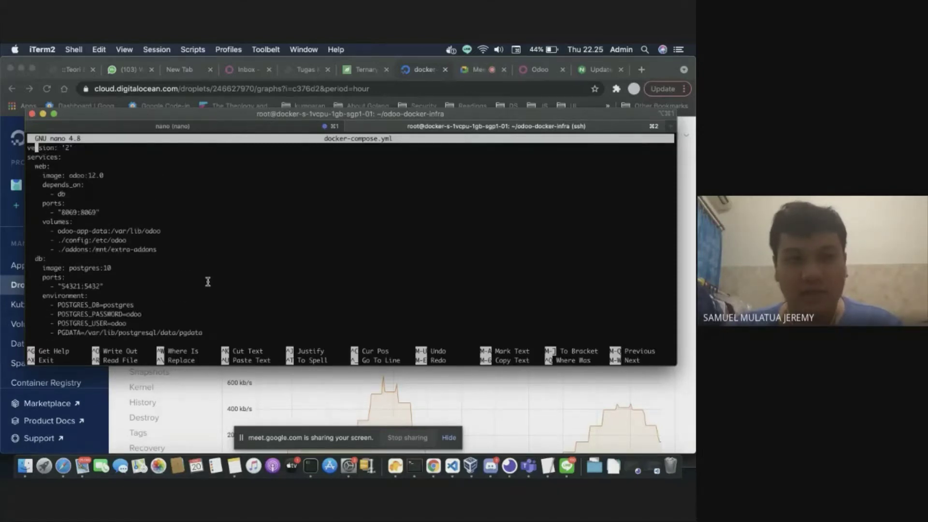
scroll(208, 281, down, 5)
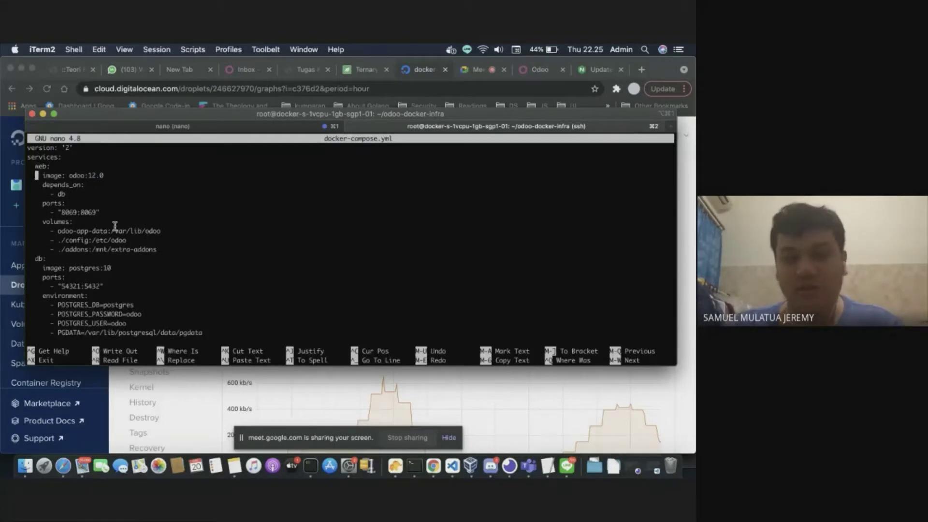
scroll(115, 226, down, 1)
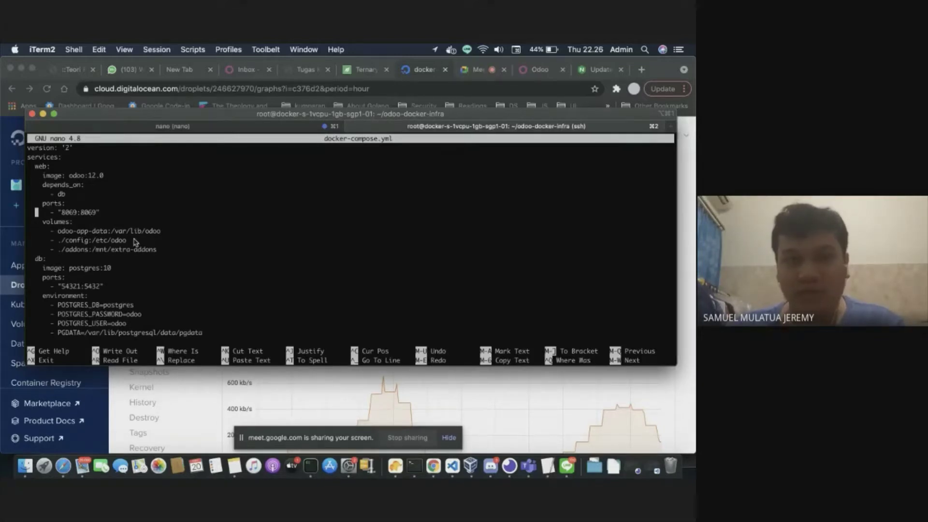
key(Down)
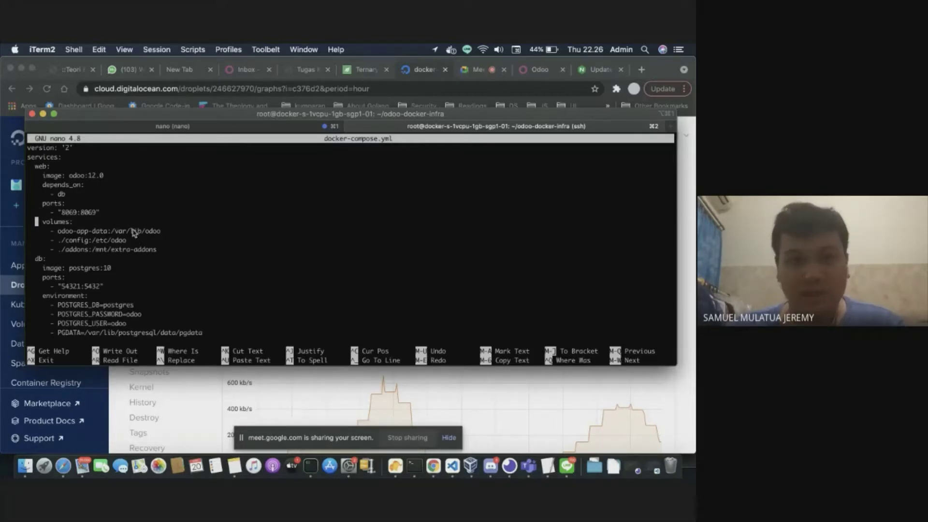
key(Down)
key(Down)
key(Down)
key(Down)
key(Down)
key(Down)
key(Down)
key(Down)
key(Down)
key(Down)
key(Down)
key(Down)
key(Down)
key(Down)
key(Down)
key(Down)
key(Down)
key(Down)
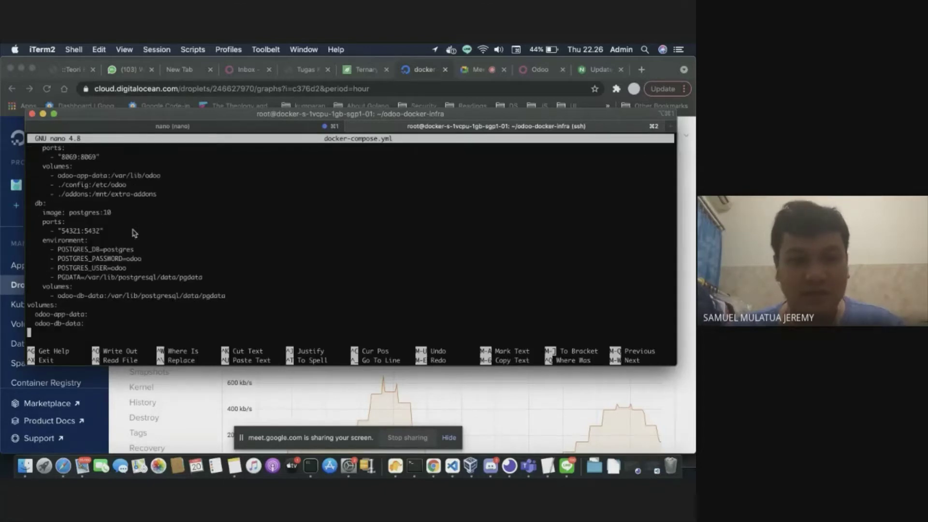
- Close docker-compose.yml in nano and list the odoo-docker-infra directory's contents with ls
key(ctrl+x)
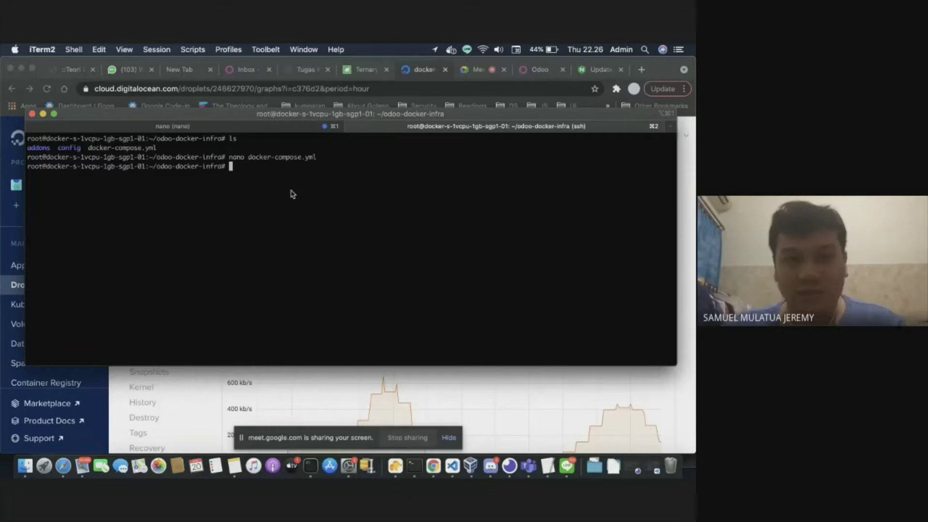
text(ls)
key(Return)
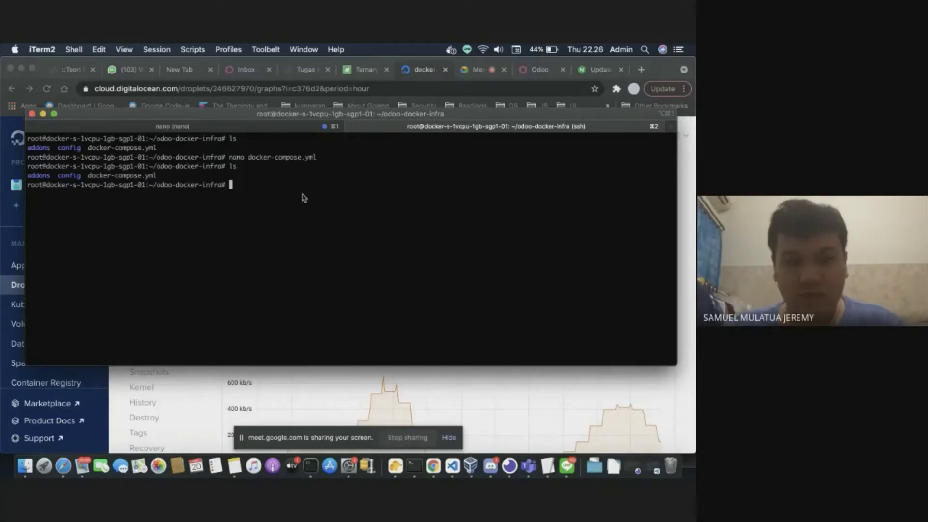
- Change into the config directory and list its contents with ls
text(cd config/)
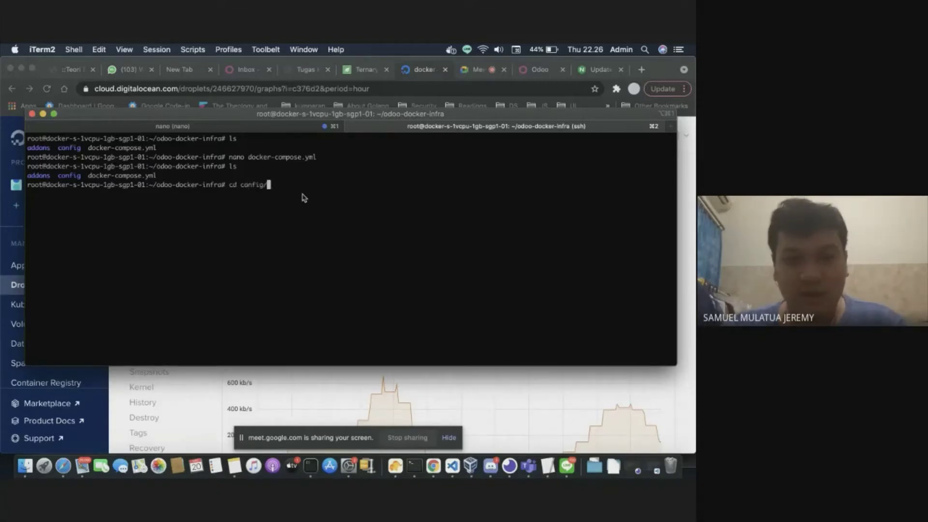
key(Return)
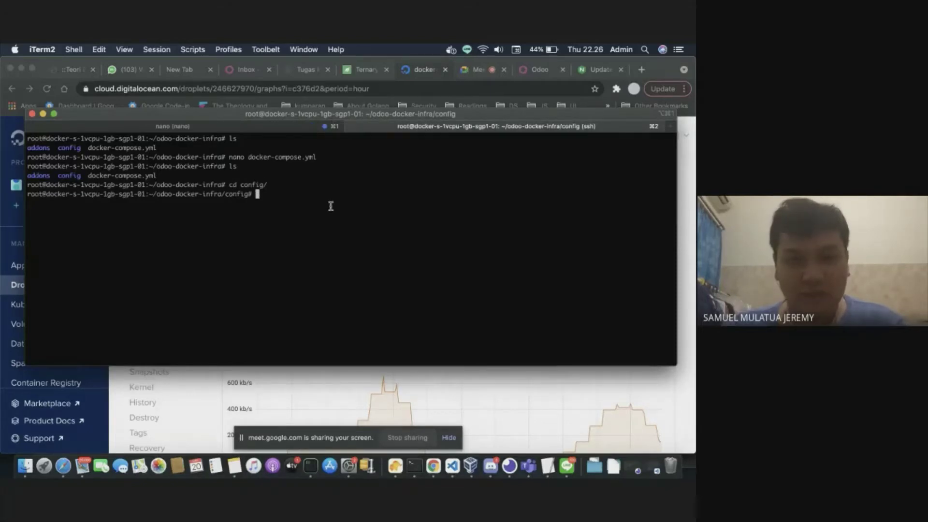
text(ls)
key(Return)
- Open odoo.conf in nano and review its addons_path option
text(nano odoo.conf)
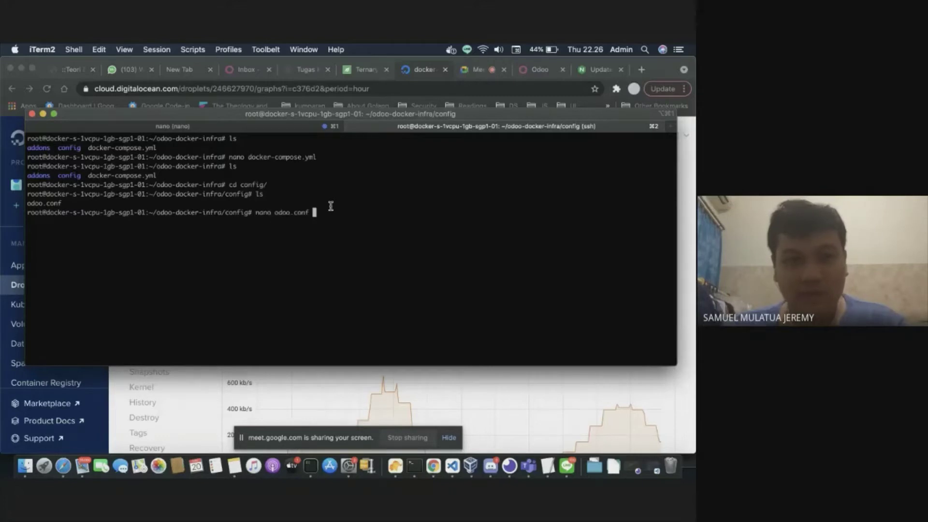
key(Return)
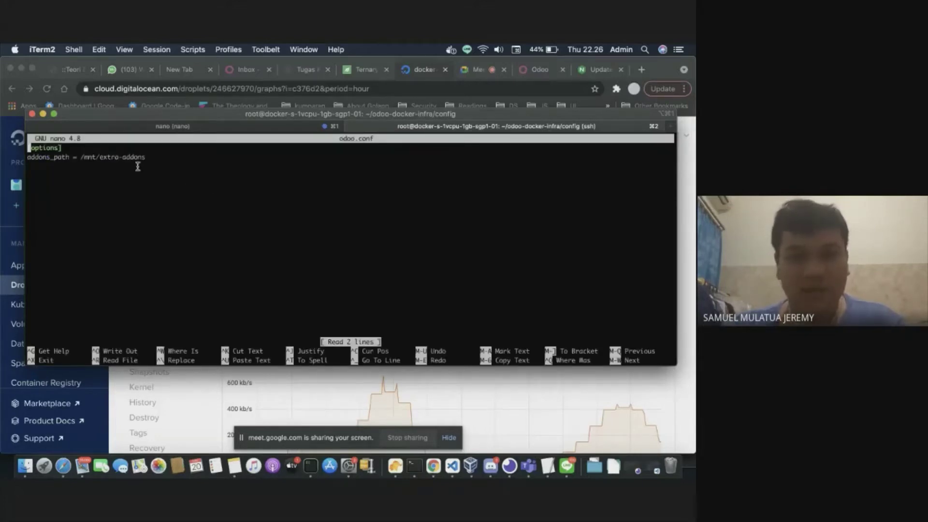
key(Down)
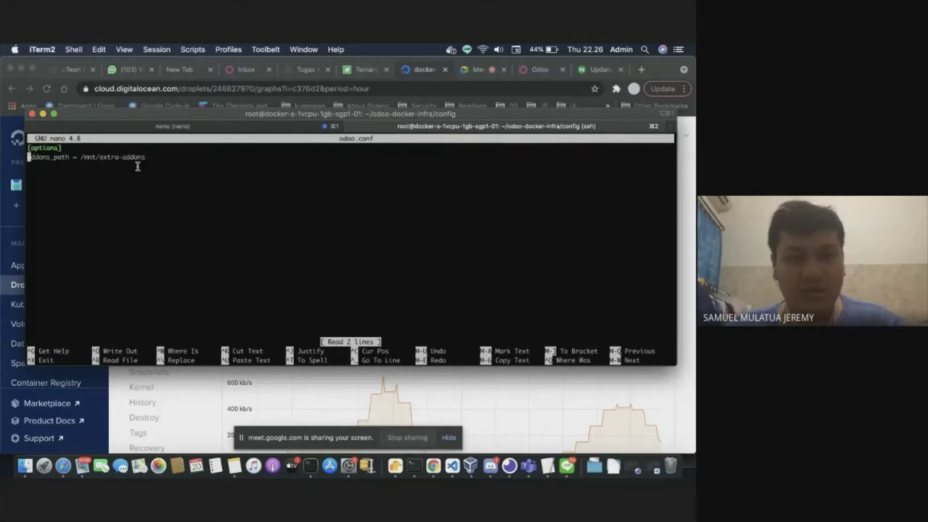
- Close odoo.conf and go back up to the odoo-docker-infra directory with cd .
key(ctrl+x)
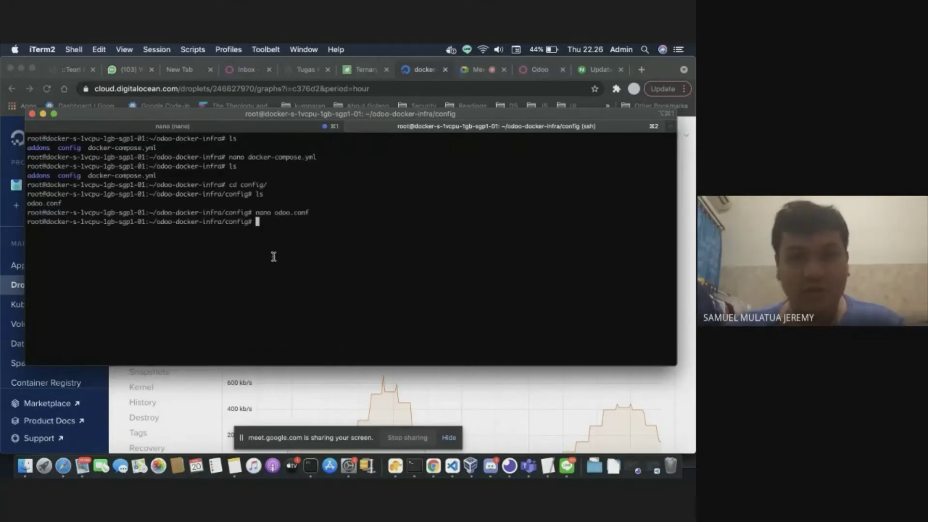
text(cd ..)
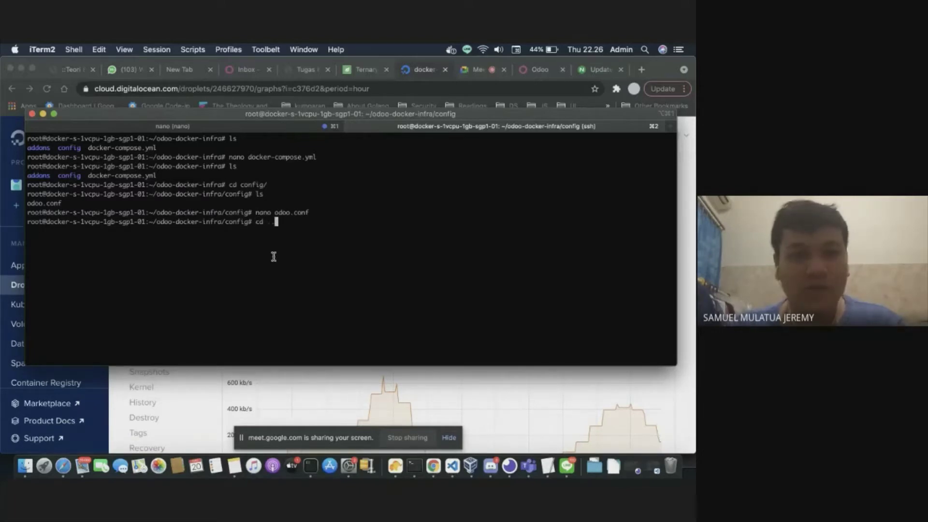
key(Return)
text(docker-comp)
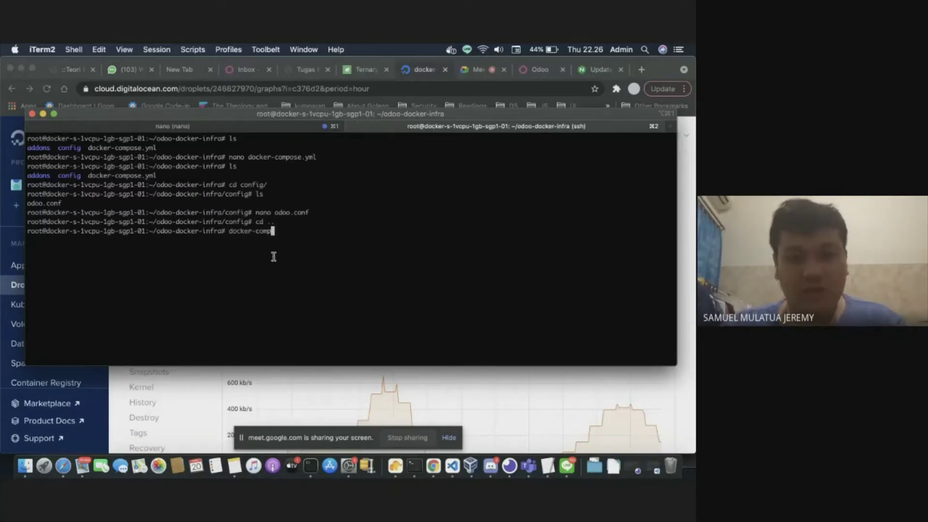
text(ose up -d)
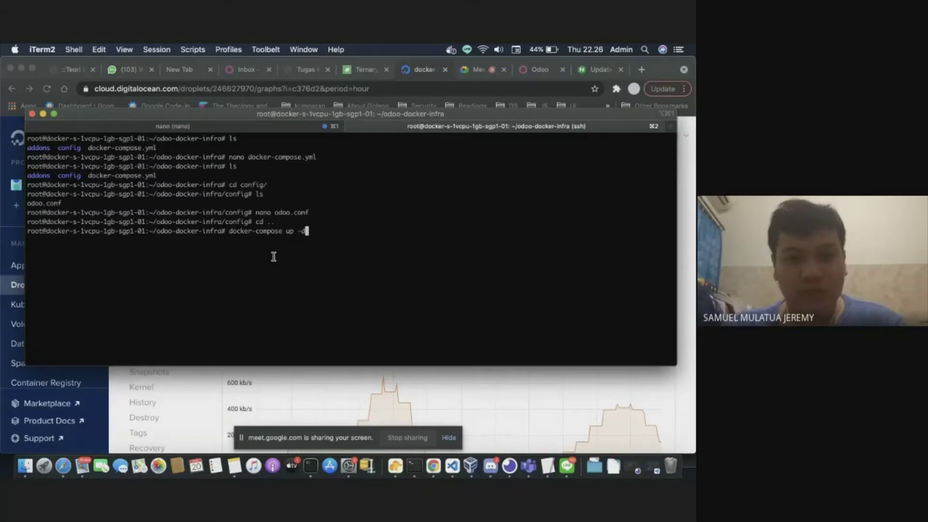
key(ctrl+c)
- List the running containers with docker ps and check the port mapping of the Odoo web container
text(docker ps)
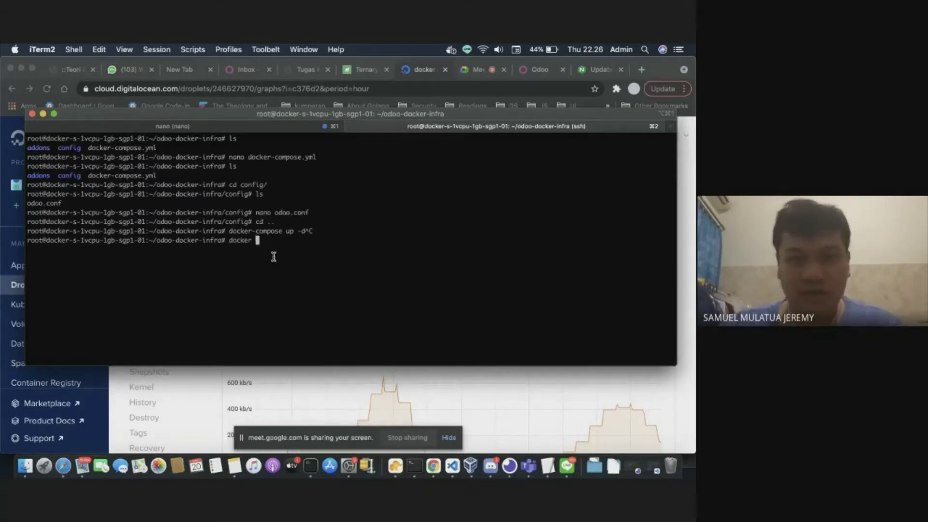
key(Return)
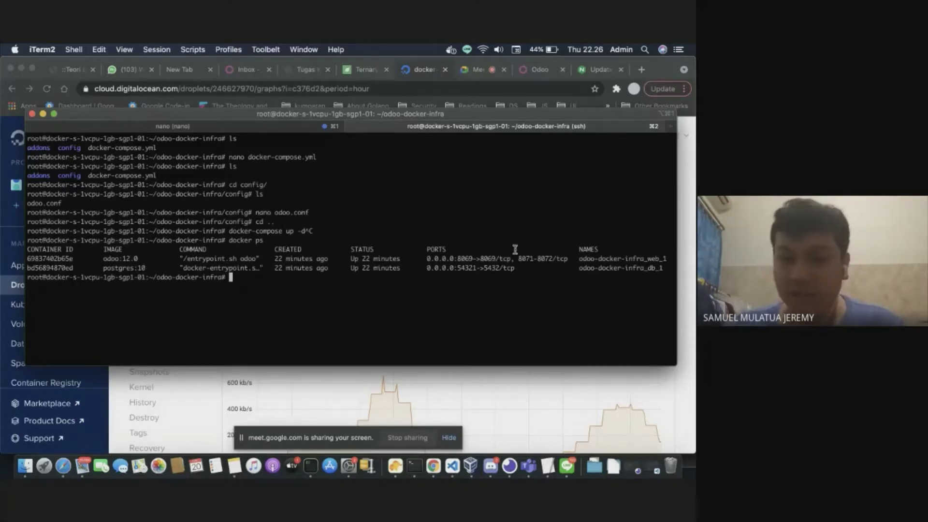
double_click(464, 258)
click(490, 258)
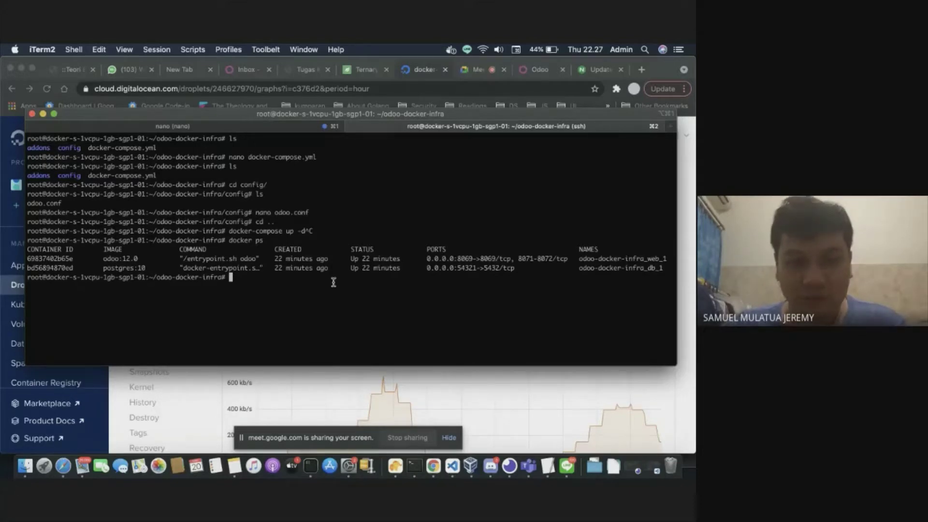
- Check the nginx service's status with sudo systemctl status nginx
text(sudo sy)
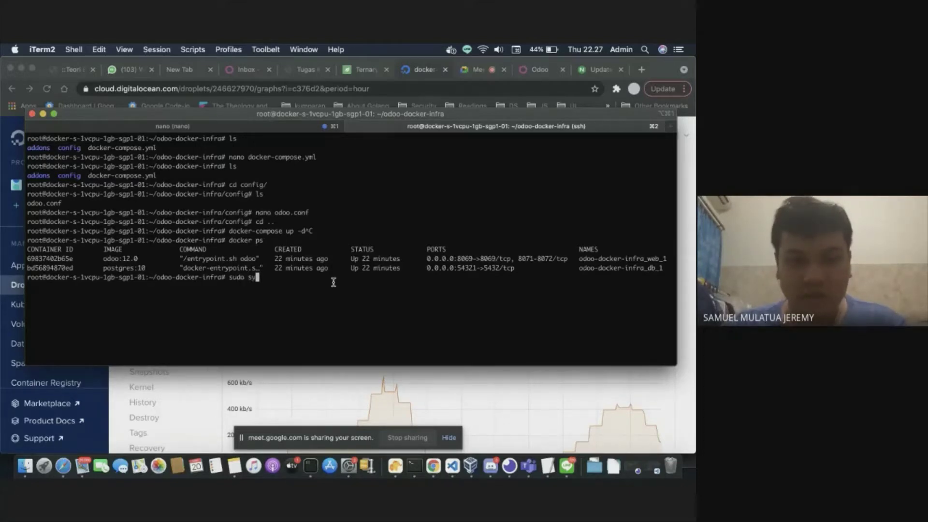
text(stemc)
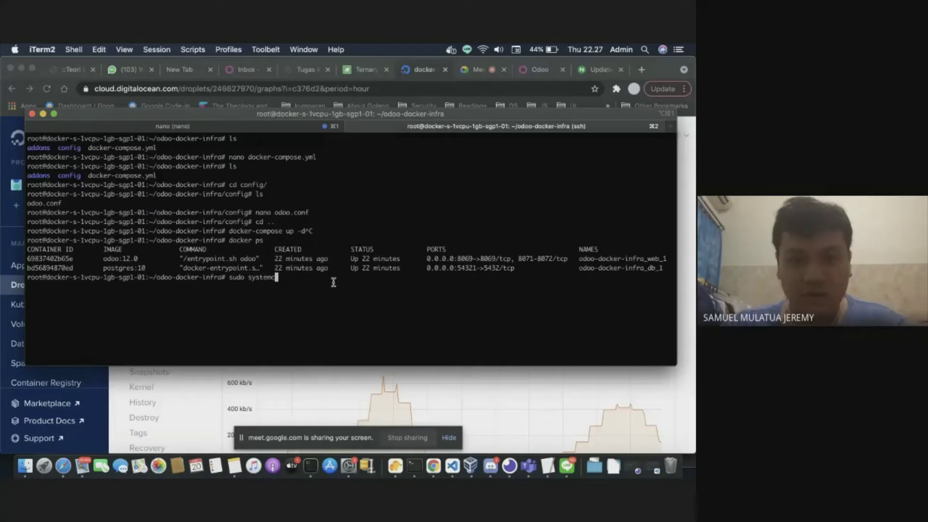
text(ll status nginx)
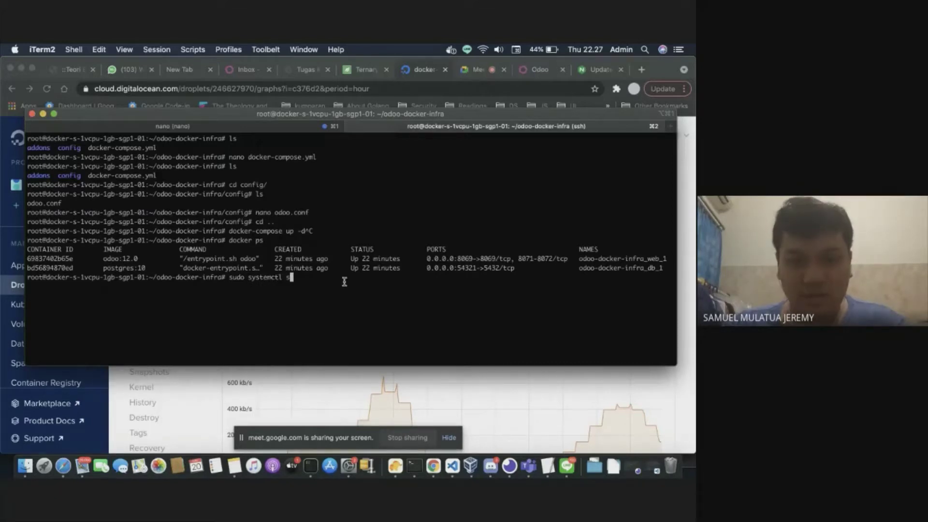
key(Return)
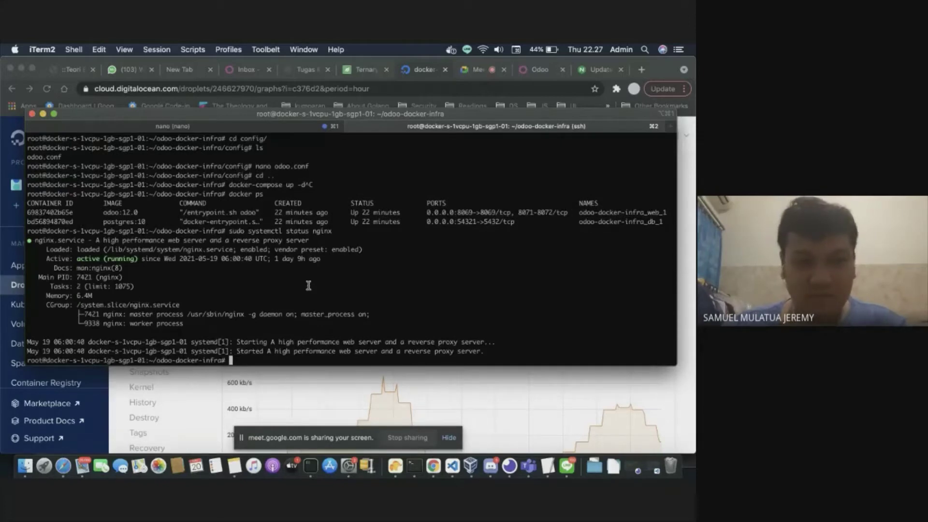
- Change into the /etc/nginx directory and list its contents with ls
text(cd /etc/ngi)
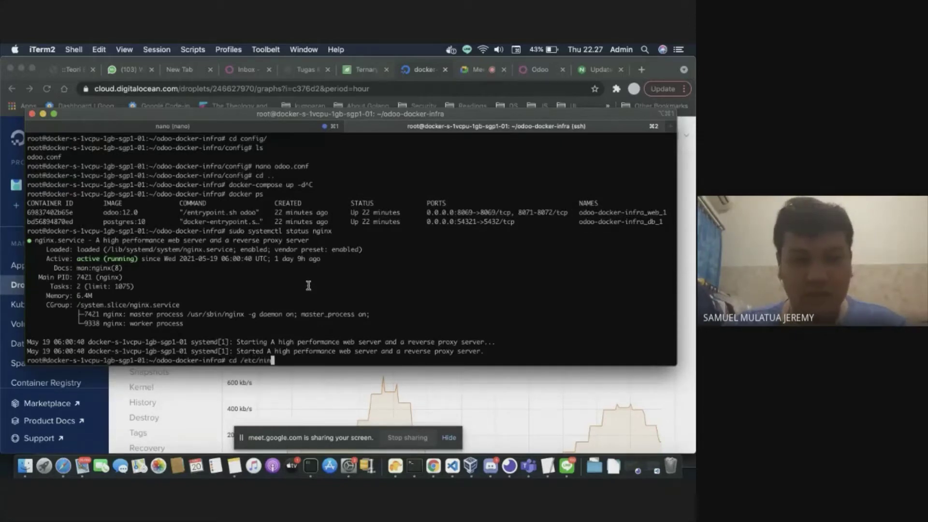
text(nx)
key(Return)
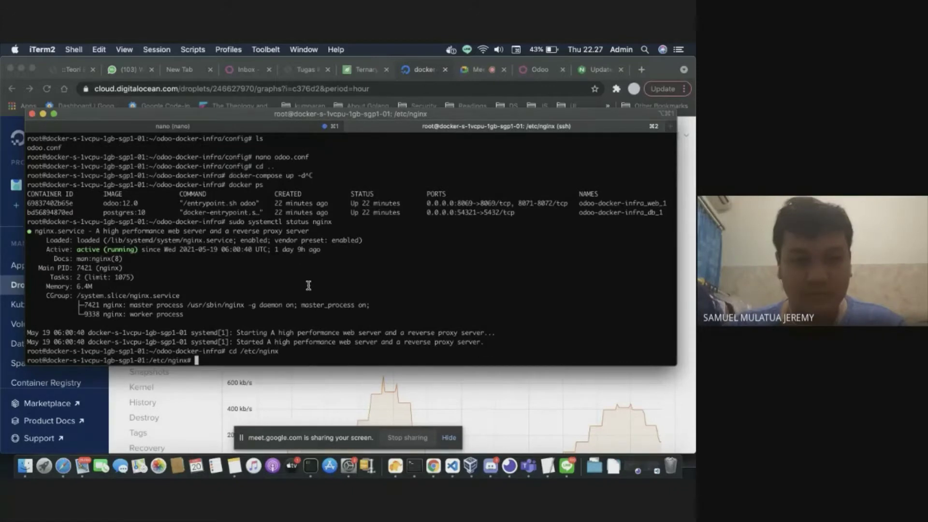
text(ls)
key(Return)
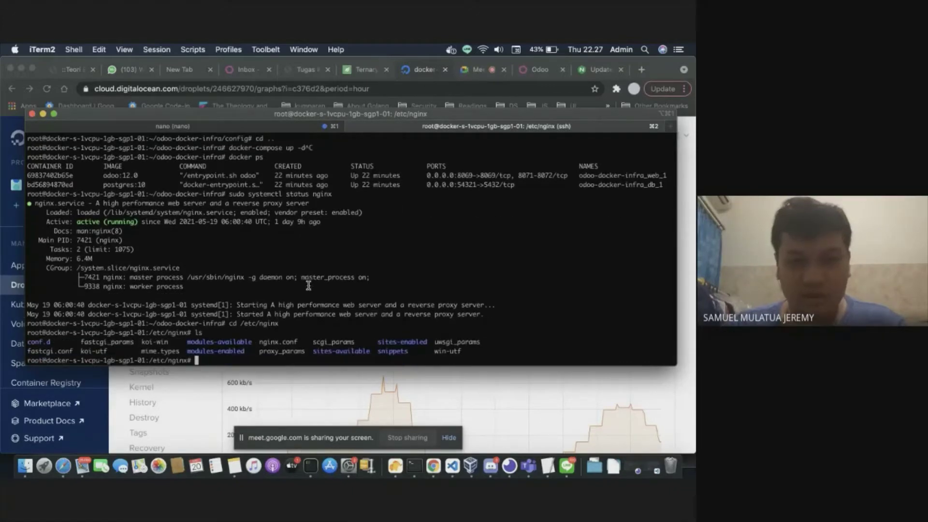
- Change into the sites-available directory and open the default site file in nano
text(cd si)
key(Tab)
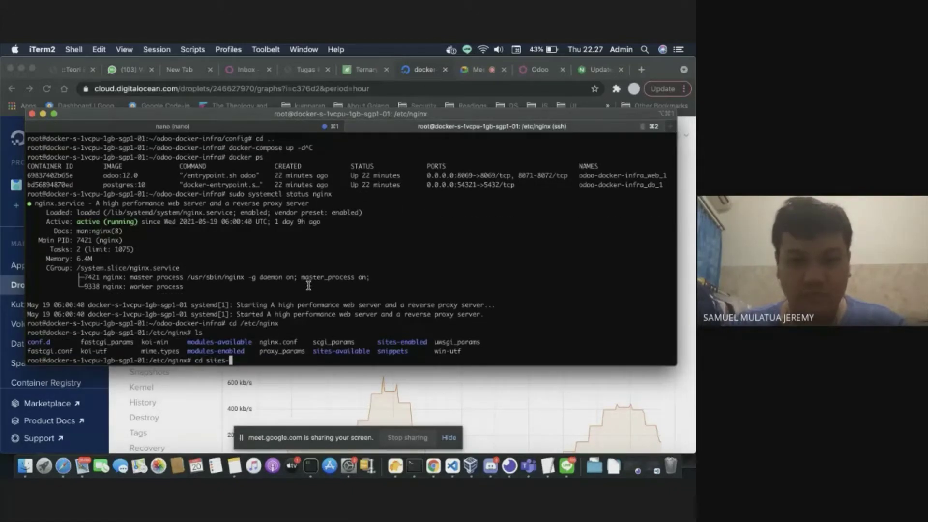
text(av)
key(Tab)
key(Return)
text(n)
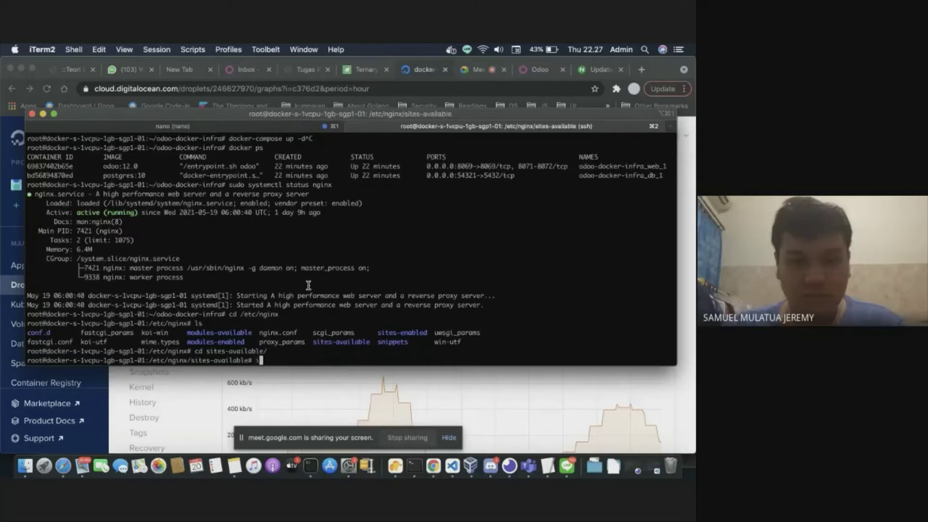
text(ano default)
key(Return)
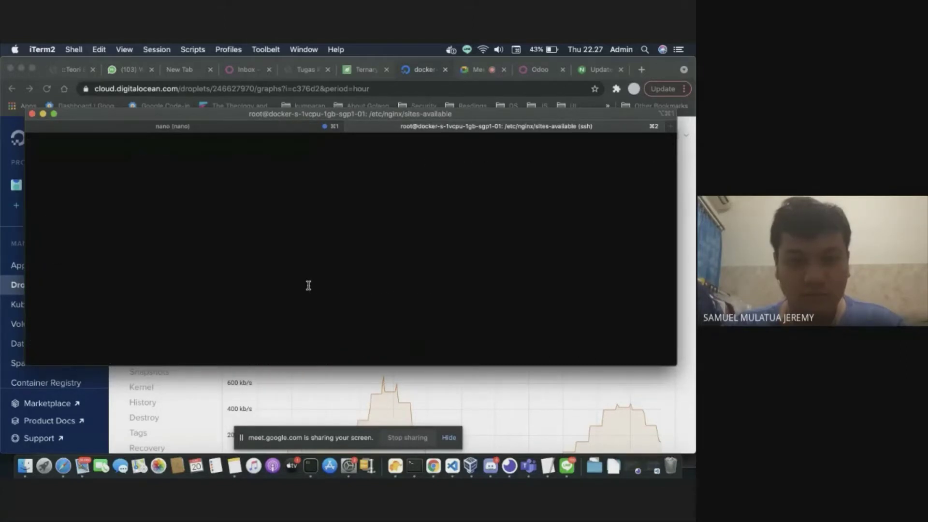
- Examine the default nginx site file from its opening comments down to the server block for beringinsedaya.tech
key(Down)
key(Down)
key(Down)
key(Down)
key(Down)
key(Down)
key(Down)
key(Down)
key(Down)
key(Down)
key(Down)
key(Down)
key(Down)
key(Down)
key(Down)
key(Down)
key(Down)
key(Down)
key(Down)
key(Down)
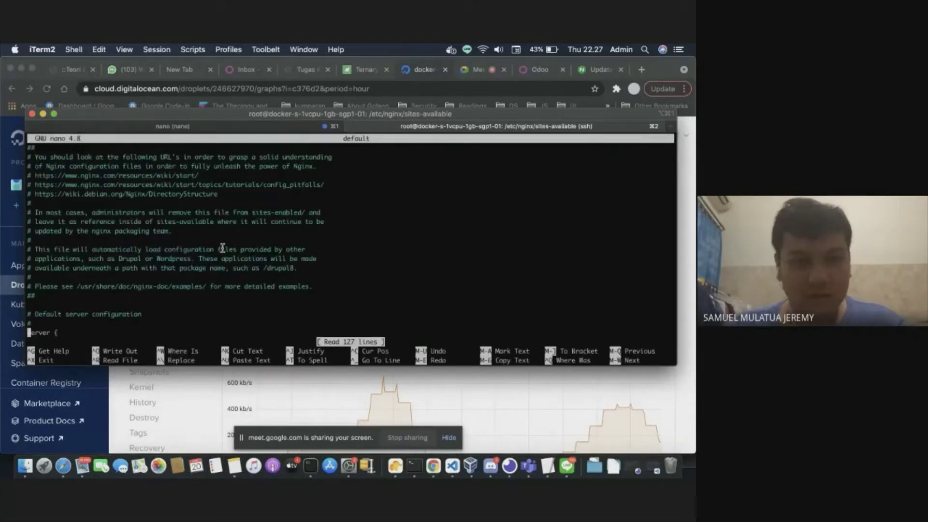
key(Down)
key(Down)
key(Down)
key(Down)
key(Down)
key(Down)
key(Down)
key(Down)
key(Down)
key(Down)
key(Down)
key(Down)
key(Down)
key(Down)
key(Down)
key(Down)
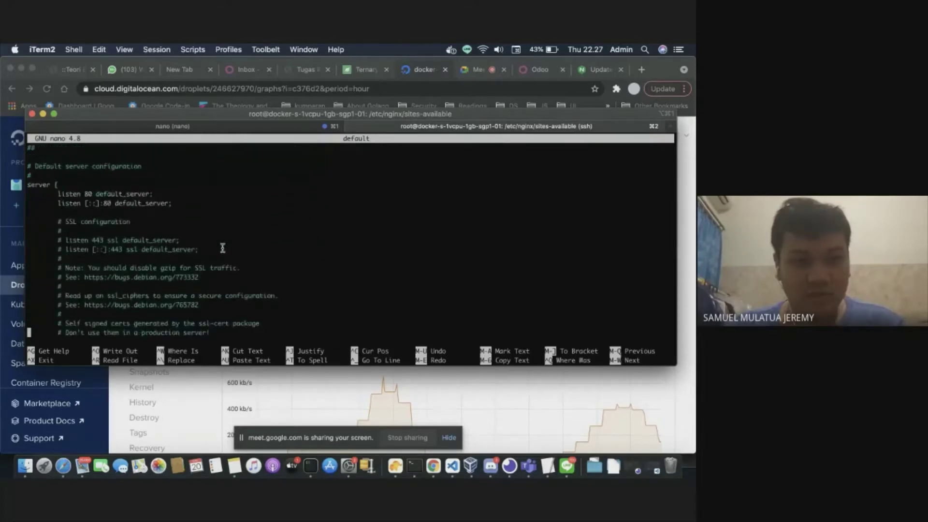
key(Down)
key(Down)
key(Down)
key(Down)
key(Down)
key(Down)
key(Down)
key(Down)
key(Down)
key(Down)
key(Down)
key(Down)
key(Down)
key(Down)
key(Down)
key(Down)
key(Down)
key(Down)
key(Down)
key(Down)
key(Down)
key(Down)
key(Down)
key(Down)
key(Down)
key(Down)
key(Down)
key(Down)
key(Down)
key(Down)
key(Down)
key(Down)
key(Down)
key(Down)
key(Down)
key(Down)
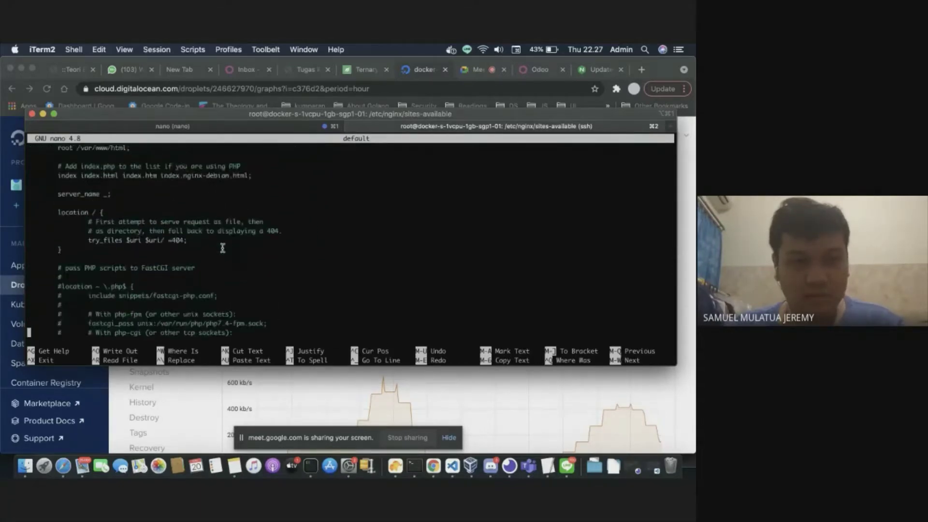
key(Down)
key(Down)
key(Down)
key(Down)
key(Down)
key(Down)
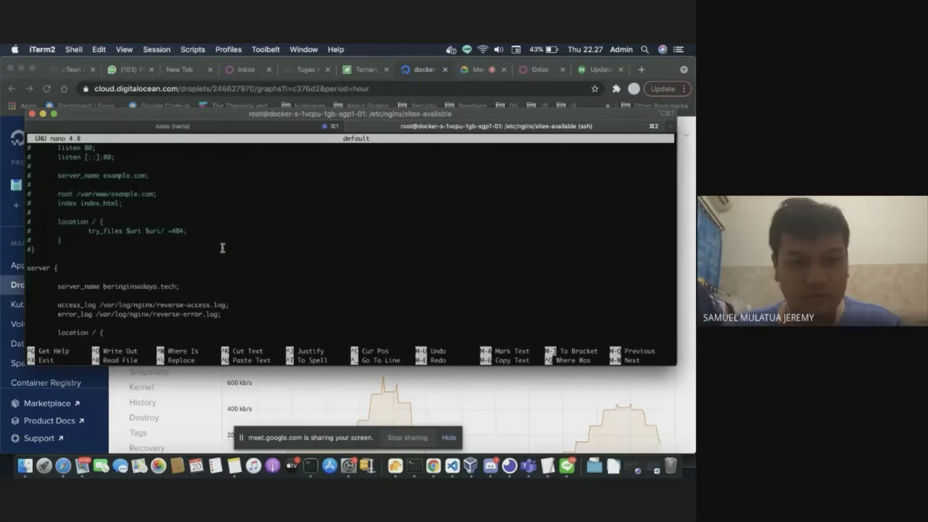
- Review the beringinsedaya.tech server block's server_name, access and error log paths, and proxy_pass directive
key(Up)
key(Up)
key(Up)
key(Up)
key(Up)
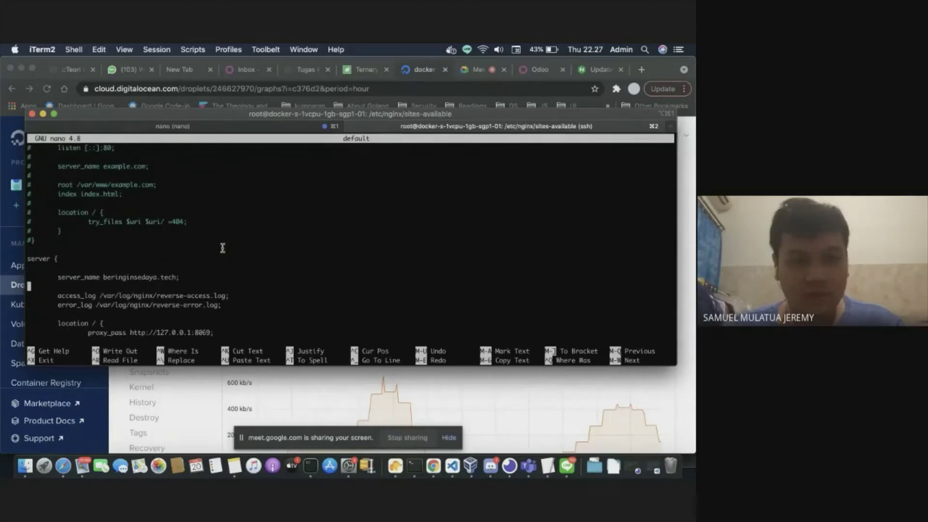
key(Left)
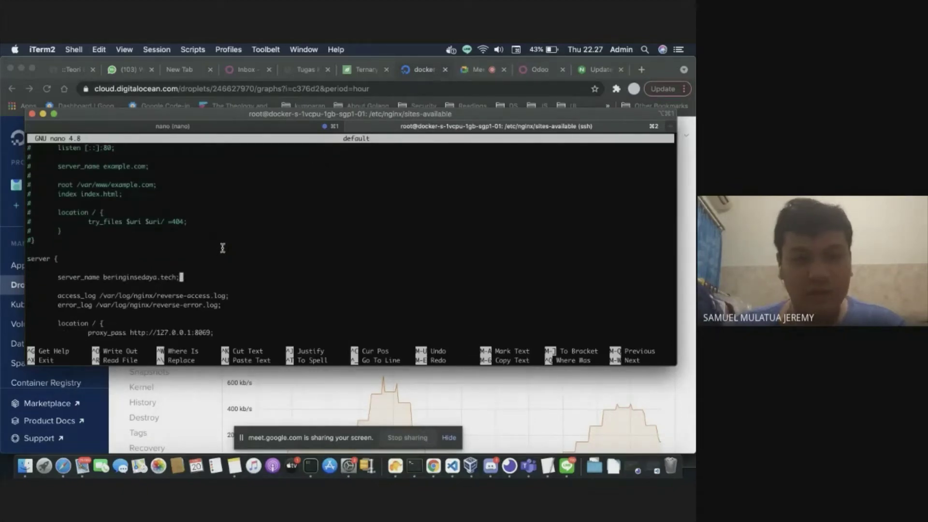
key(Down)
key(Down)
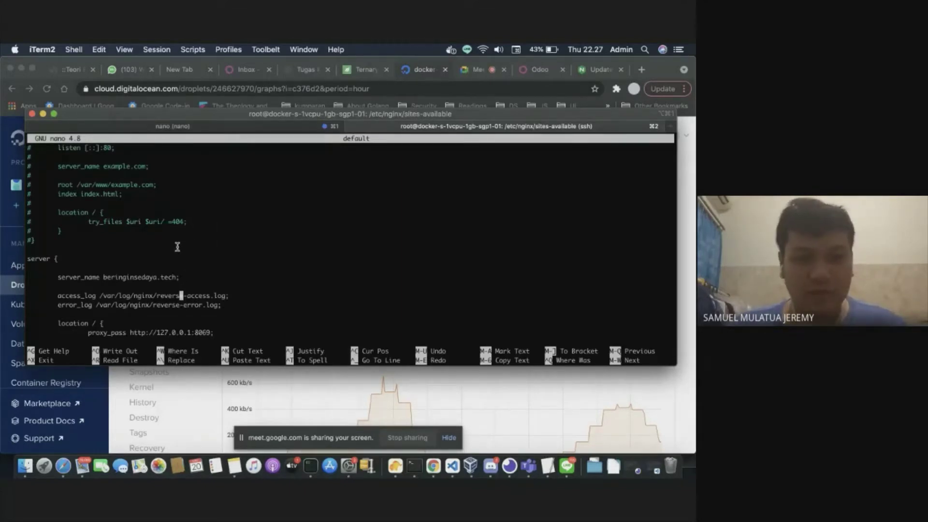
key(Up)
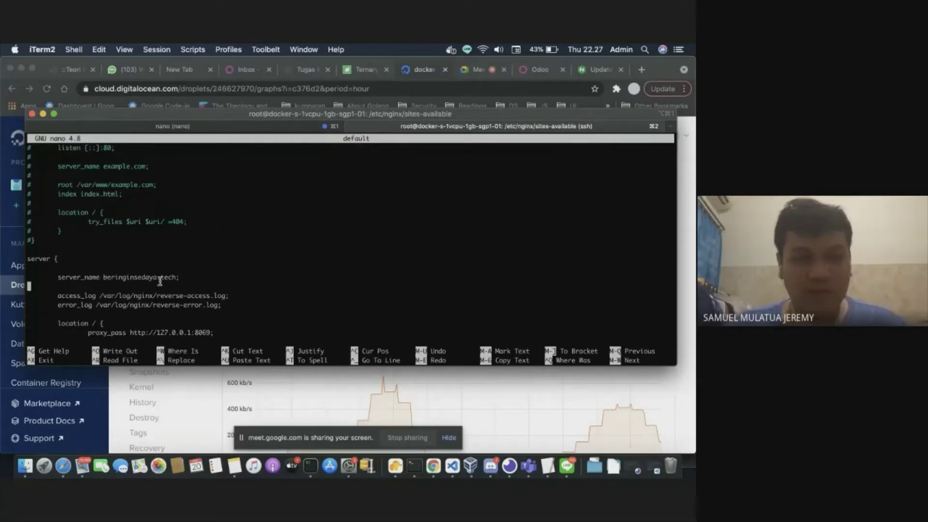
key(Down)
key(Down)
key(Down)
key(Down)
key(Down)
key(Down)
key(Down)
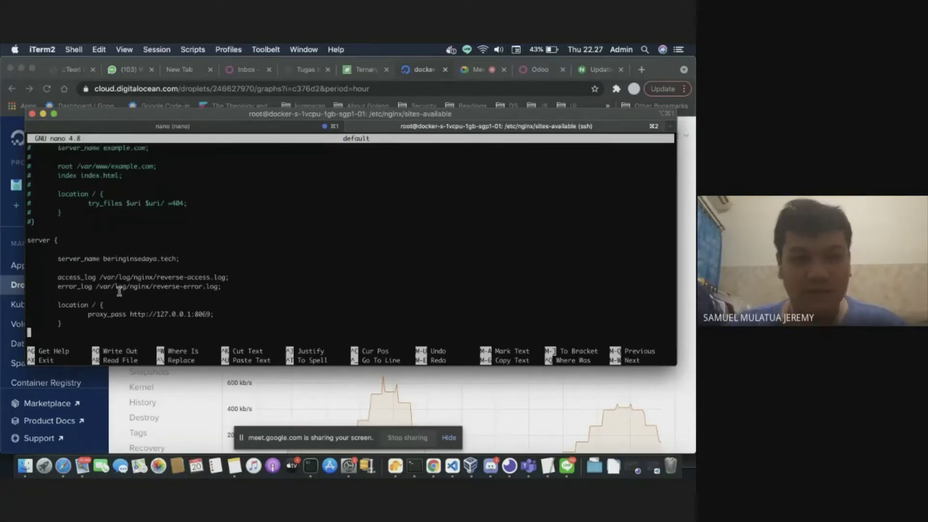
- Examine the Certbot-managed SSL lines in the beringinsedaya.tech server block, including the port 443 listeners and certificate paths
key(Up)
key(Up)
key(Up)
key(Up)
key(Up)
key(Up)
key(Up)
key(Up)
key(Up)
key(Up)
key(Up)
key(Up)
key(Up)
key(Up)
key(Up)
key(Up)
key(Down)
key(Down)
key(Down)
key(Down)
key(Down)
key(Down)
key(Down)
key(Down)
key(Down)
key(Down)
key(Down)
key(Down)
key(Down)
key(Down)
key(Down)
key(Down)
key(Down)
key(Down)
key(Down)
key(Down)
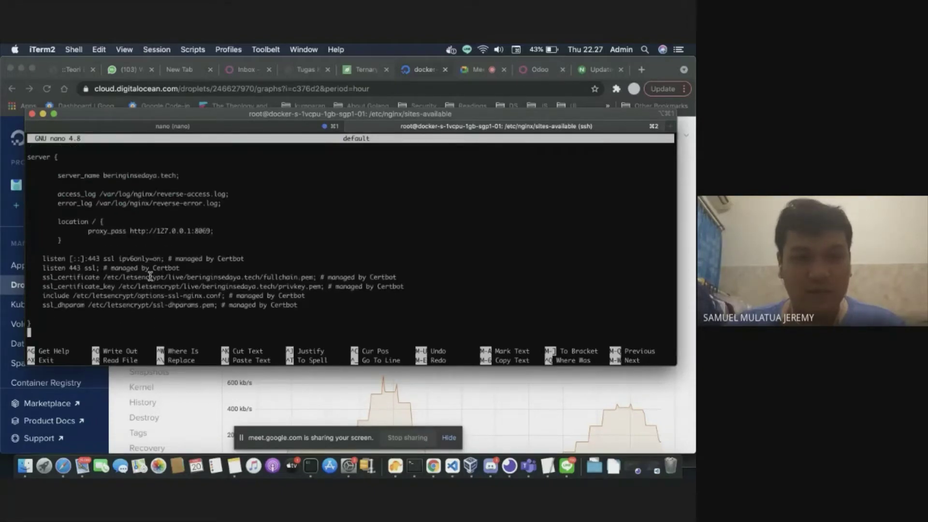
key(Up)
key(Up)
key(Up)
key(Up)
key(Up)
key(Up)
key(Up)
key(Up)
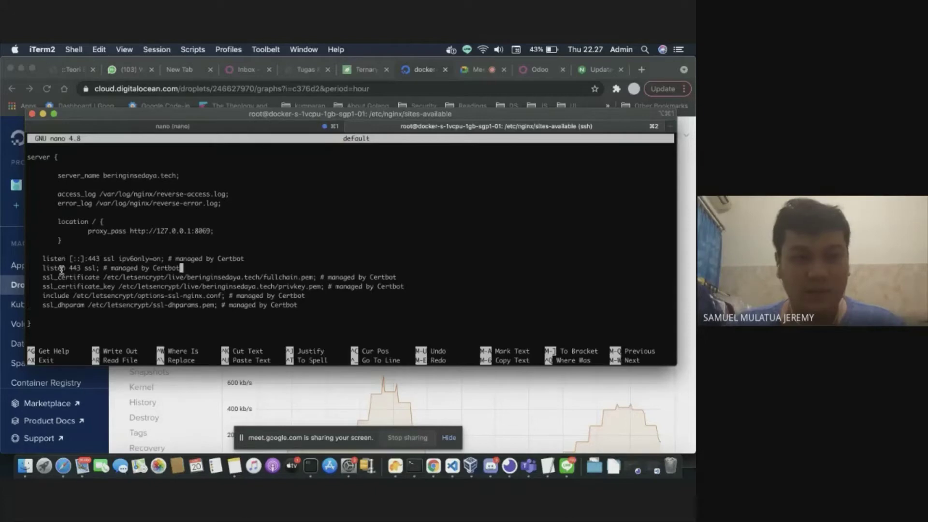
- Review the HTTPS server block again from its opening line down to the proxy_pass directive in the location block
key(Down)
key(Down)
key(Down)
key(Down)
key(Down)
key(Down)
key(Down)
key(Down)
key(Down)
key(Down)
key(Down)
key(Down)
key(Down)
key(Down)
key(Down)
key(Down)
key(Up)
key(Up)
key(Up)
key(Up)
key(Up)
key(Up)
key(Up)
key(Up)
key(Up)
key(Up)
key(Up)
key(Up)
key(Up)
key(Up)
key(Up)
key(Up)
key(Up)
key(Up)
key(Up)
key(Up)
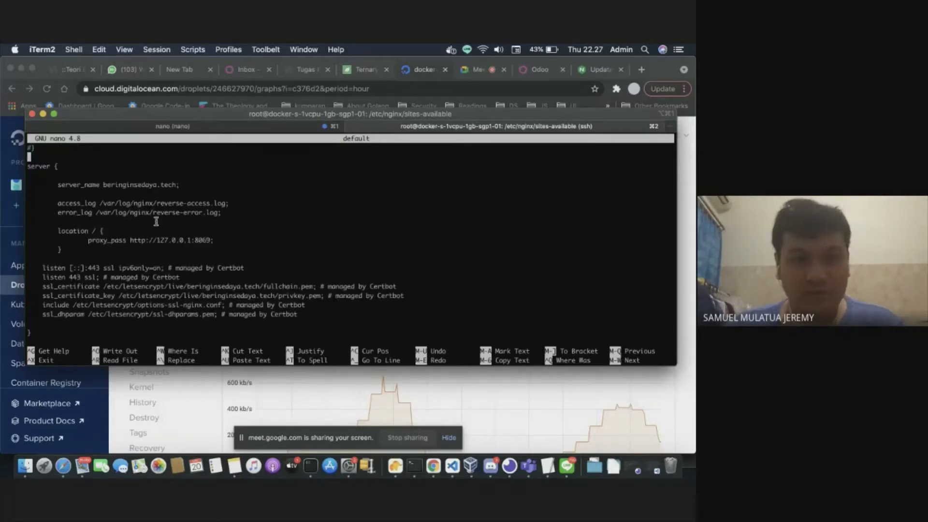
key(Down)
key(Down)
key(Down)
key(Down)
key(Down)
key(Down)
key(Down)
key(Down)
key(Down)
key(Down)
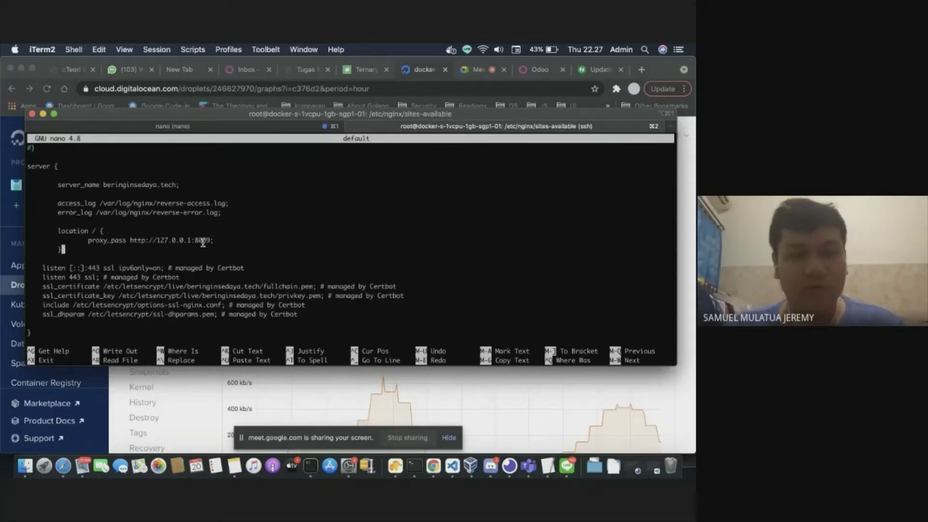
- Examine the port 80 server block with its 301 redirect to HTTPS, and exit nano without changing the default file
key(Down)
key(Down)
key(Down)
key(Down)
key(Down)
key(Down)
key(Down)
key(Down)
key(Down)
key(Down)
key(Down)
key(Down)
key(Down)
key(Down)
key(Down)
key(Down)
key(Down)
key(Down)
key(Down)
key(Down)
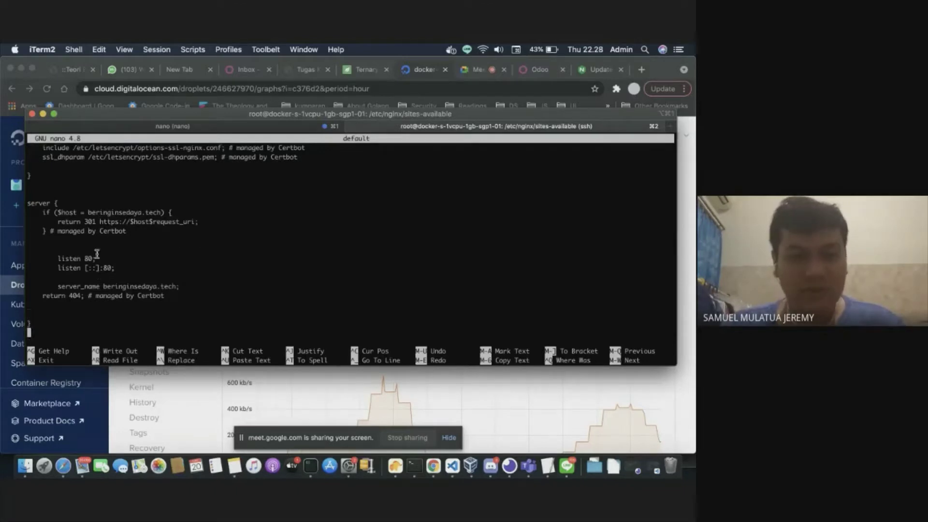
triple_click(101, 259)
click(114, 260)
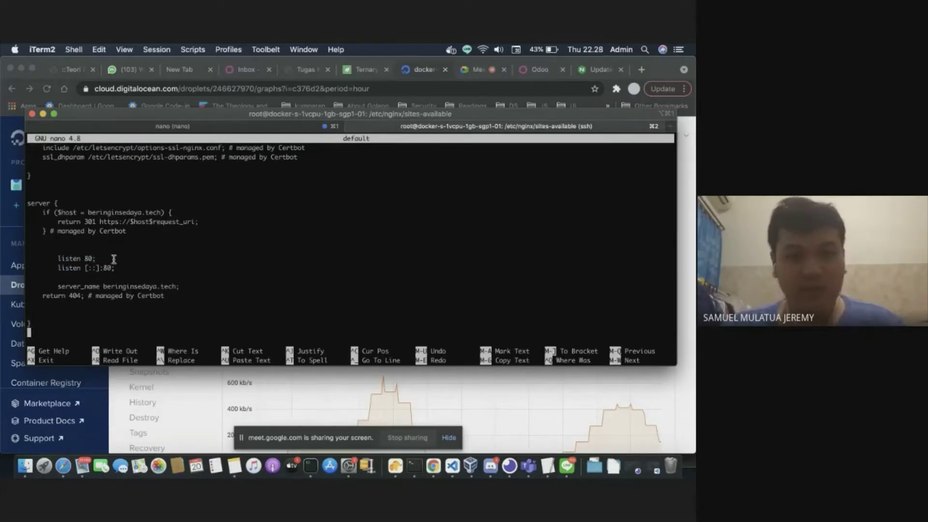
key(Up)
key(Up)
key(Up)
key(Up)
key(Up)
key(Up)
key(Up)
key(Up)
key(Up)
key(Up)
key(Up)
key(Up)
key(Up)
key(Up)
key(Up)
key(Up)
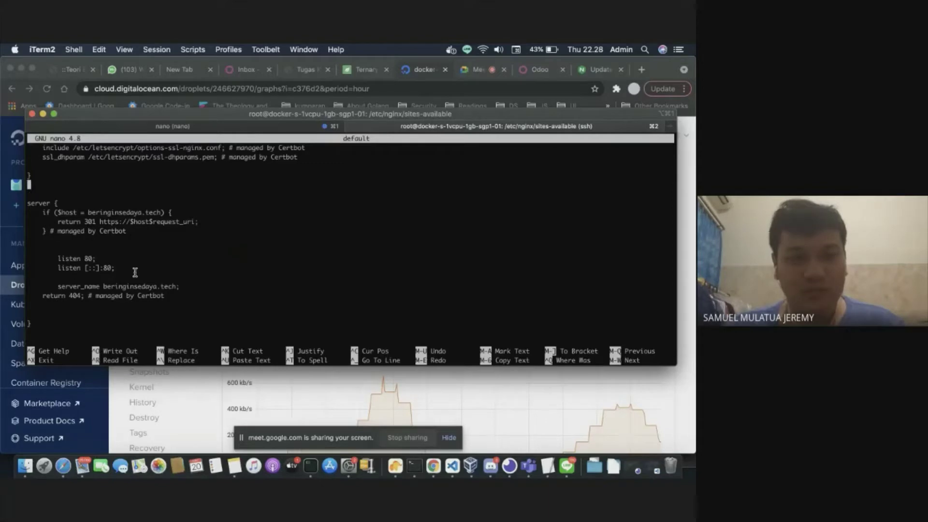
key(ctrl+x)
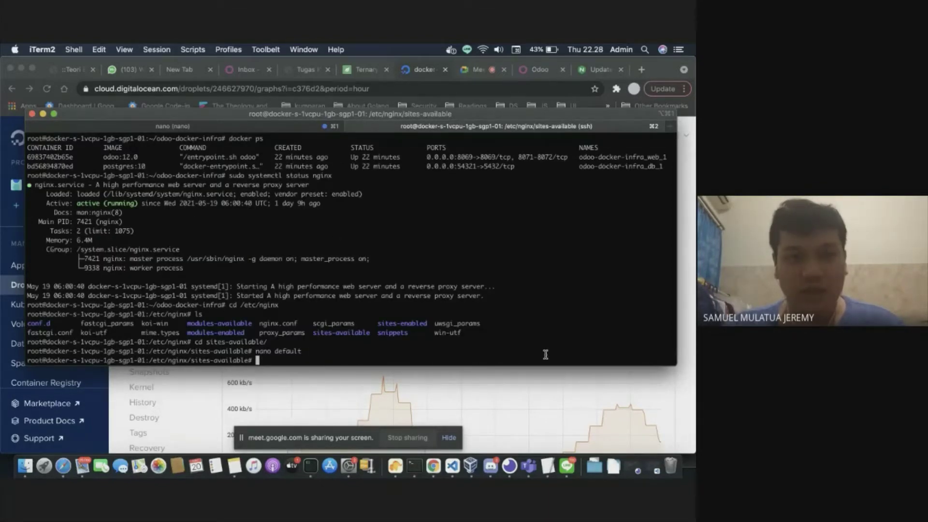
- Switch to Chrome, load beringinsedaya.tech in a new tab and check the site's connection security details
key(super+Tab)
key(super+t)
text(berin)
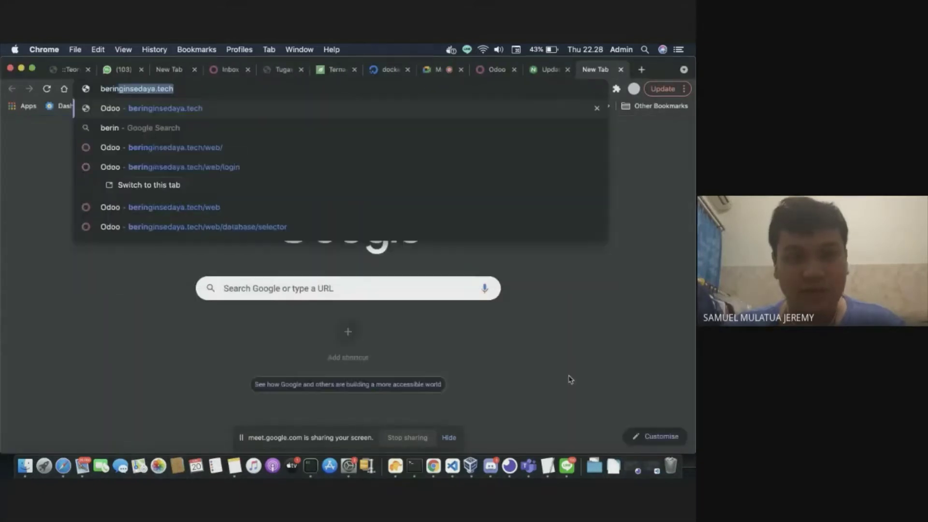
key(Return)
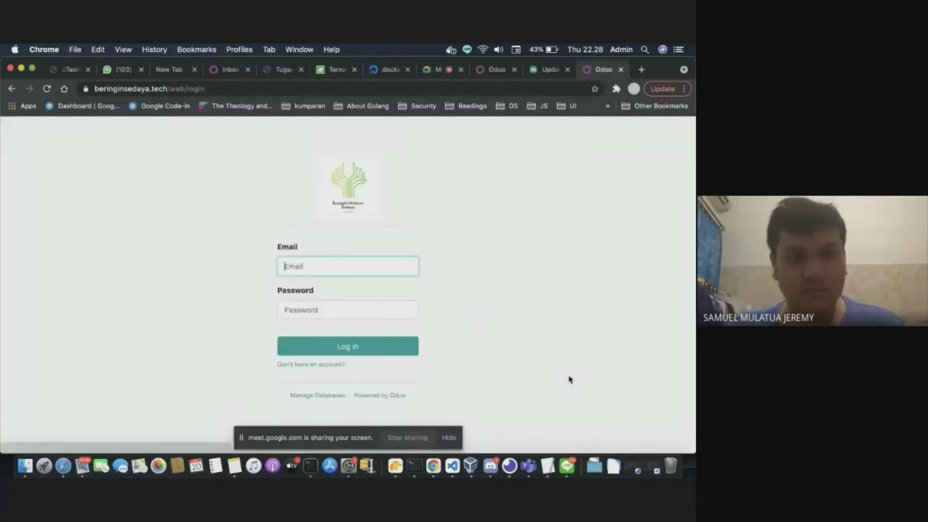
click(86, 88)
click(30, 160)
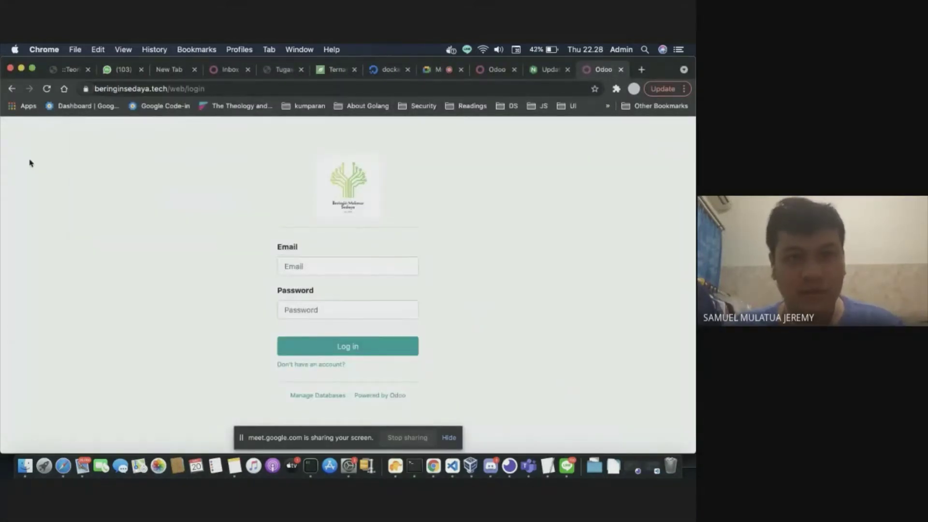
- Open the nginx.com article on free Let's Encrypt certificates in Chrome and view its section on obtaining the SSL/TLS certificate
key(super+Tab)
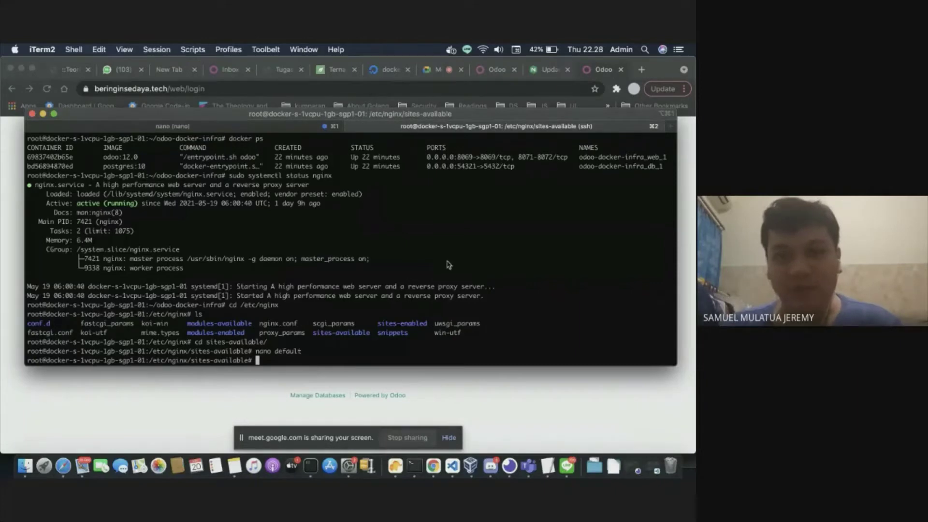
key(super+Tab)
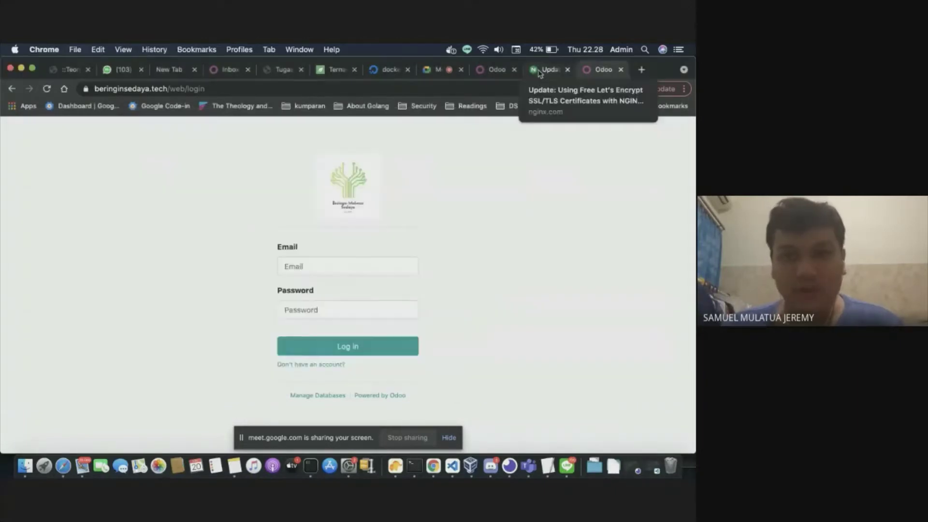
click(548, 69)
scroll(441, 271, down, 2)
scroll(440, 271, up, 3)
scroll(305, 240, down, 3)
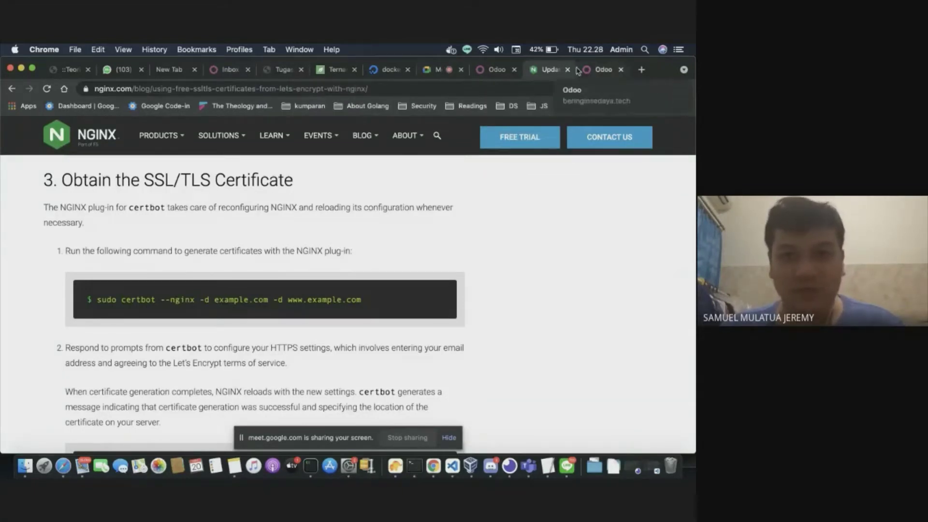
- Switch to iTerm2 and restart the web server with sudo systemctl restart nginx
key(super+Tab)
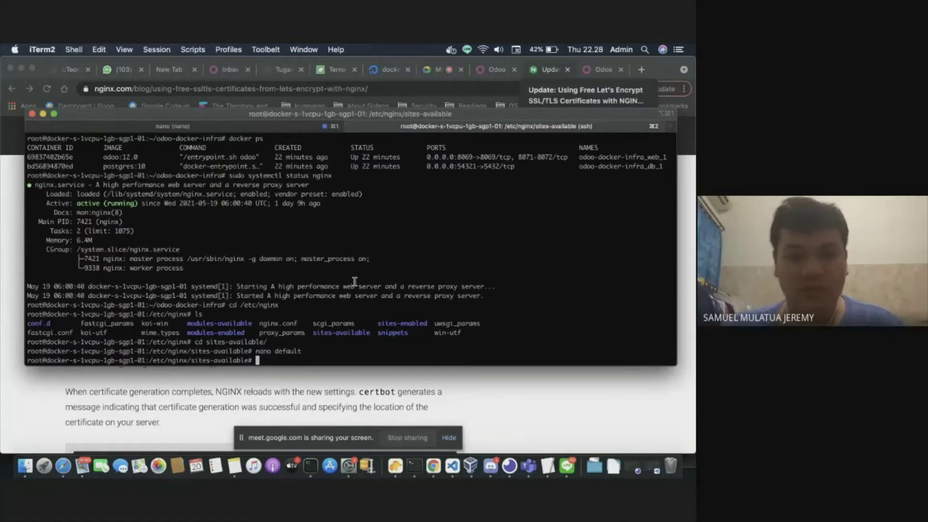
text(sudo )
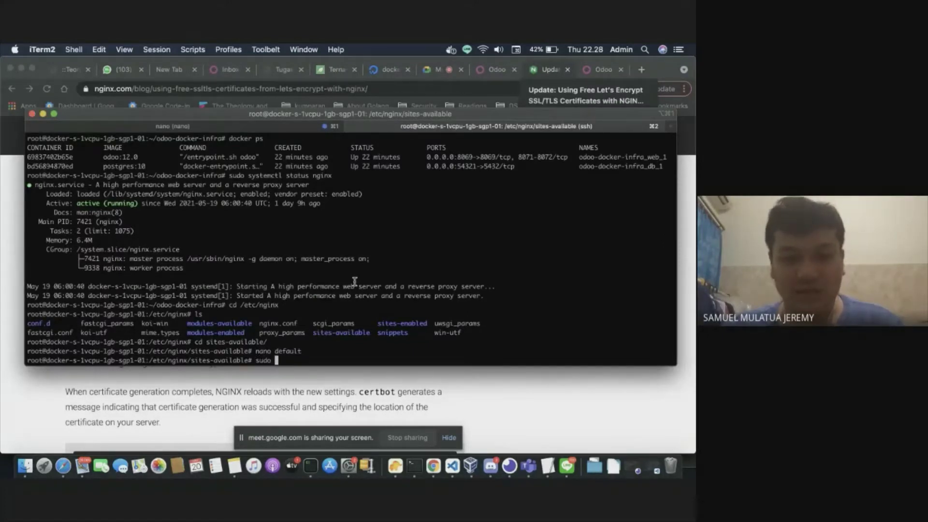
text(systemctl )
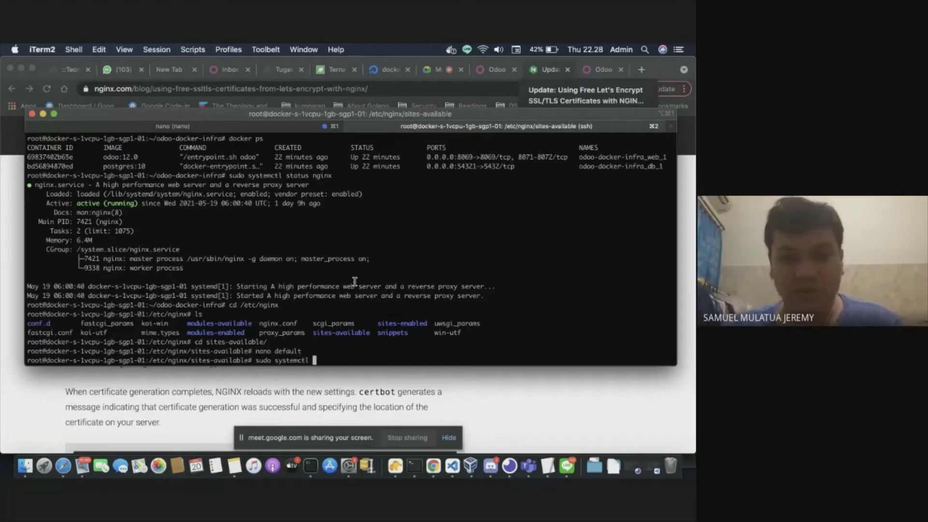
text(restart )
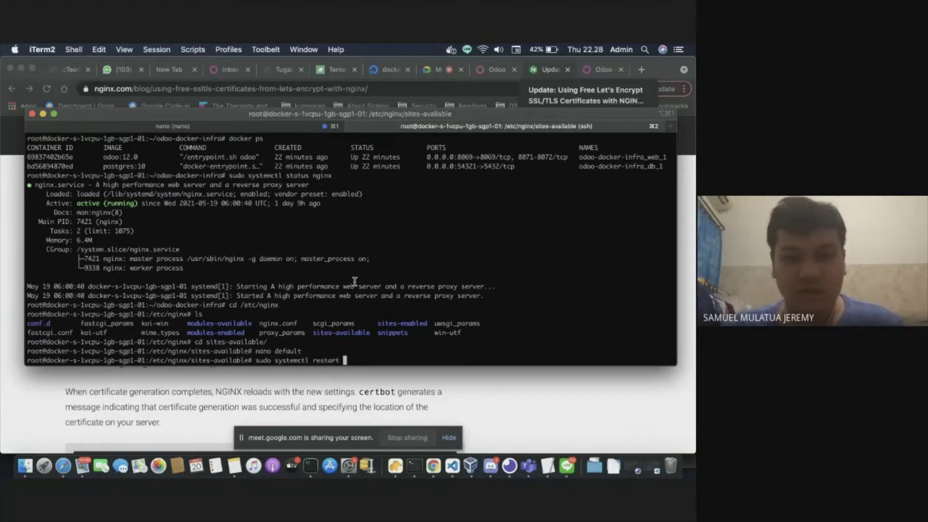
text(nginx)
key(Return)
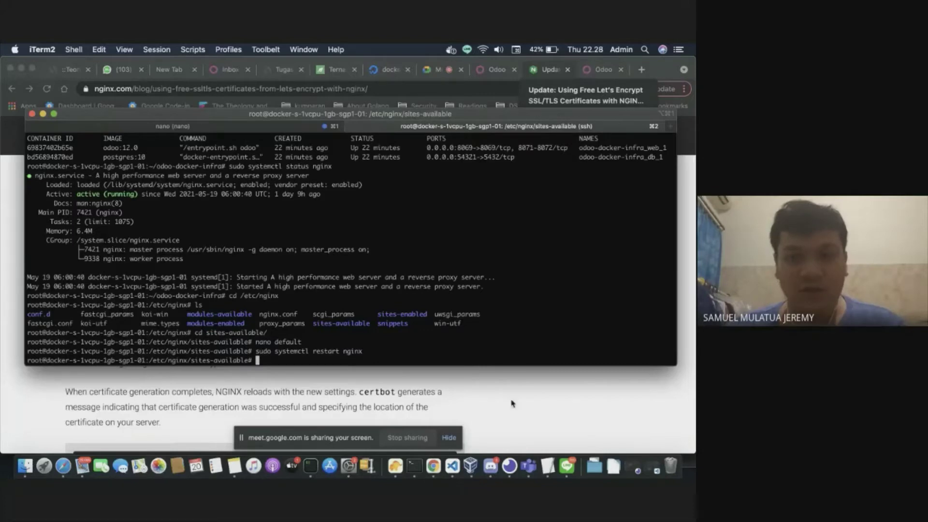
click(525, 386)
text(h)
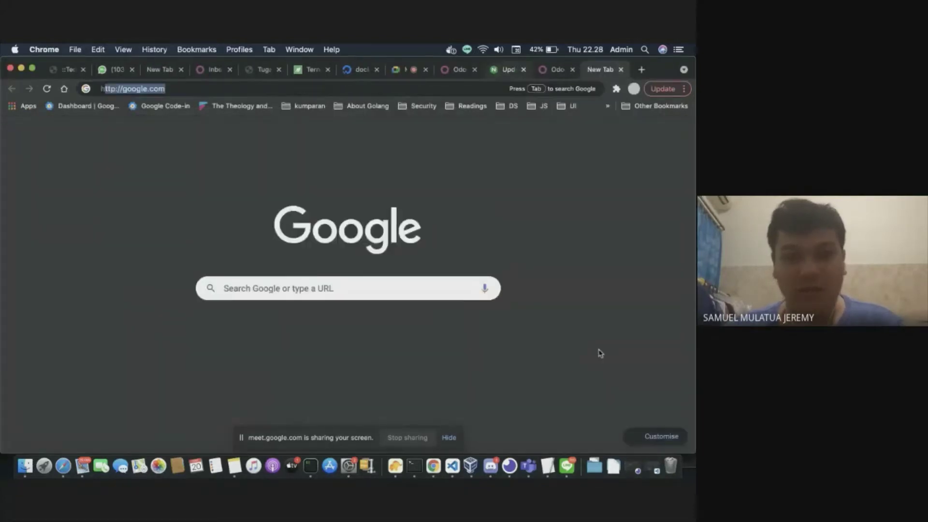
text(ttp://sentry.kre)
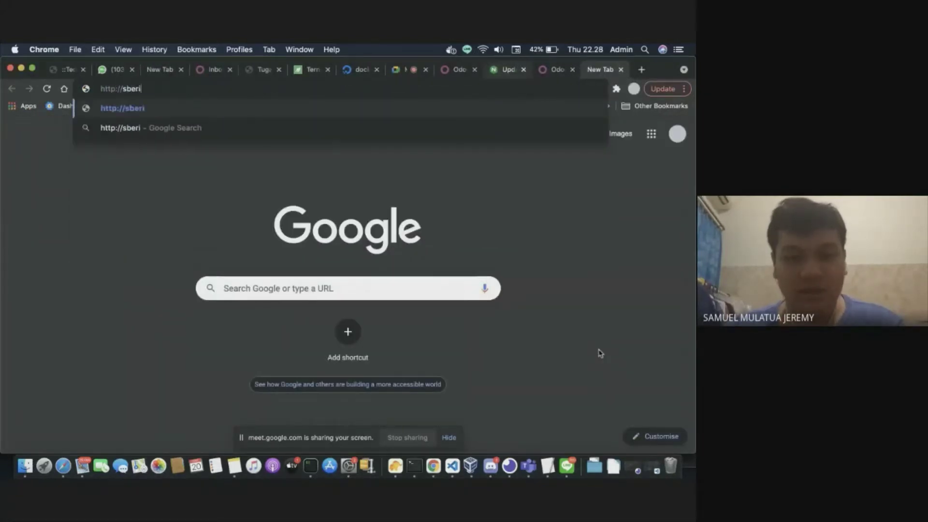
key(BackSpace)
key(BackSpace)
key(BackSpace)
key(BackSpace)
key(BackSpace)
key(BackSpace)
key(BackSpace)
key(BackSpace)
key(BackSpace)
key(BackSpace)
text(ber)
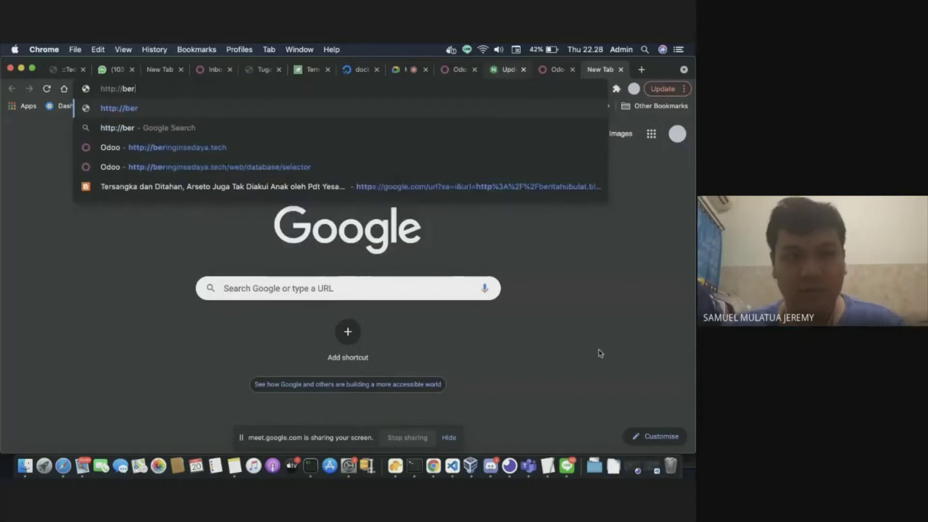
text(ingins)
key(Down)
key(Down)
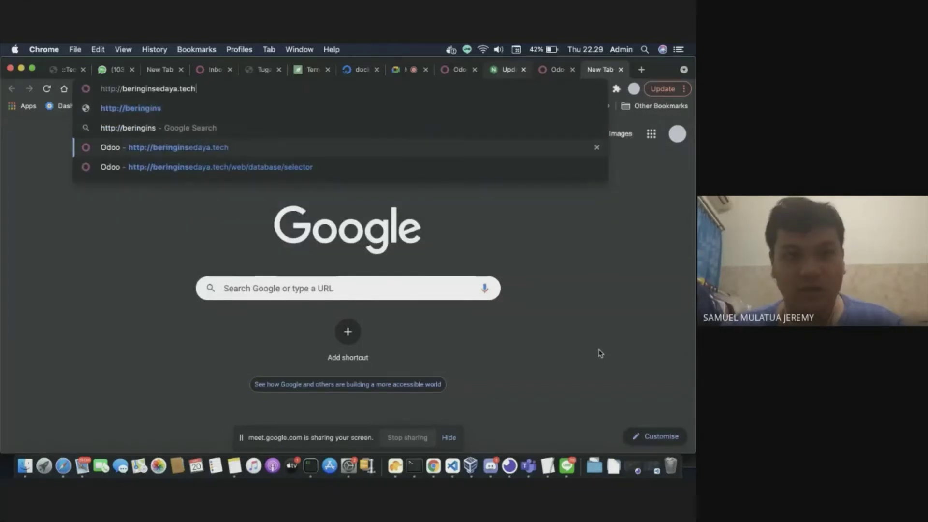
key(Return)
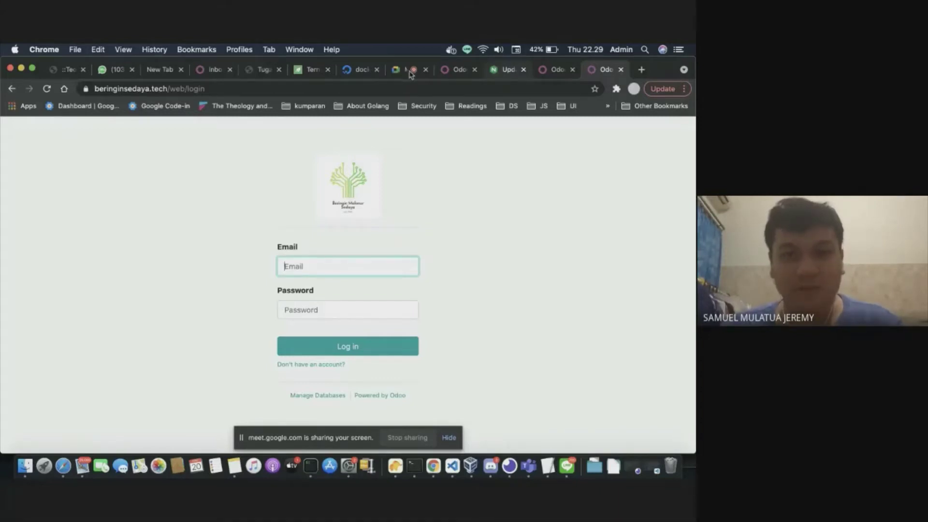
- Return to the Google Meet call and open its screen presentation options
click(412, 71)
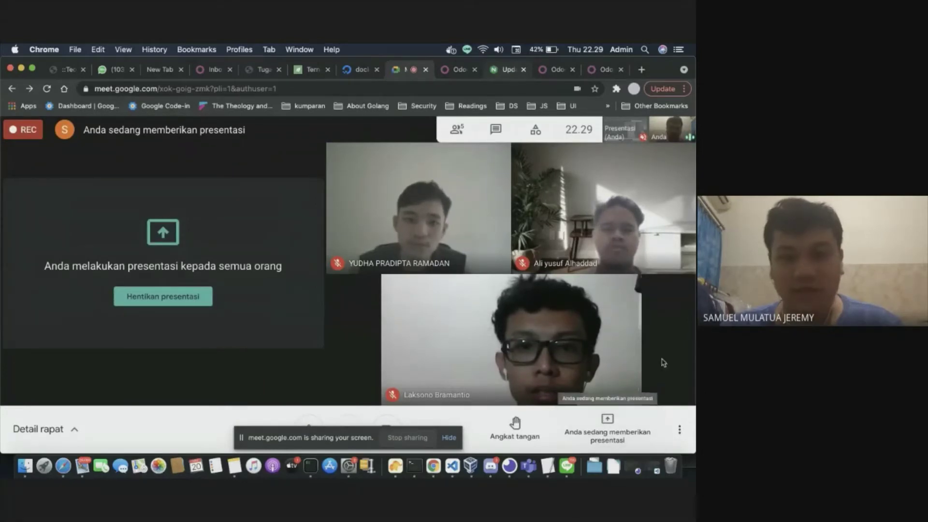
click(605, 429)
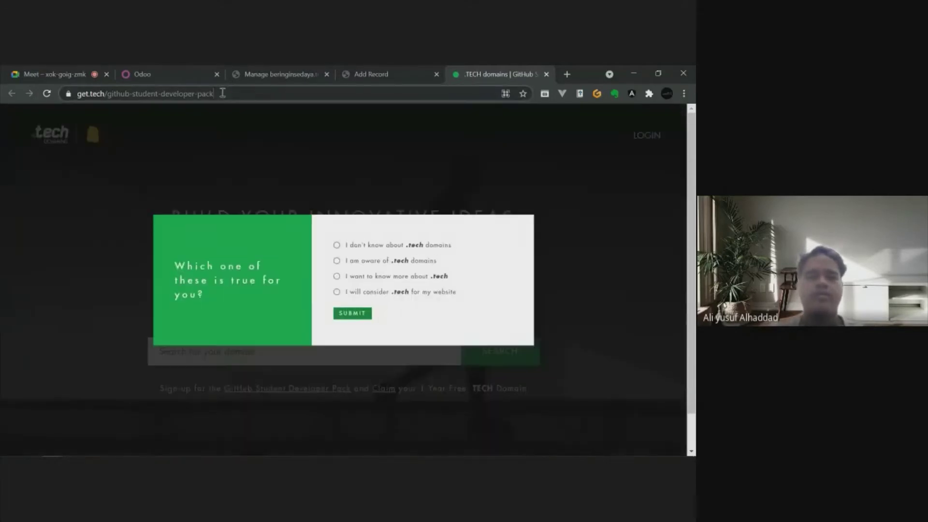
- Dismiss the survey covering the get.tech GitHub Student Developer Pack page
click(144, 93)
click(542, 206)
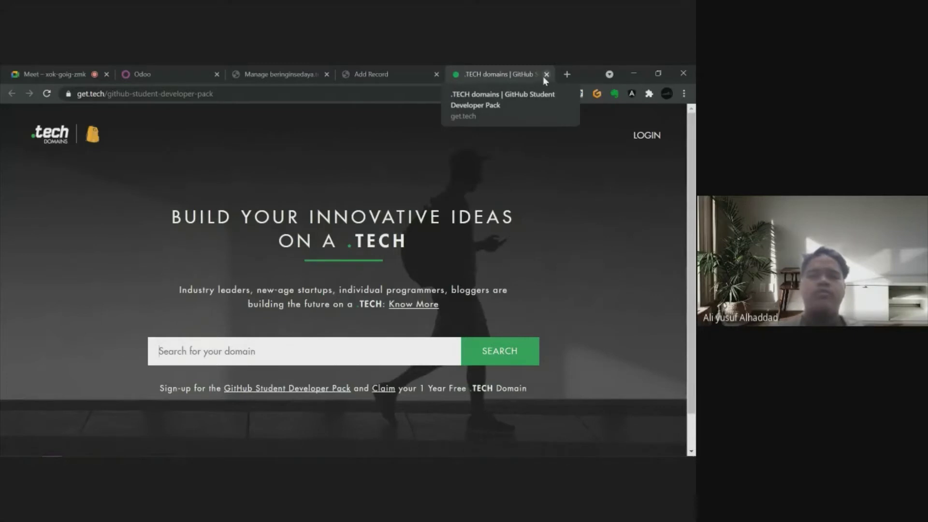
- Examine the beringinsedaya.tech domain management page from Domain Registration through to DNS Management
click(279, 75)
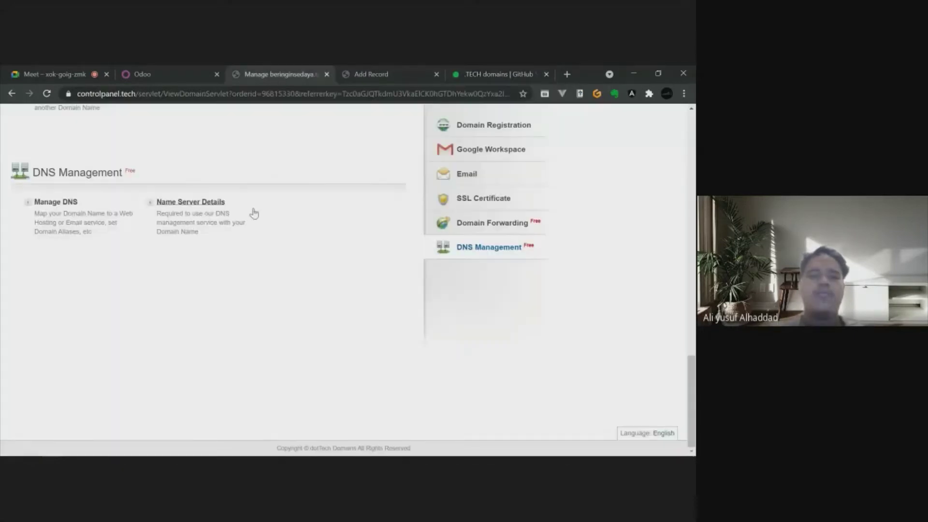
scroll(253, 211, up, 15)
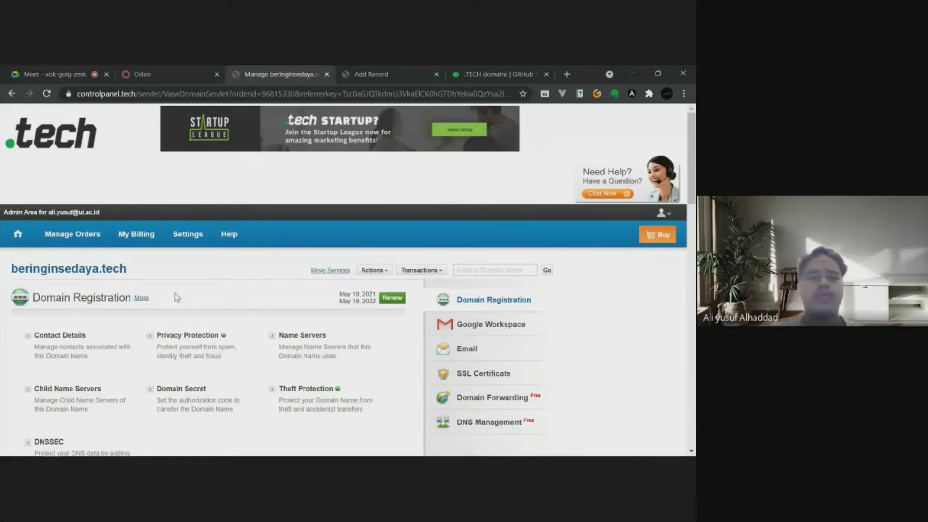
scroll(177, 297, down, 1)
scroll(270, 285, up, 1)
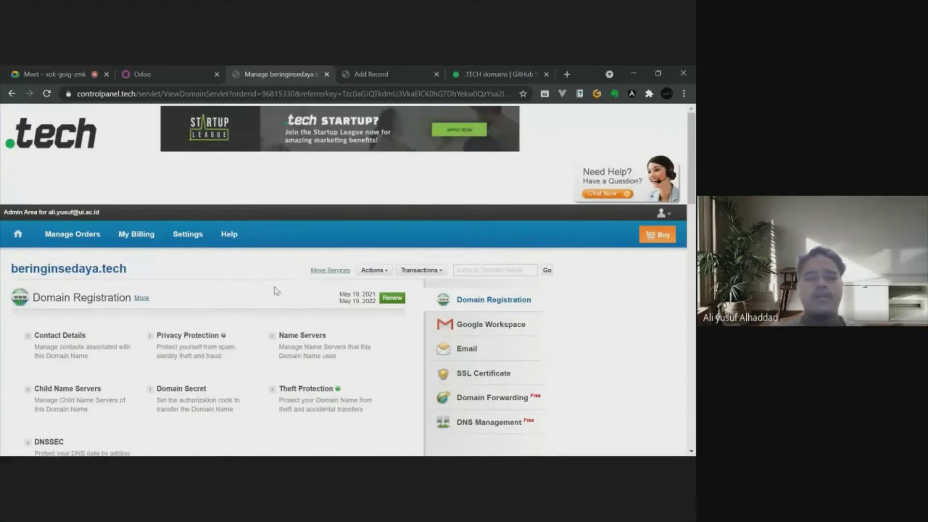
scroll(276, 345, down, 3)
scroll(274, 347, down, 10)
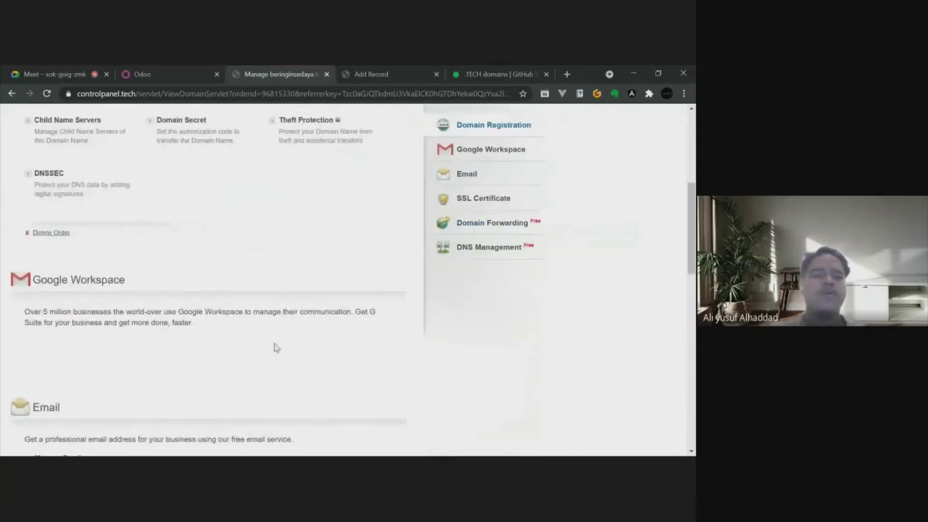
scroll(277, 347, up, 2)
scroll(276, 347, down, 8)
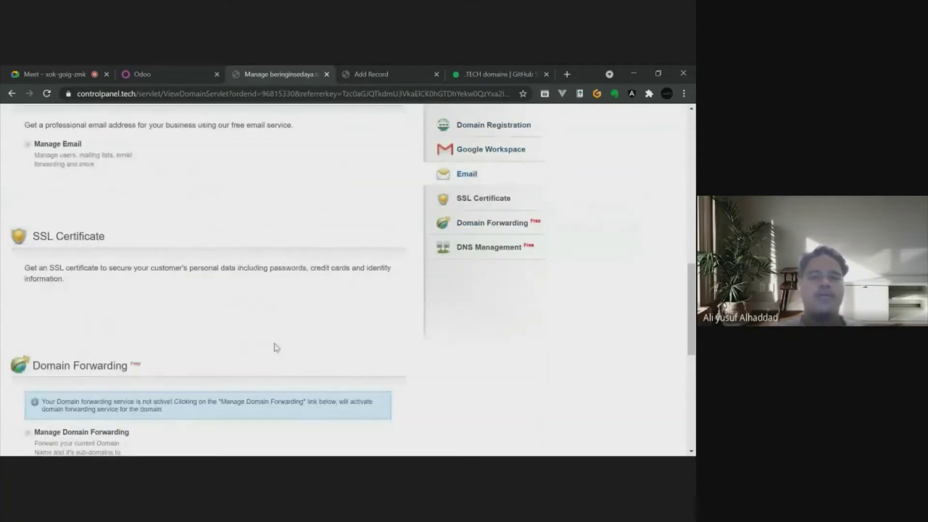
scroll(276, 347, down, 5)
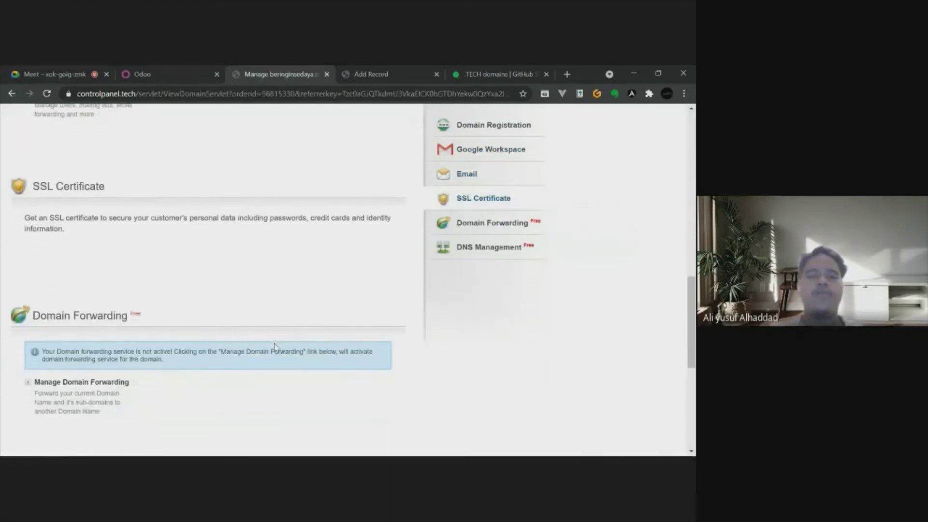
scroll(276, 347, down, 3)
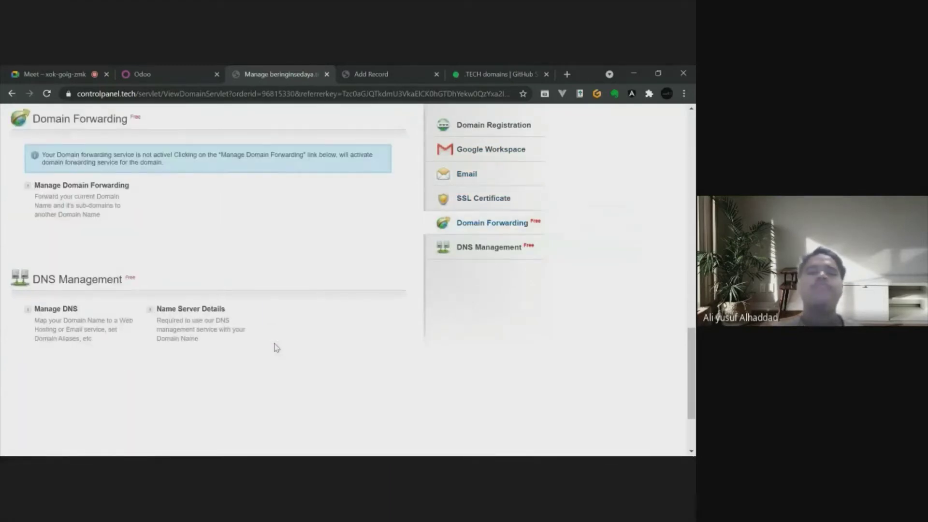
scroll(276, 347, up, 3)
scroll(276, 346, down, 3)
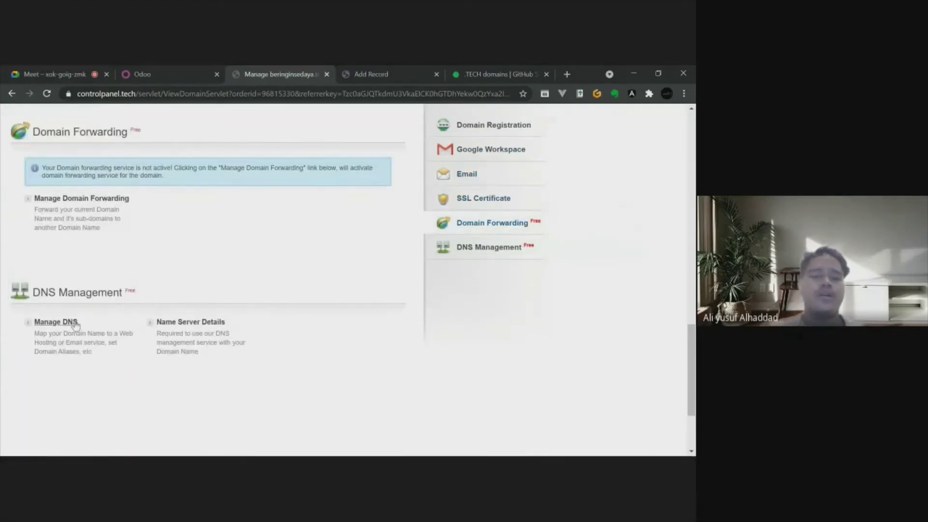
- Examine the domain's A record list and the host name and destination IPv4 fields of the Add A Record form, ending on the list
key(ctrl+Tab)
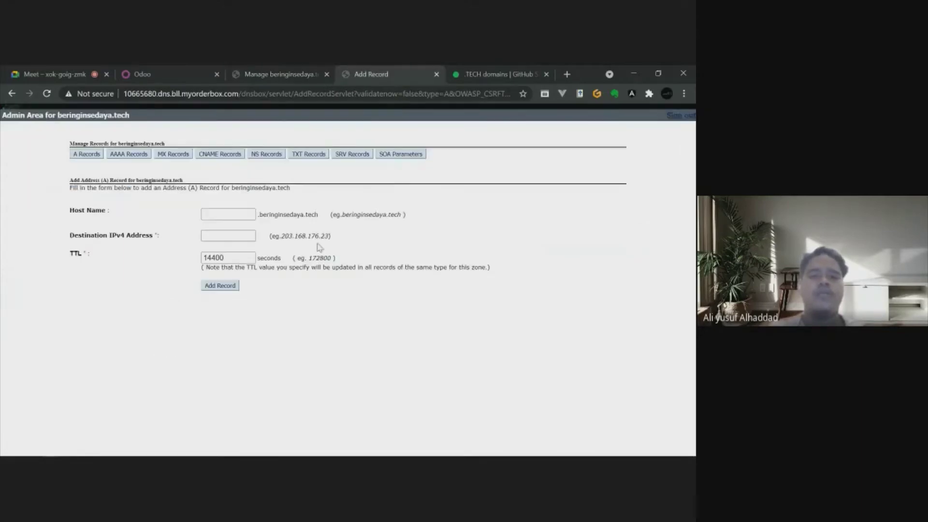
key(alt+Left)
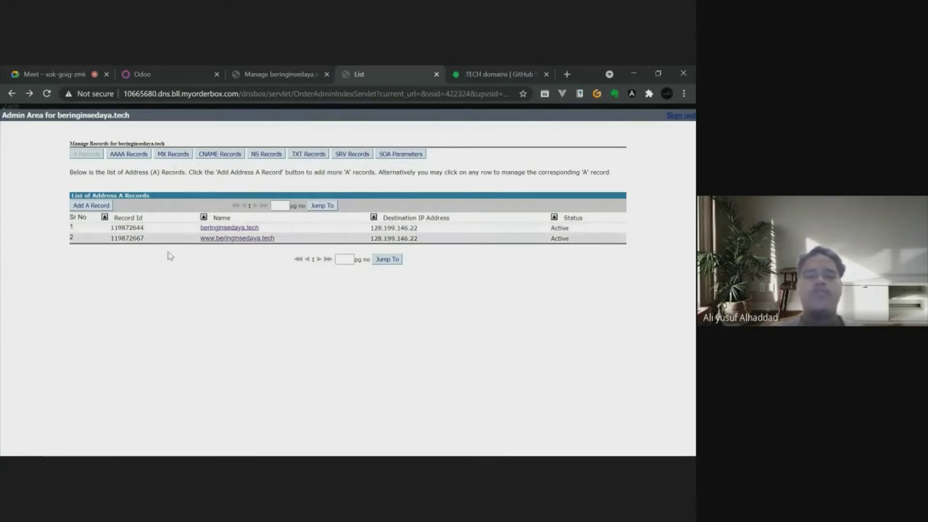
click(107, 207)
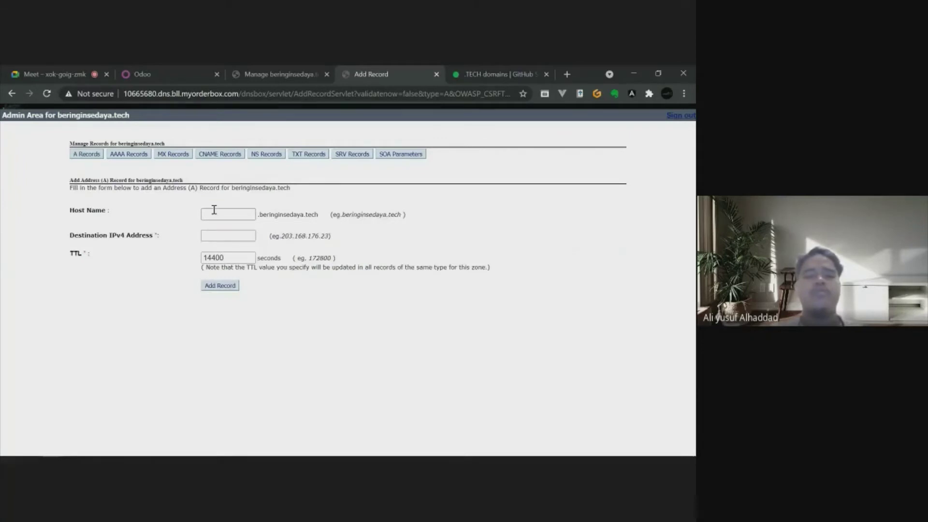
click(214, 211)
click(168, 223)
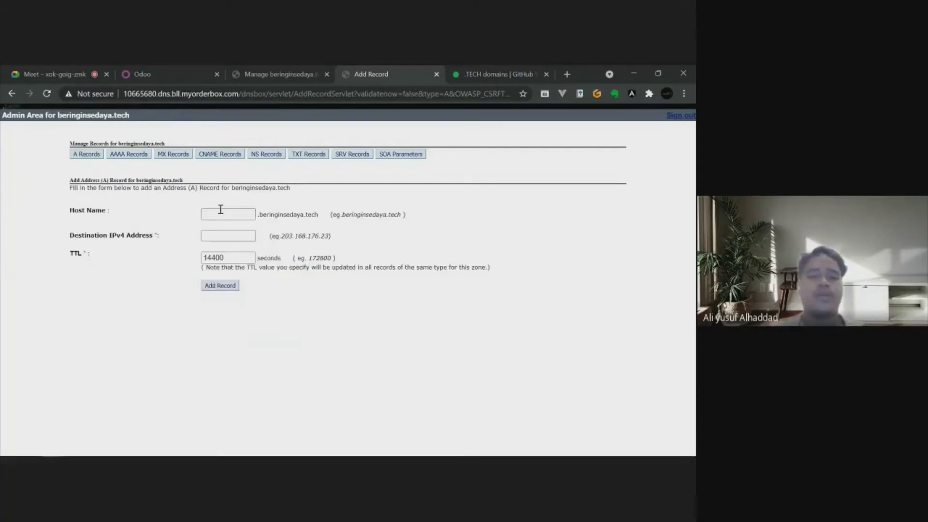
click(227, 235)
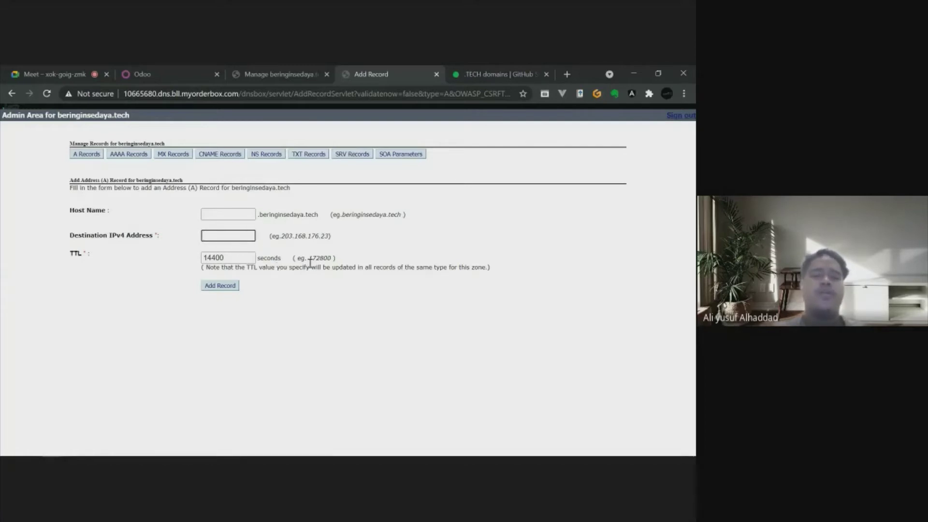
key(alt+Left)
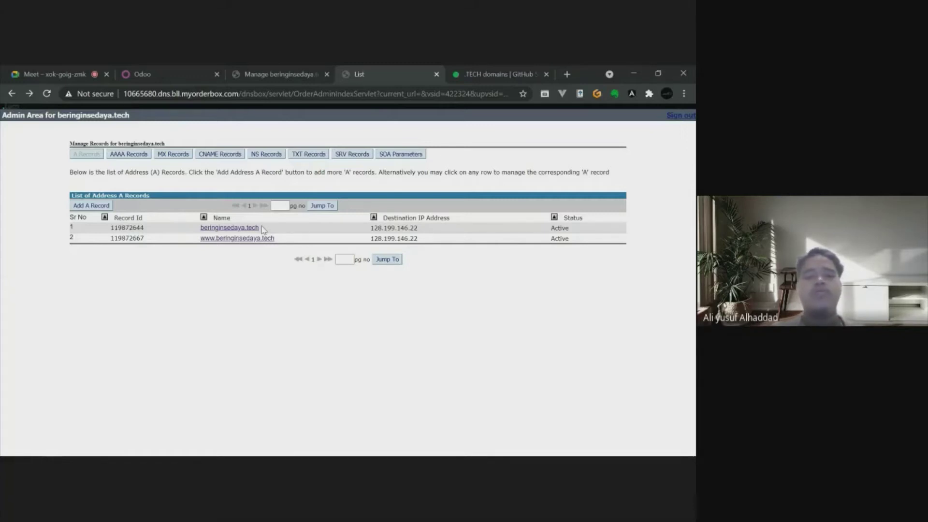
- Compare the address of the Odoo login page with the domain's A record list
click(190, 68)
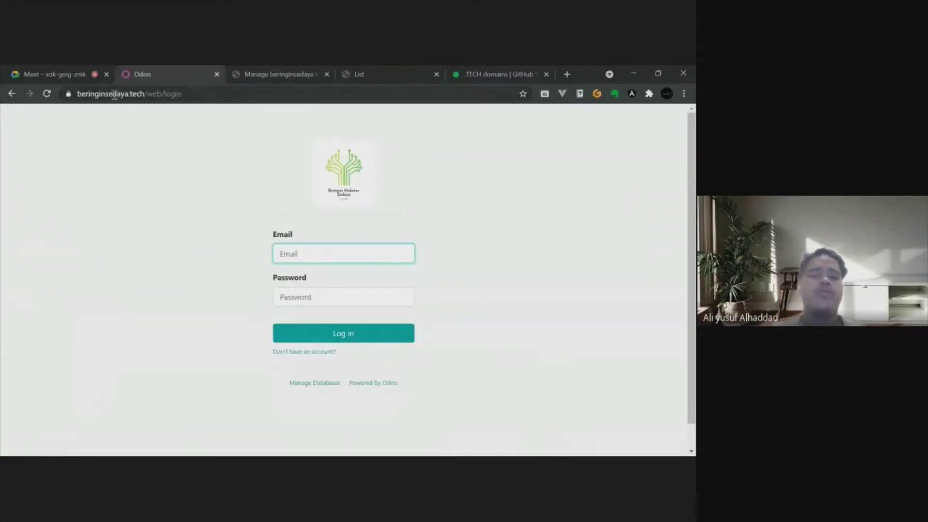
click(361, 73)
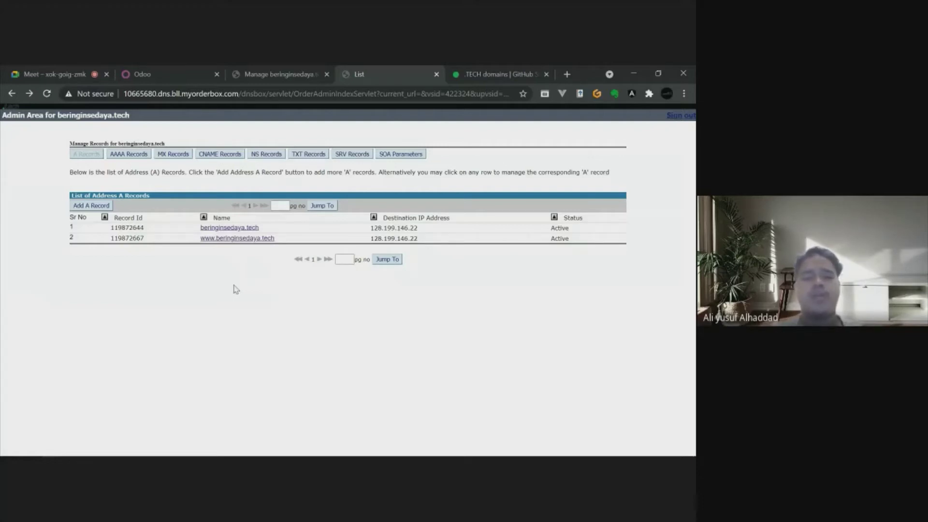
click(164, 79)
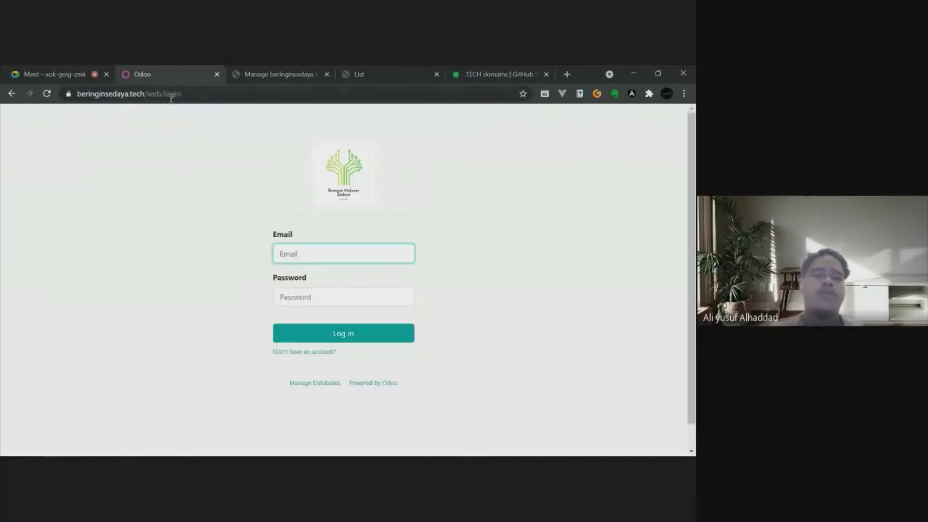
click(138, 94)
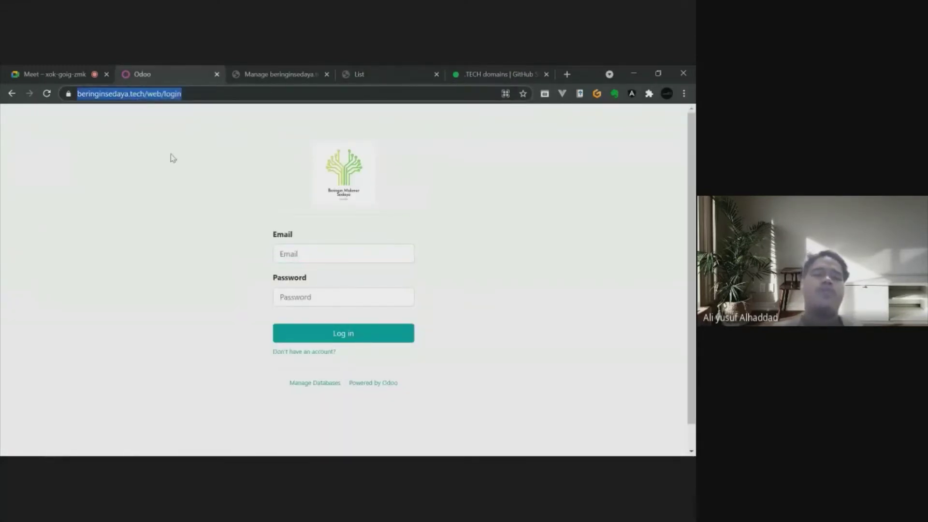
click(387, 72)
key(ctrl+shift+Tab)
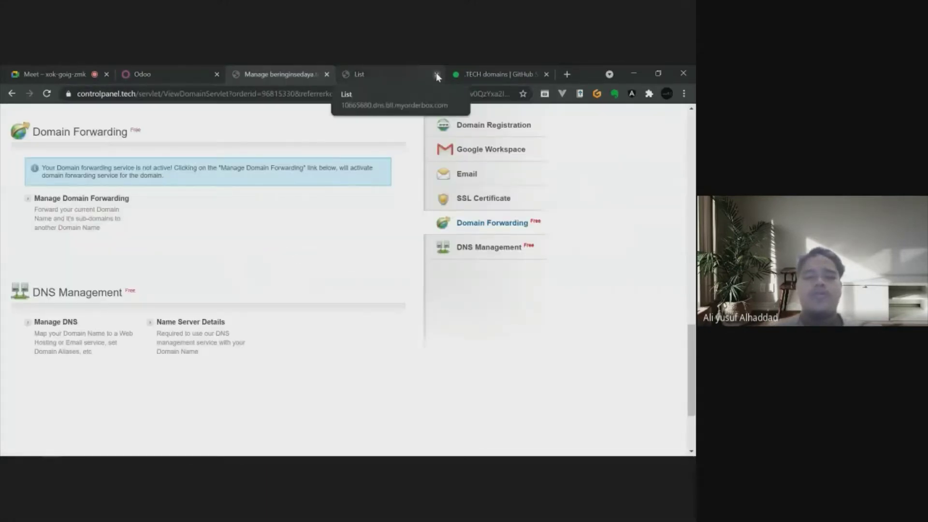
click(173, 73)
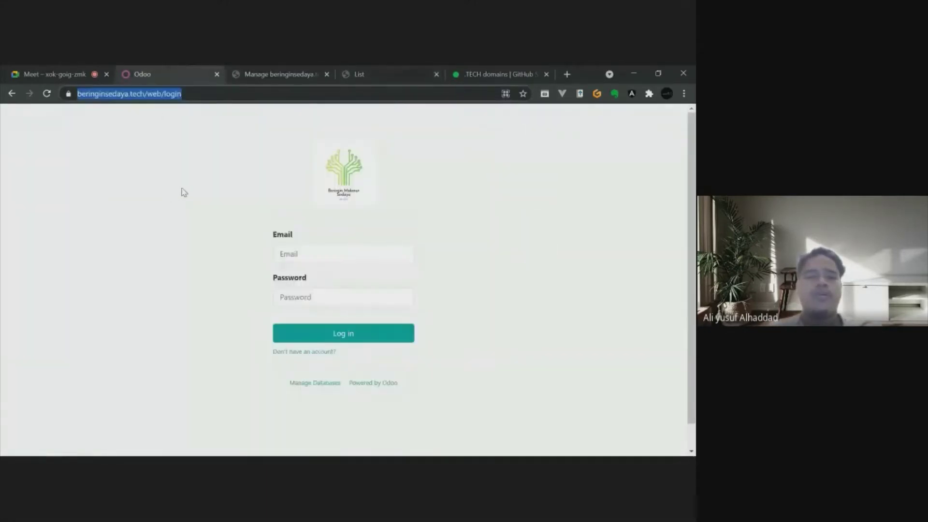
click(190, 188)
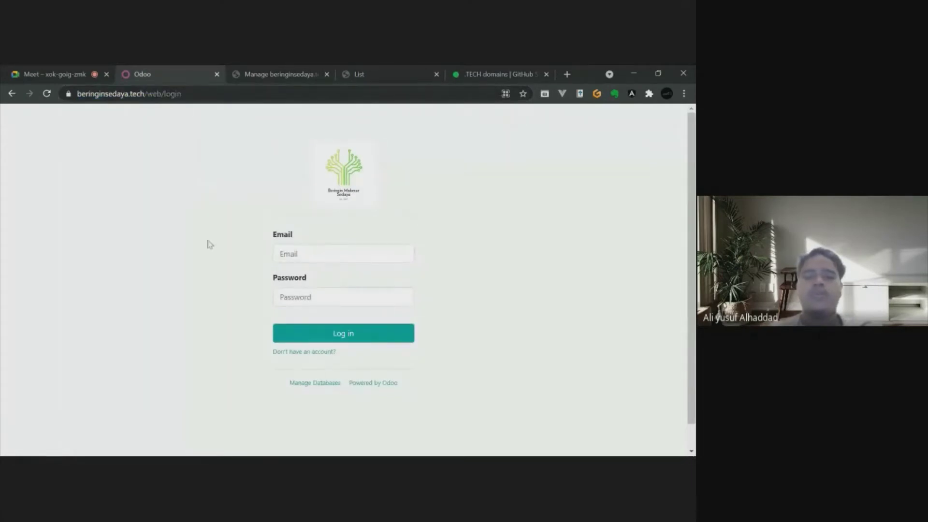
click(393, 74)
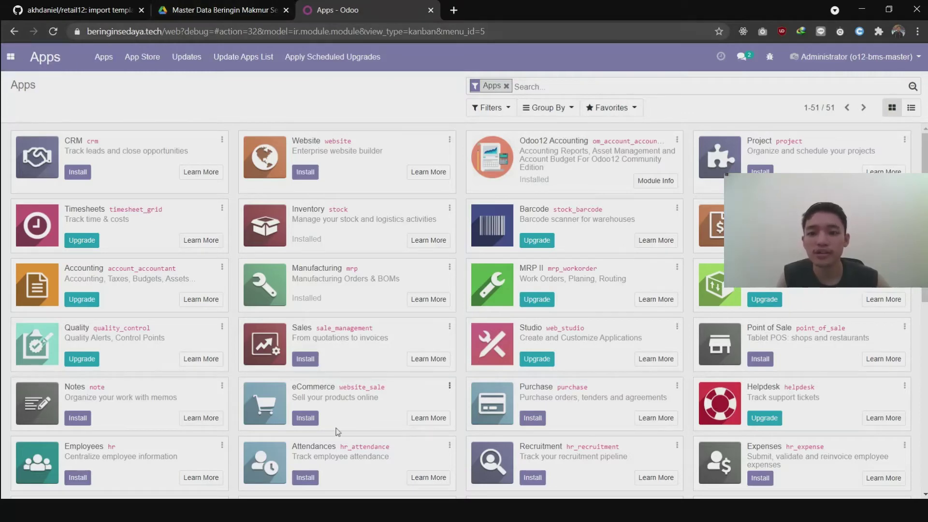
- Examine the numbered CSV import templates in the retail12 GitHub repository
click(80, 10)
scroll(252, 262, down, 3)
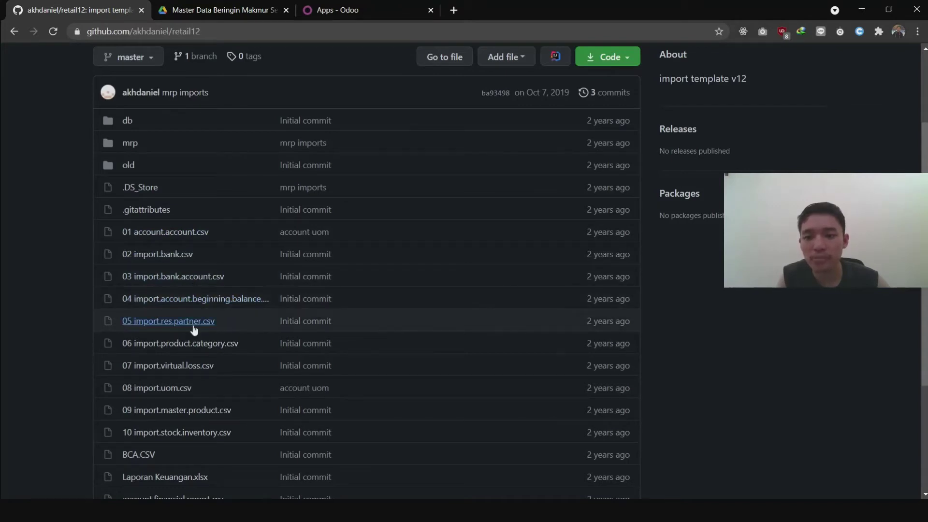
scroll(202, 182, down, 1)
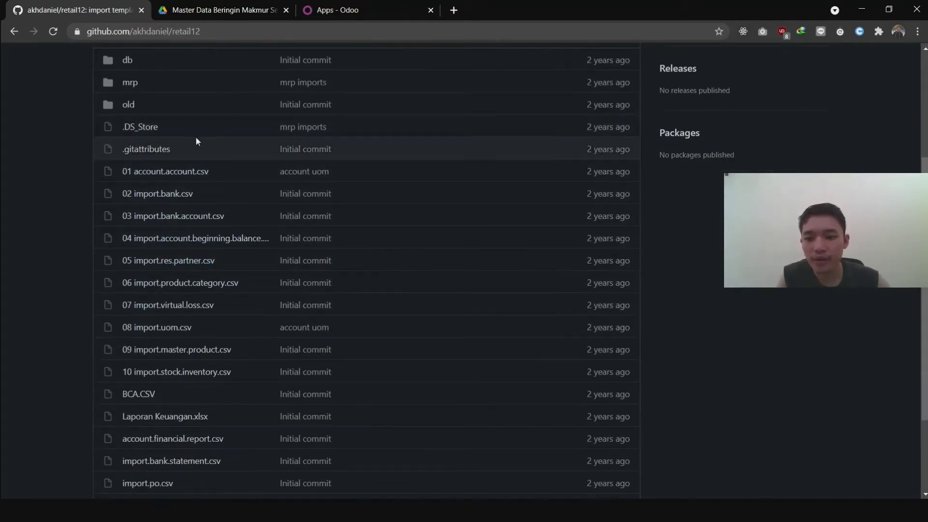
- Switch to the Odoo site and open the Chart of Accounts in the Accounting app
click(344, 4)
click(10, 57)
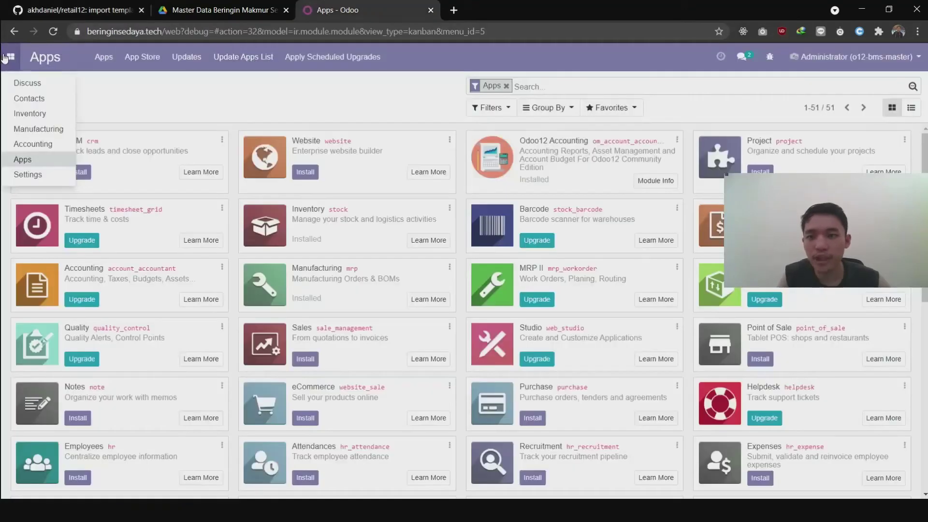
click(40, 146)
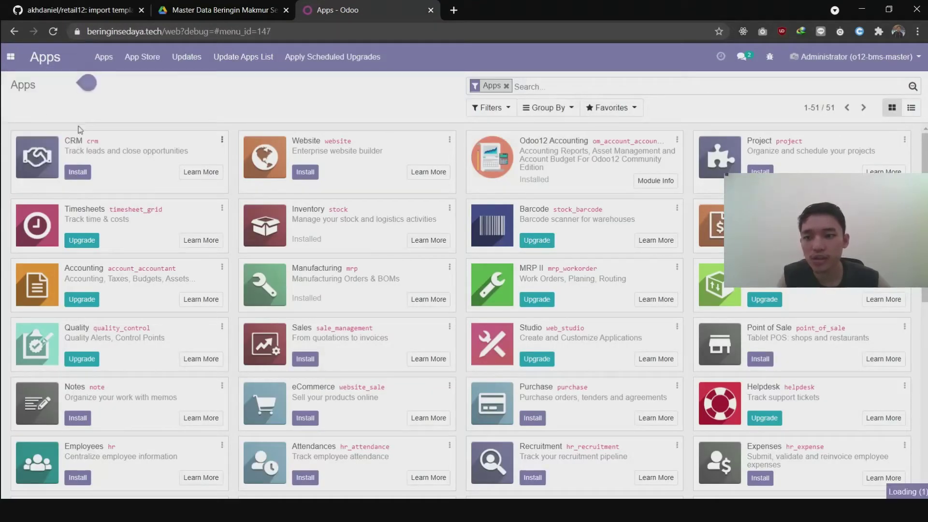
click(285, 57)
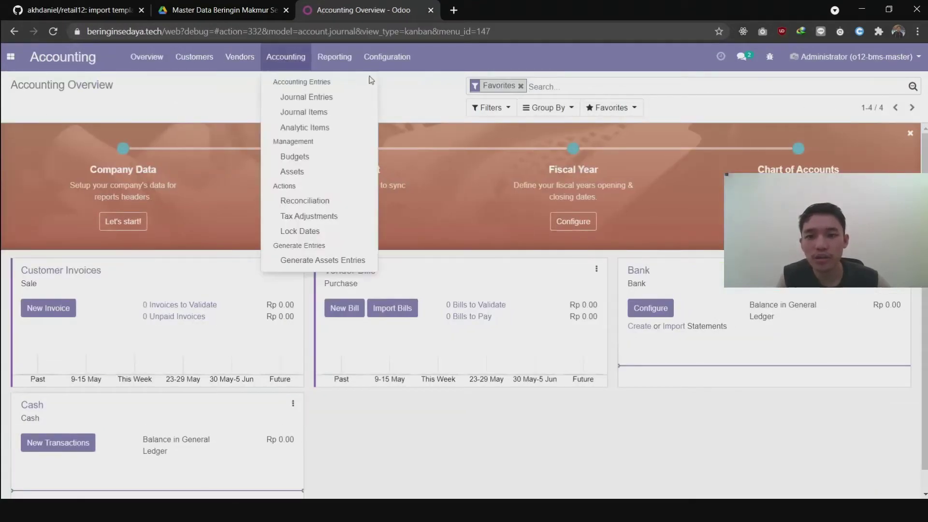
click(389, 56)
click(399, 114)
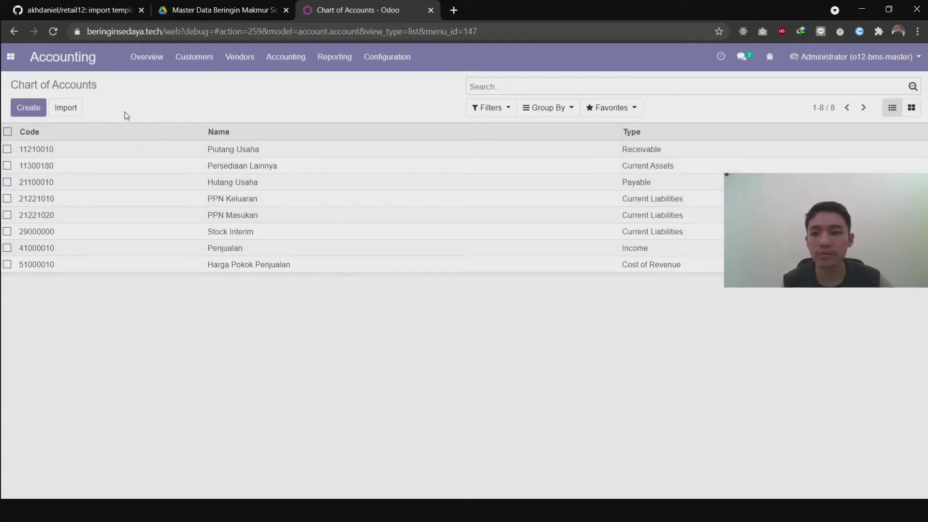
- Load the accounts CSV file into the Chart of Accounts import and turn off treating the first row as column labels
click(65, 111)
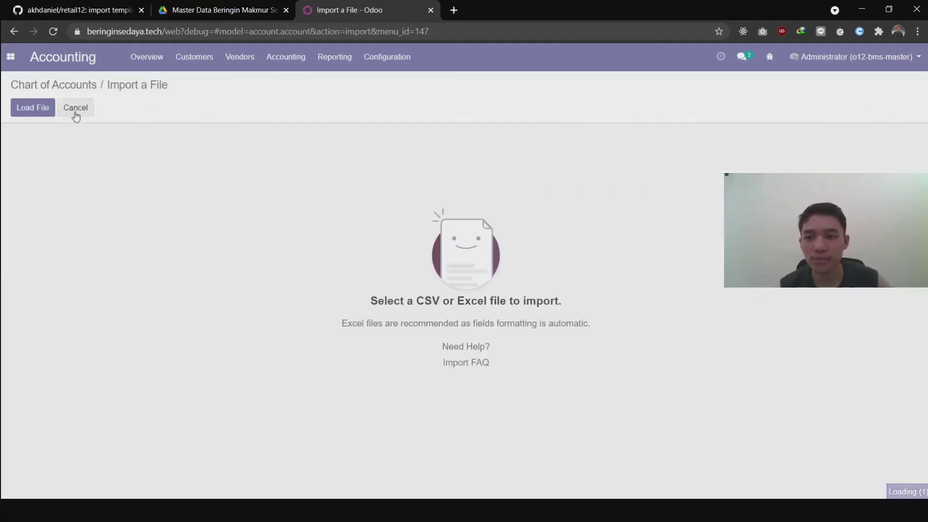
click(24, 108)
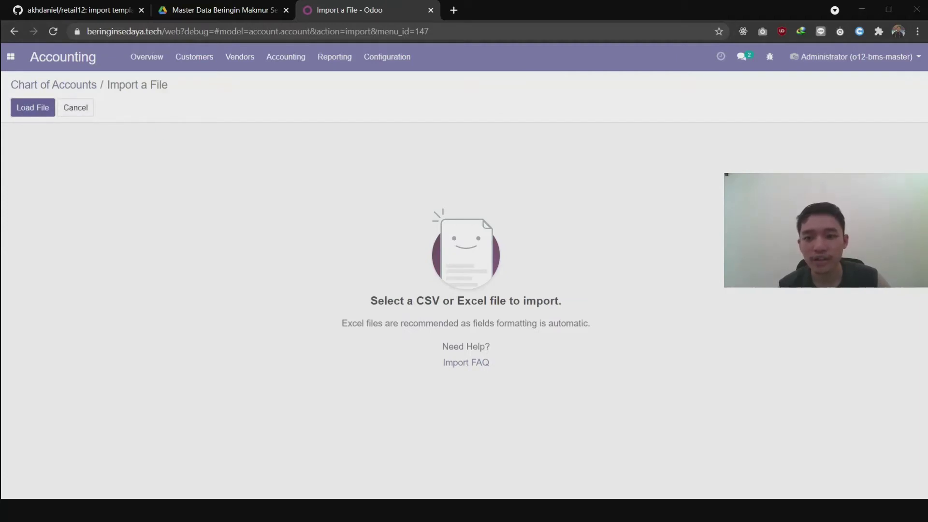
double_click(351, 269)
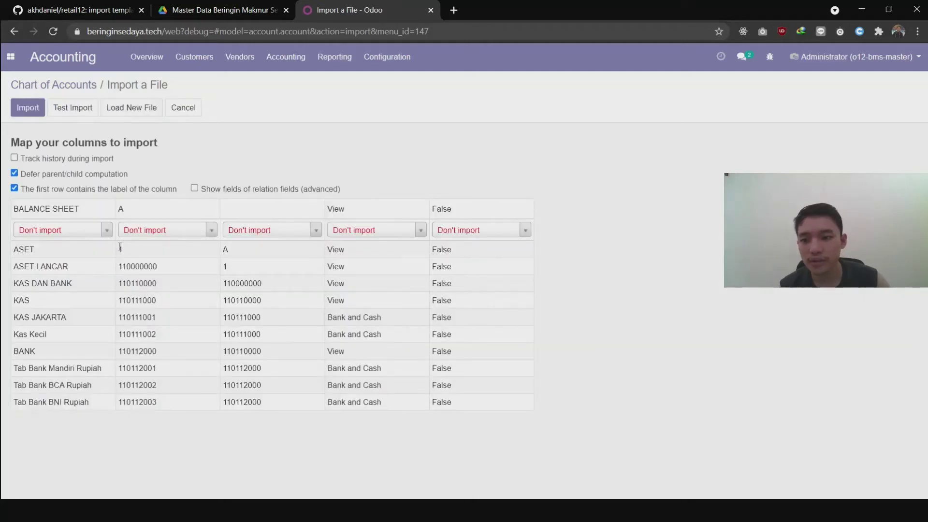
click(107, 231)
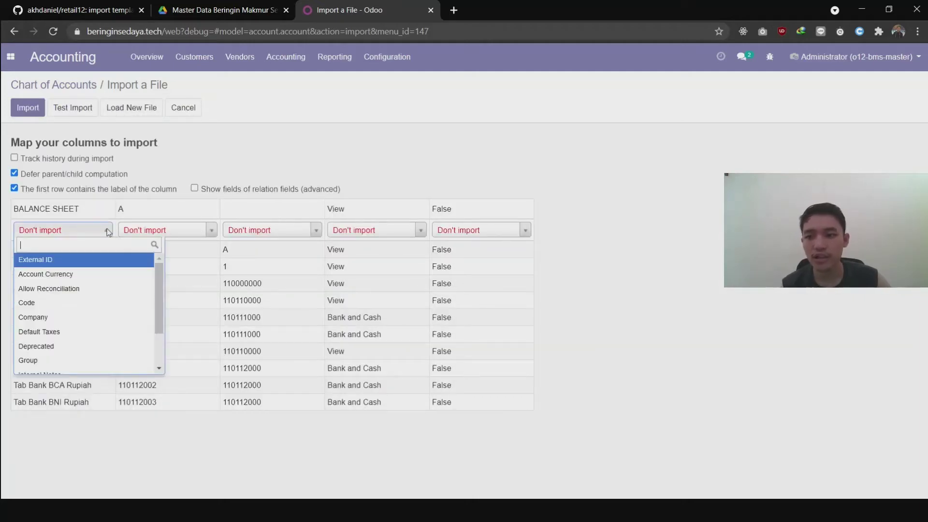
click(107, 231)
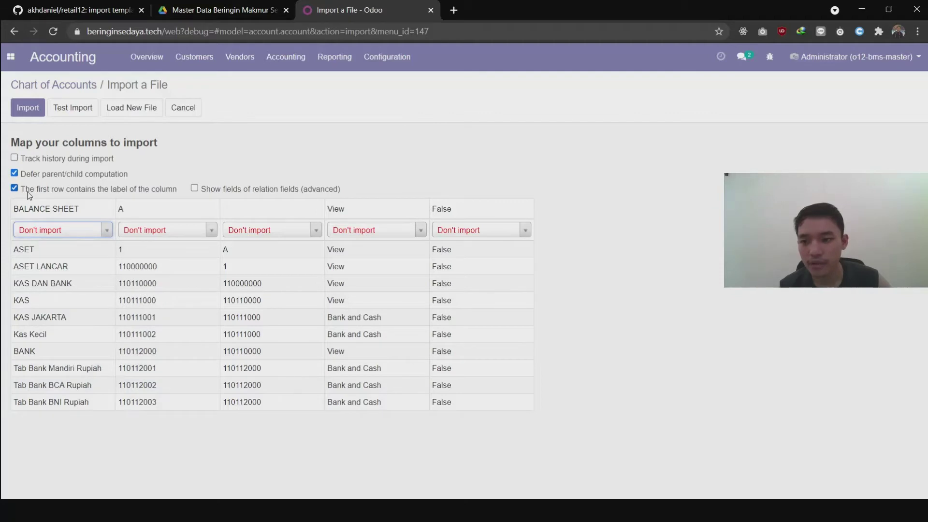
click(72, 188)
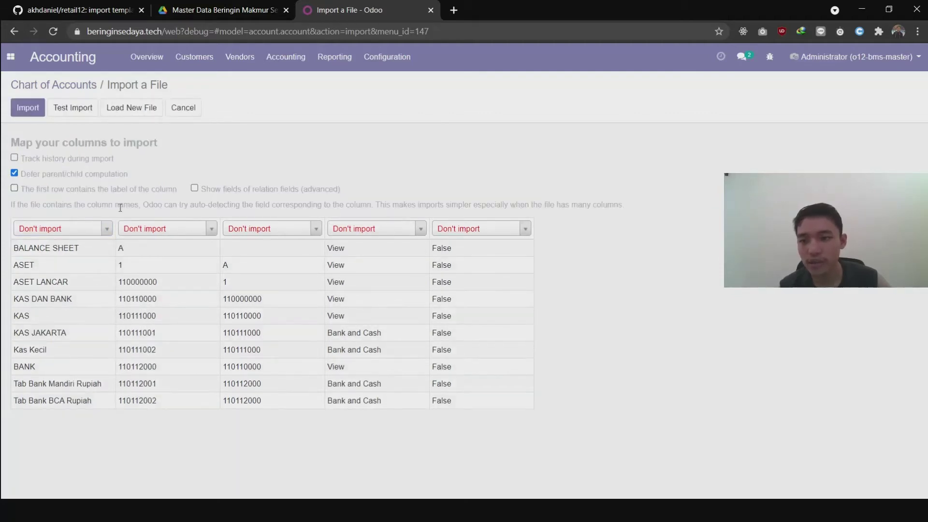
- Map the file's first column to the Name field and its second column to Code
click(107, 232)
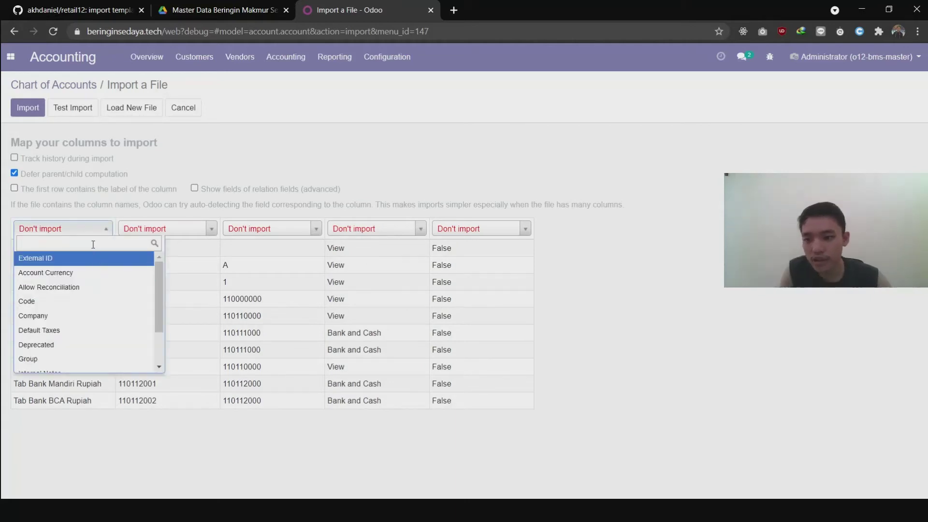
text(name)
click(83, 261)
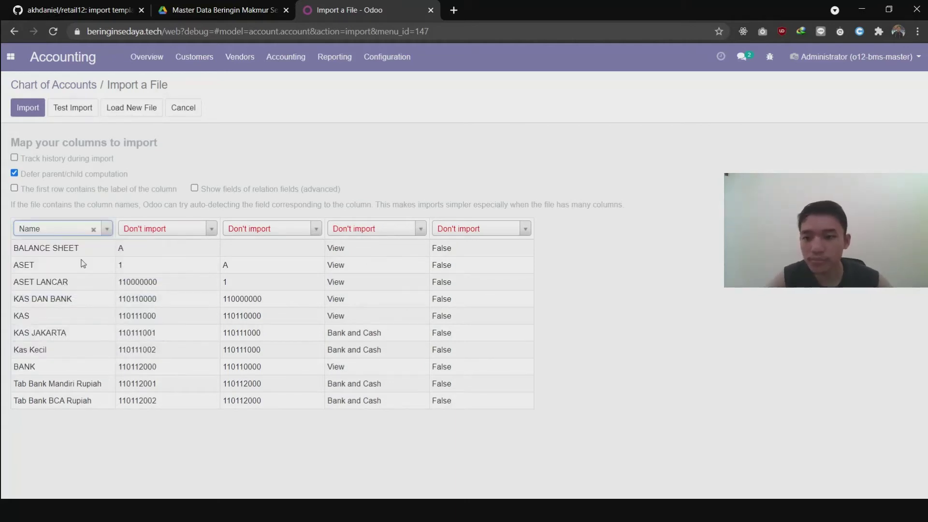
click(198, 232)
text(code)
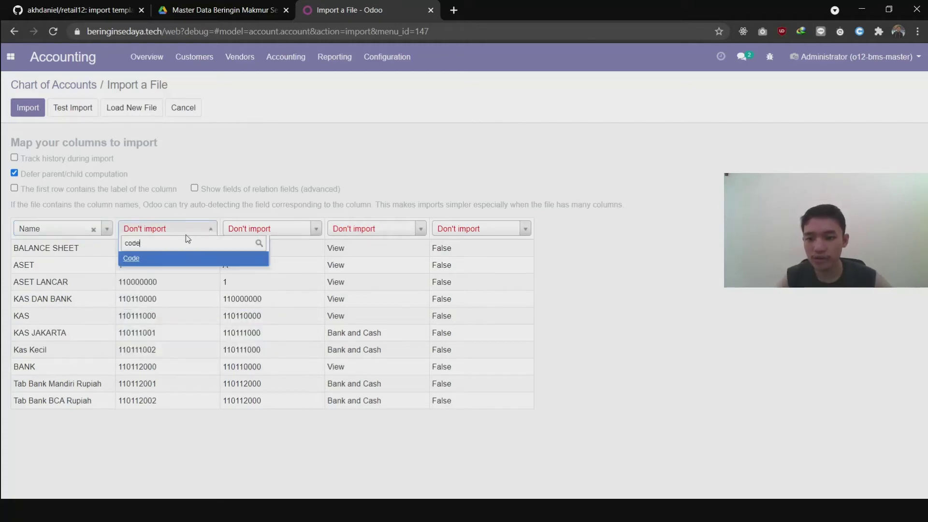
click(179, 261)
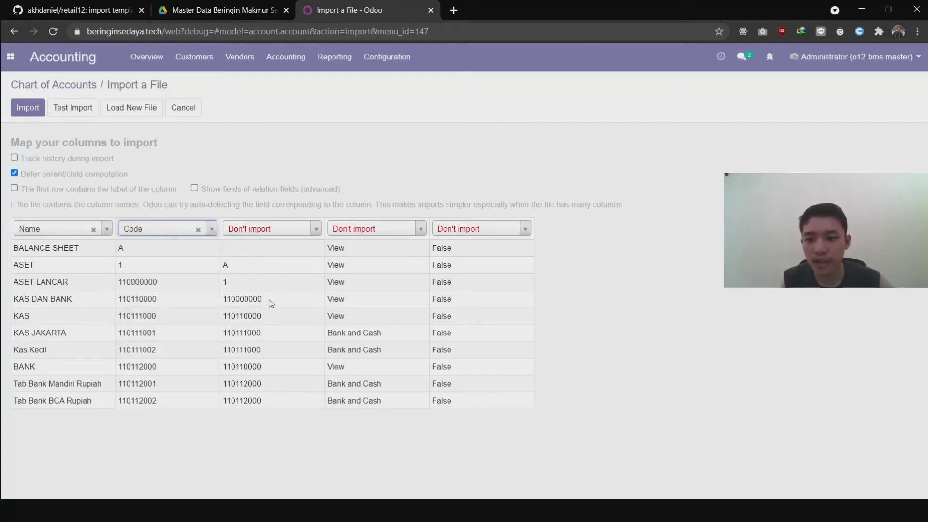
- Search the import fields for a parent field for the file's third column, without mapping the column
click(313, 231)
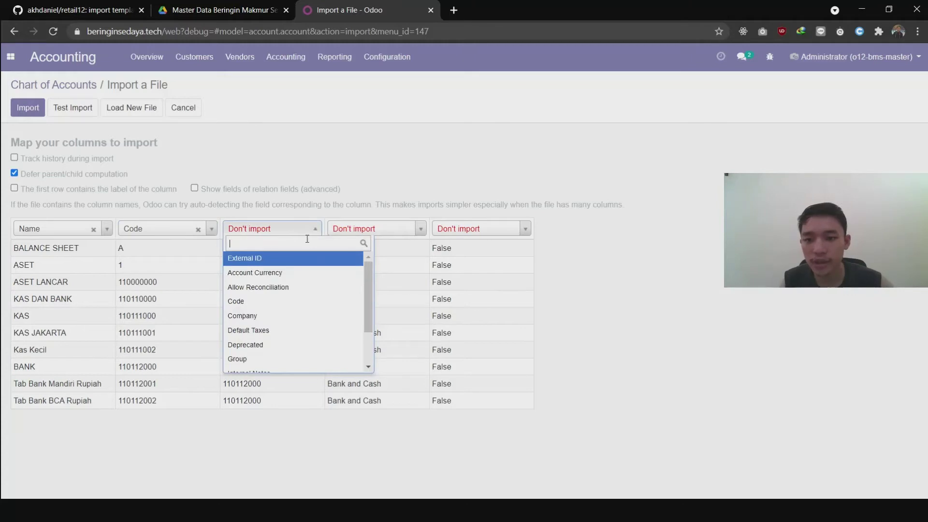
text(pare)
click(671, 278)
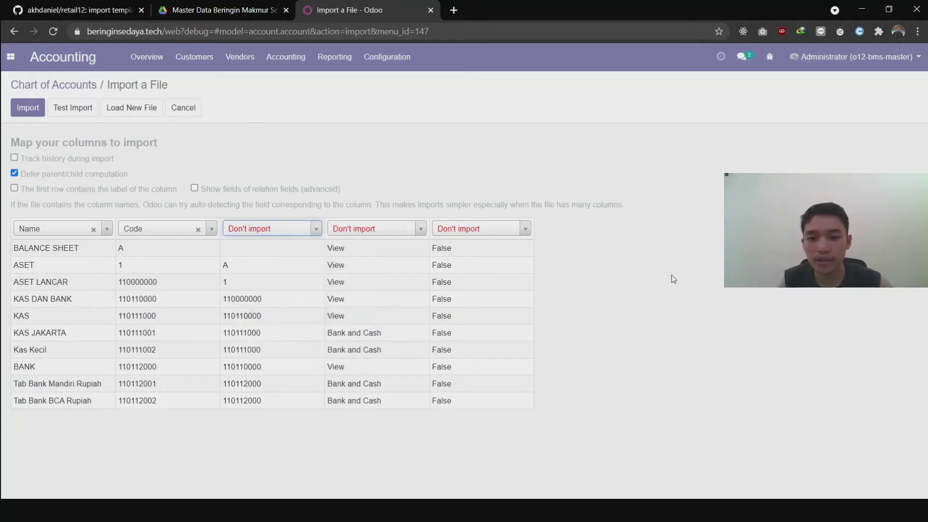
- Map the file's fourth column to Type and its fifth column to Allow Reconciliation
click(415, 233)
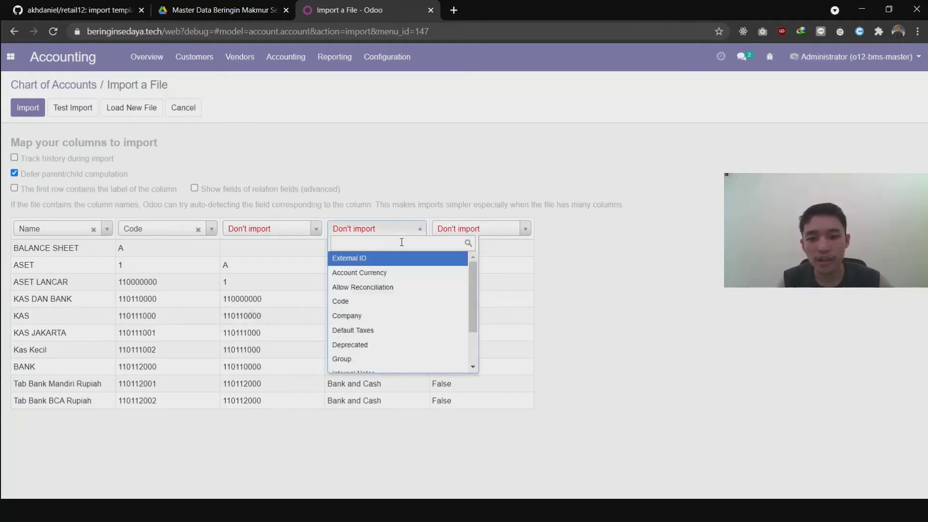
text(ty)
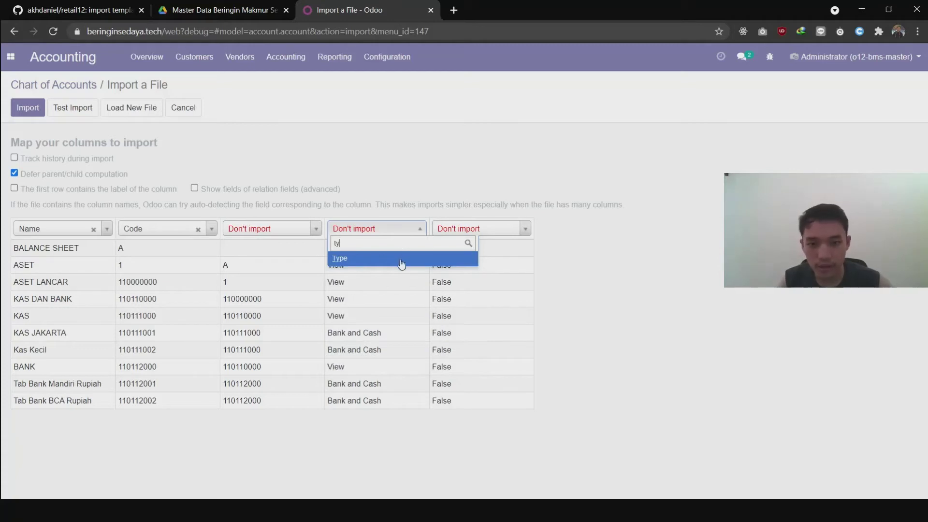
click(401, 261)
click(528, 230)
click(511, 259)
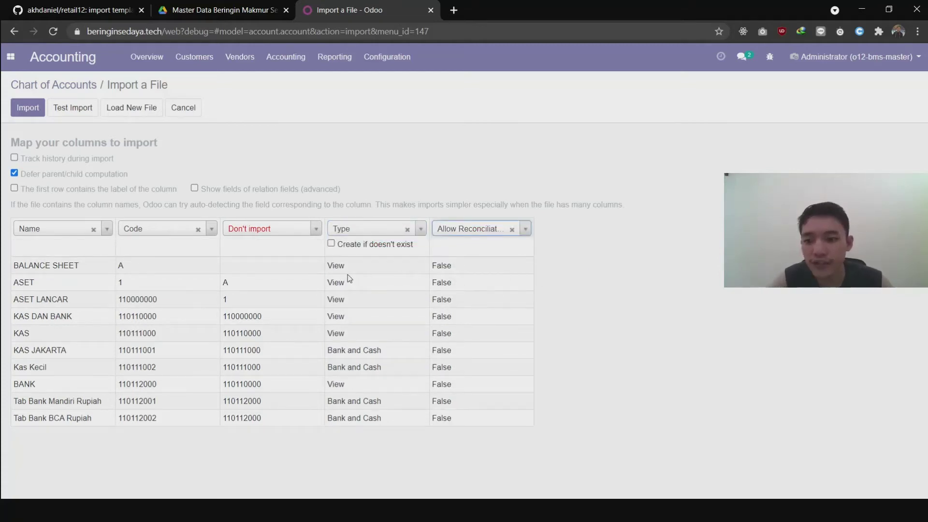
- Test the account import with Create if doesn't exist turned off for the Type column
click(360, 245)
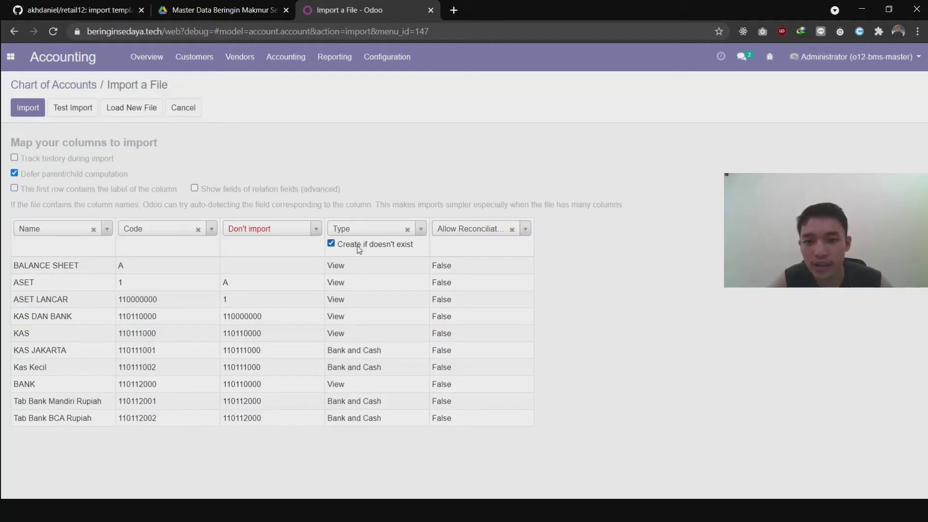
click(331, 243)
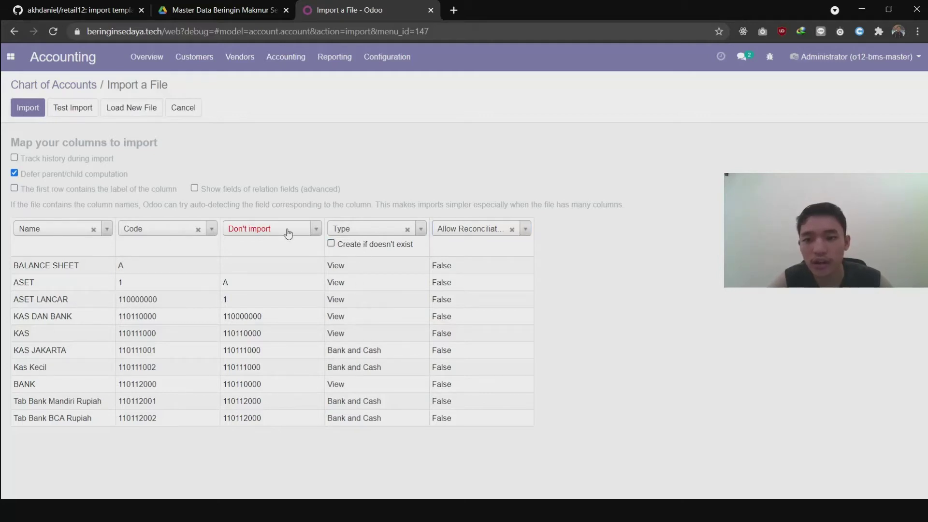
click(79, 112)
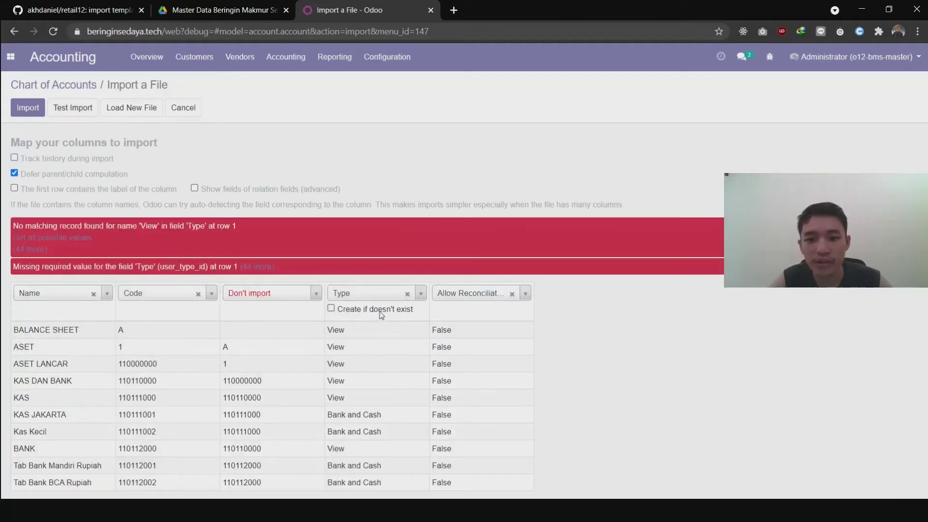
- Enable Create if doesn't exist for the Type column, retest the file and import the accounts
click(376, 313)
click(72, 107)
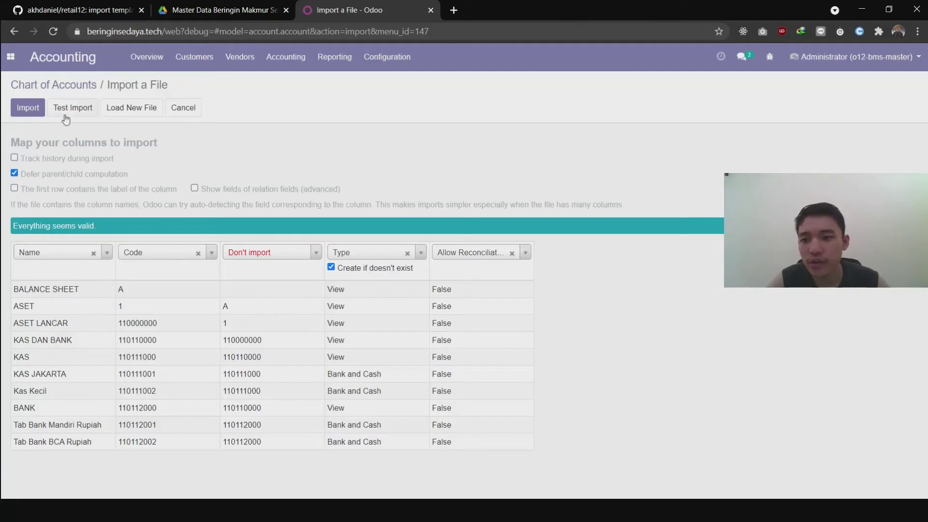
click(28, 108)
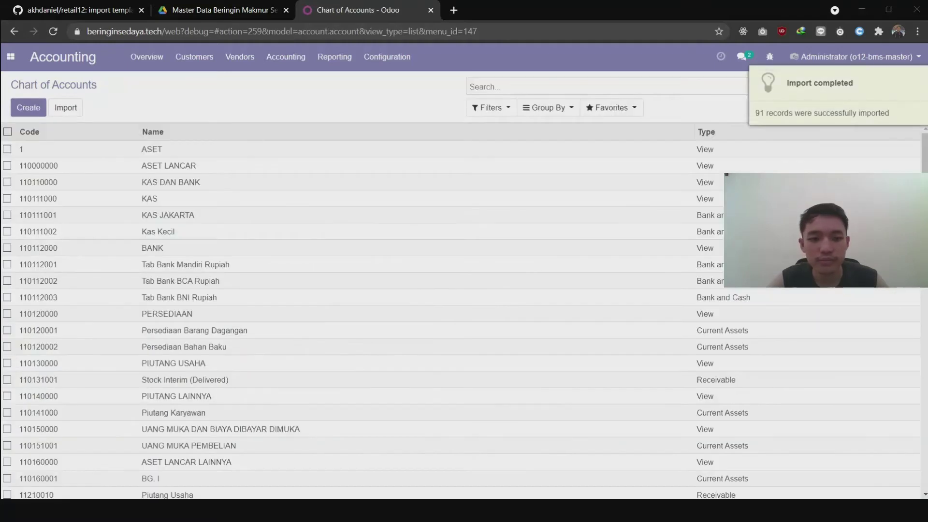
- Search the chart of accounts for "piutang usaha"
key(alt+Tab)
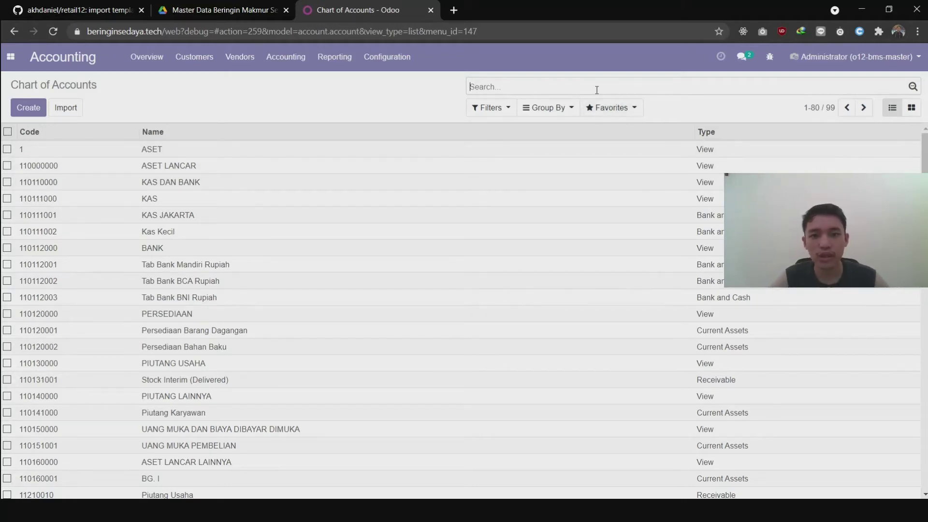
text(putang usaha)
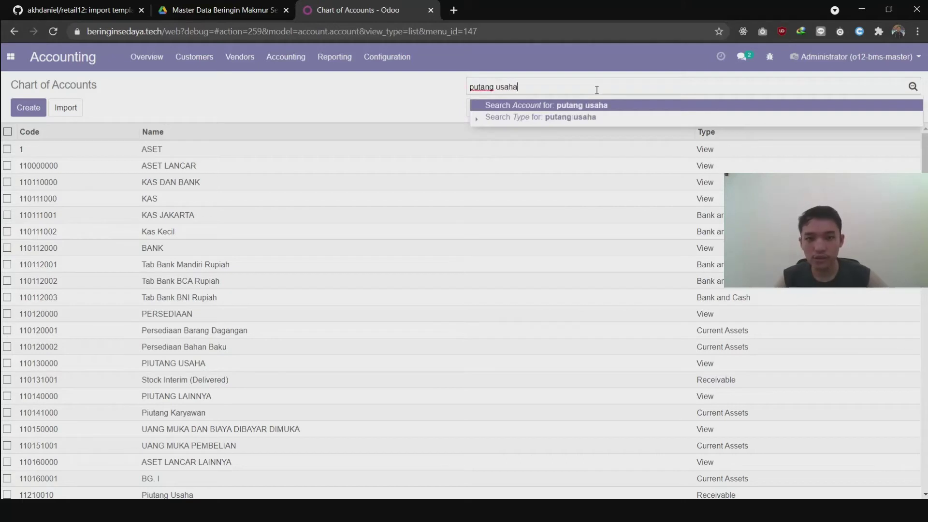
key(BackSpace)
key(BackSpace)
key(BackSpace)
key(BackSpace)
key(BackSpace)
key(BackSpace)
key(BackSpace)
key(BackSpace)
key(BackSpace)
key(BackSpace)
key(BackSpace)
key(BackSpace)
text(piutang usaha)
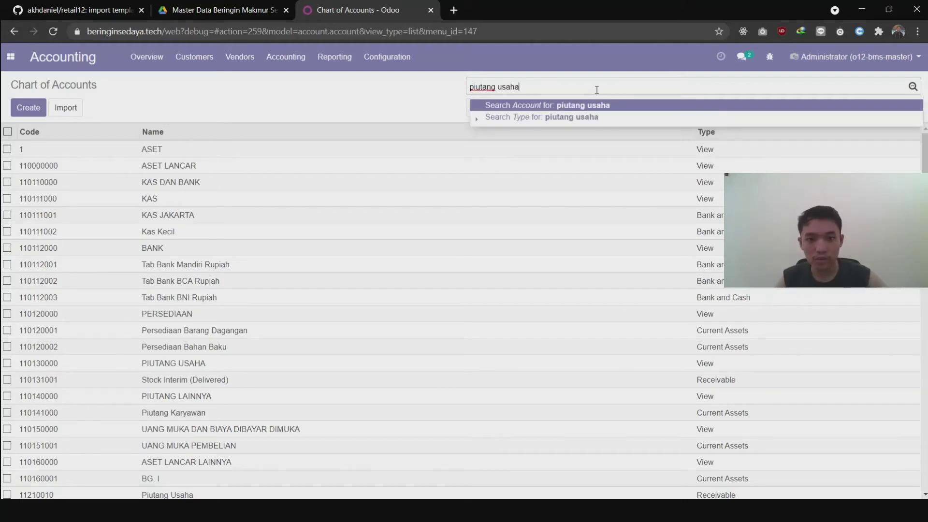
key(Return)
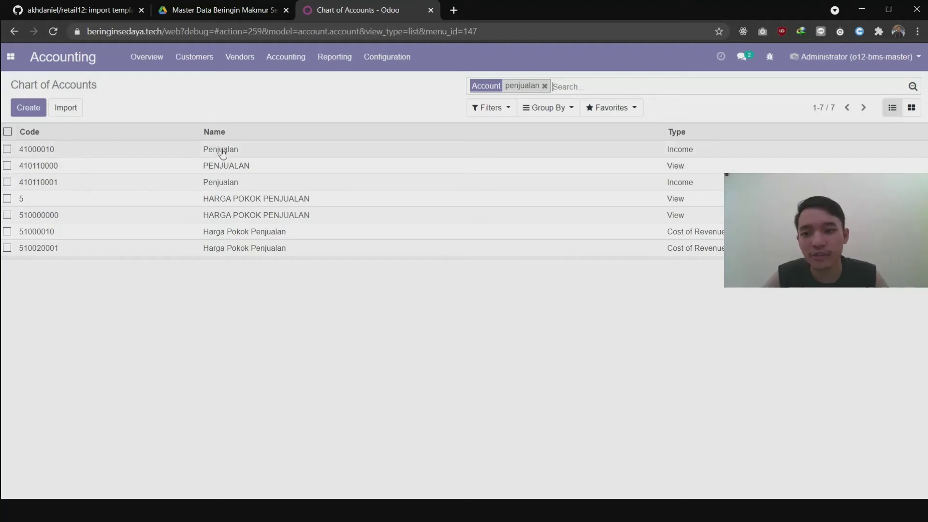
- Copy the code of the 410110001 Penjualan income account and delete that account
click(56, 186)
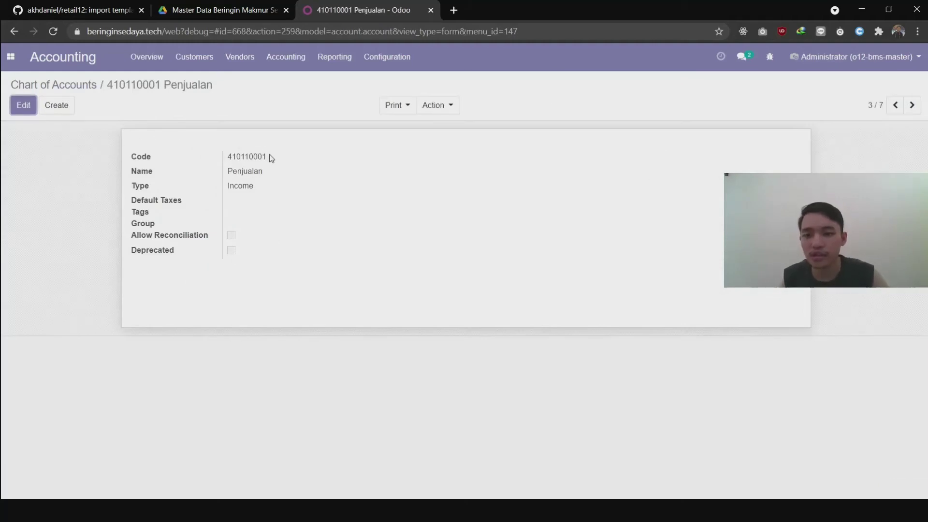
drag(268, 157, 229, 157)
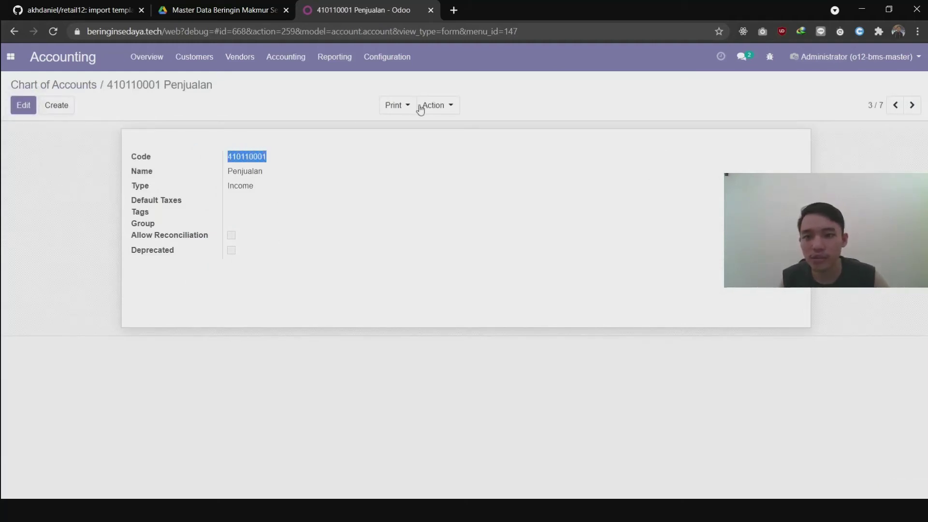
click(434, 107)
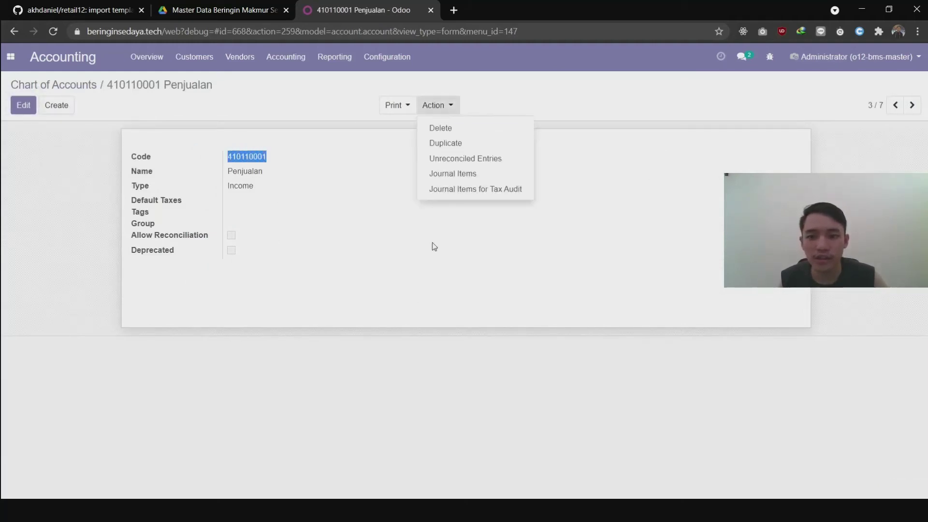
click(465, 128)
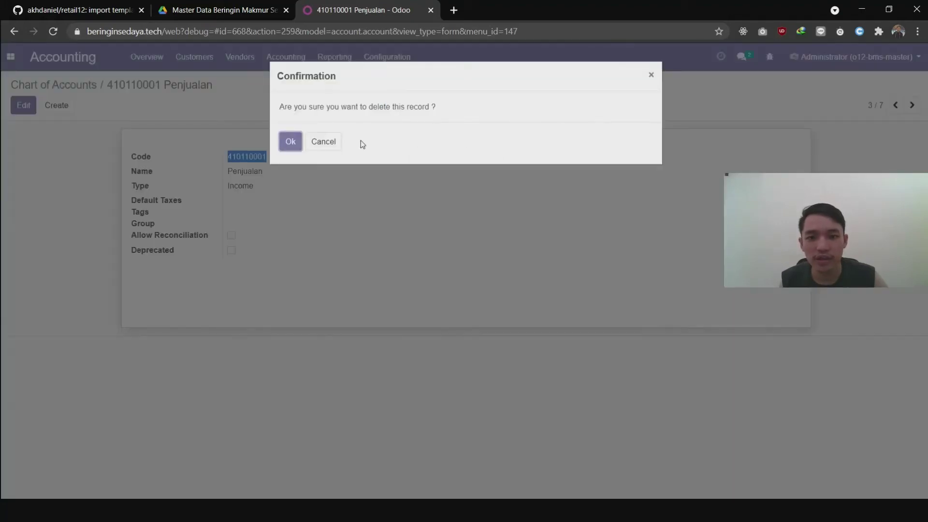
click(296, 141)
- Change the code of the 41000010 Penjualan account to 410110001 and save it
click(76, 85)
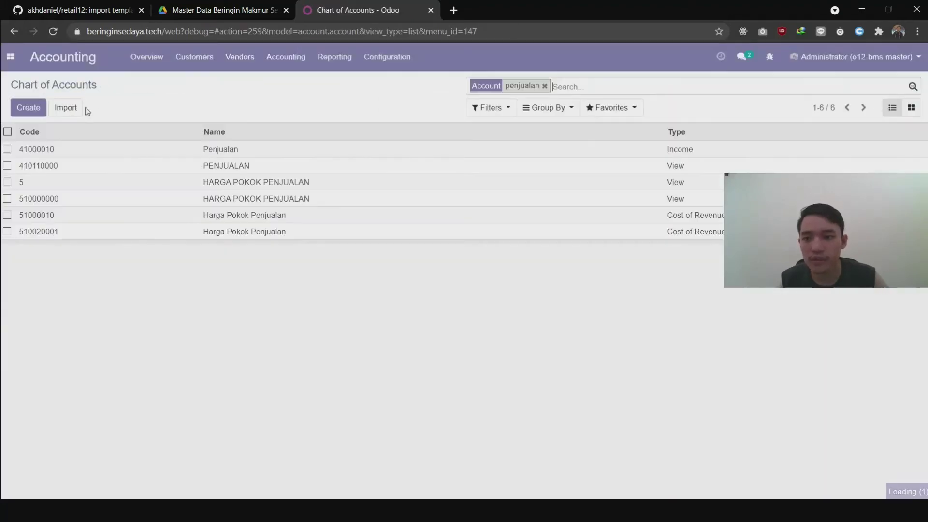
click(70, 153)
click(23, 104)
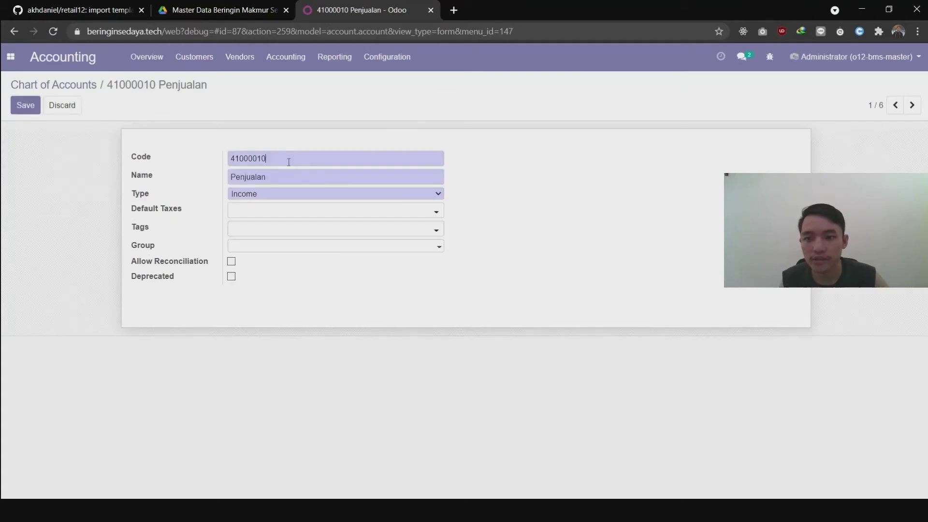
drag(276, 158, 184, 158)
text(410110001)
click(17, 109)
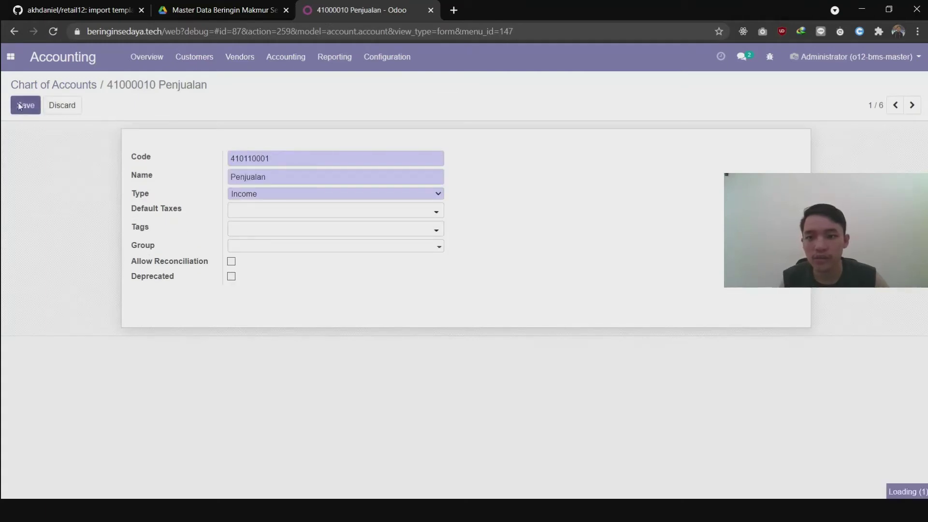
- Copy the code of the 510020001 Harga Pokok Penjualan account and delete that account from the chart of accounts
click(79, 89)
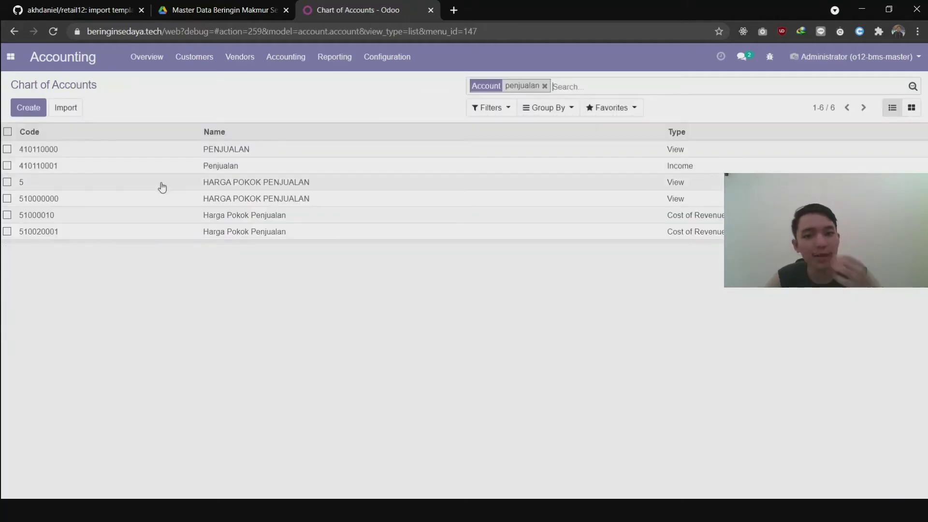
click(228, 231)
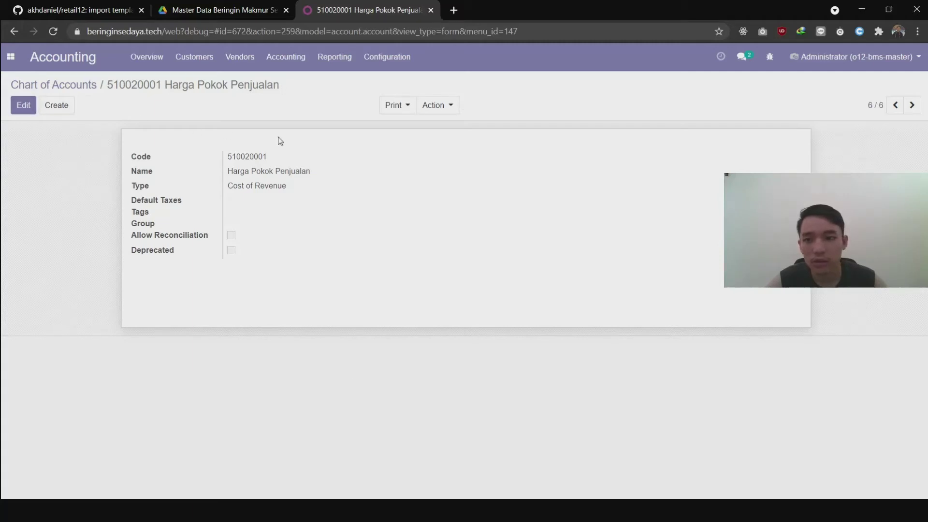
double_click(256, 156)
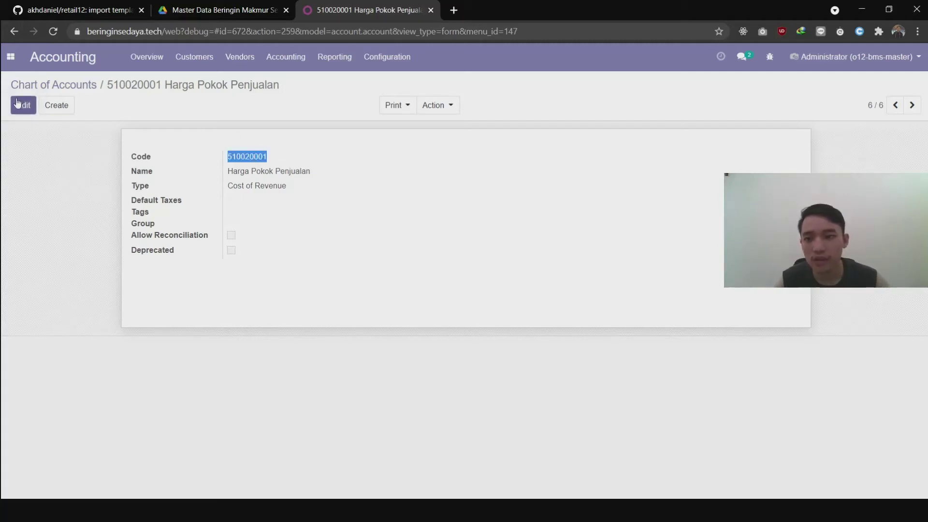
click(438, 107)
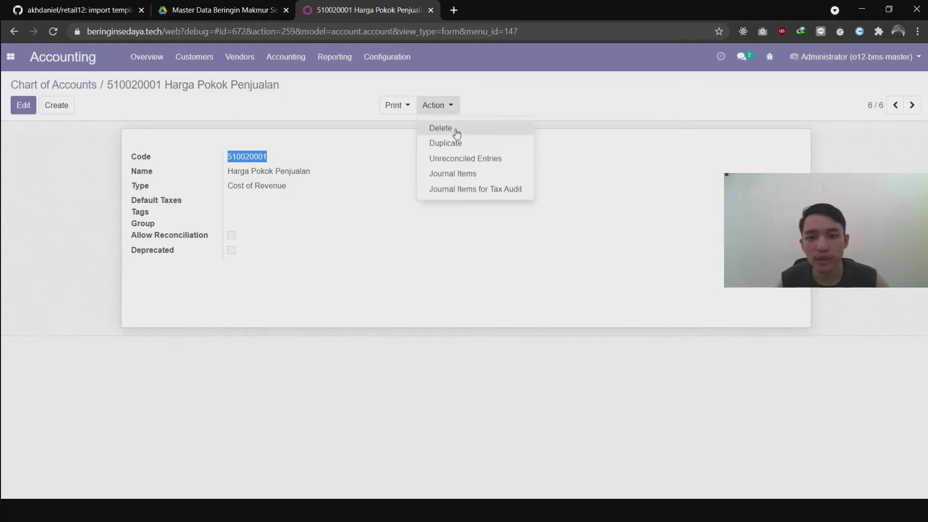
click(454, 129)
click(292, 145)
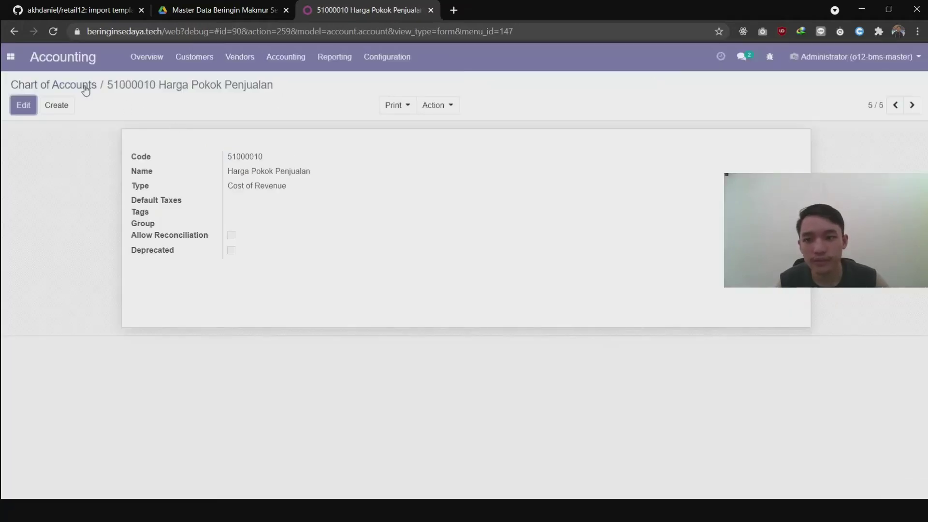
- Change the code of the 51000010 Harga Pokok Penjualan account to 510020001, save it and return to the chart of accounts
click(66, 84)
click(89, 215)
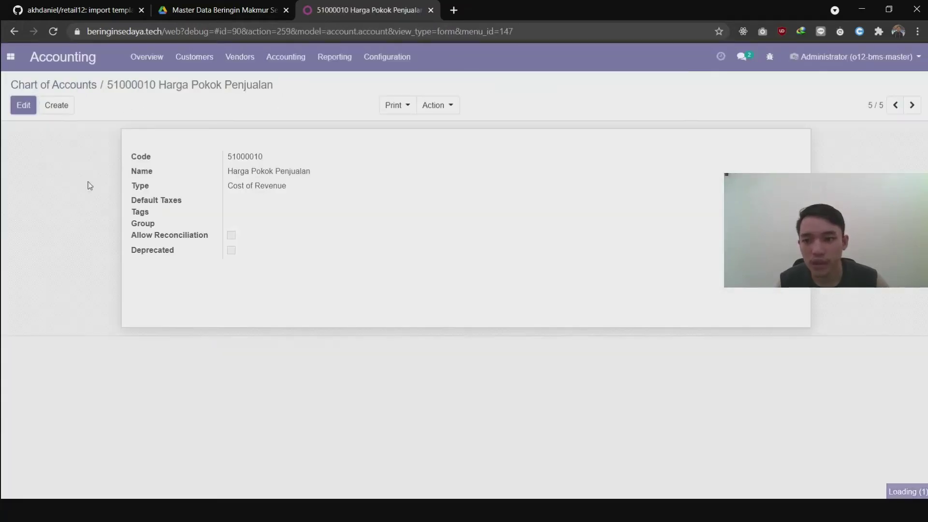
click(22, 104)
drag(285, 153, 166, 154)
text(510020001)
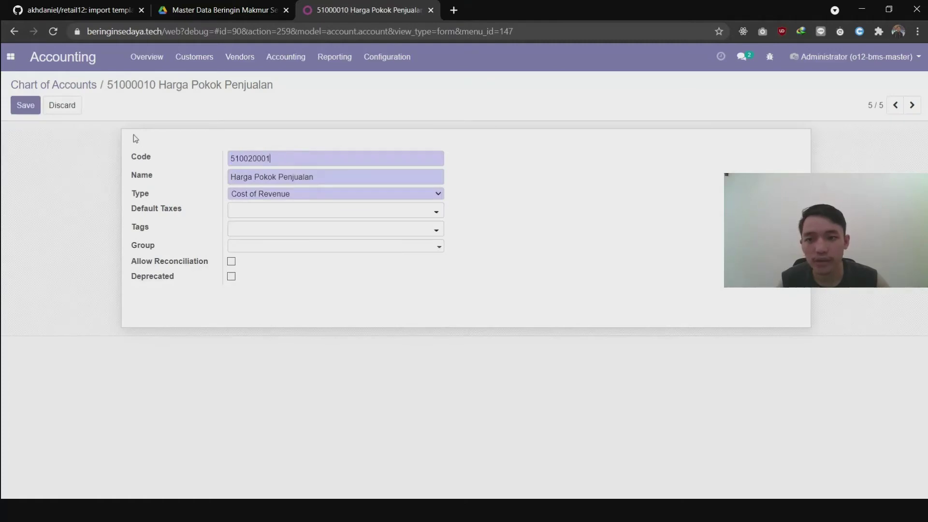
click(25, 105)
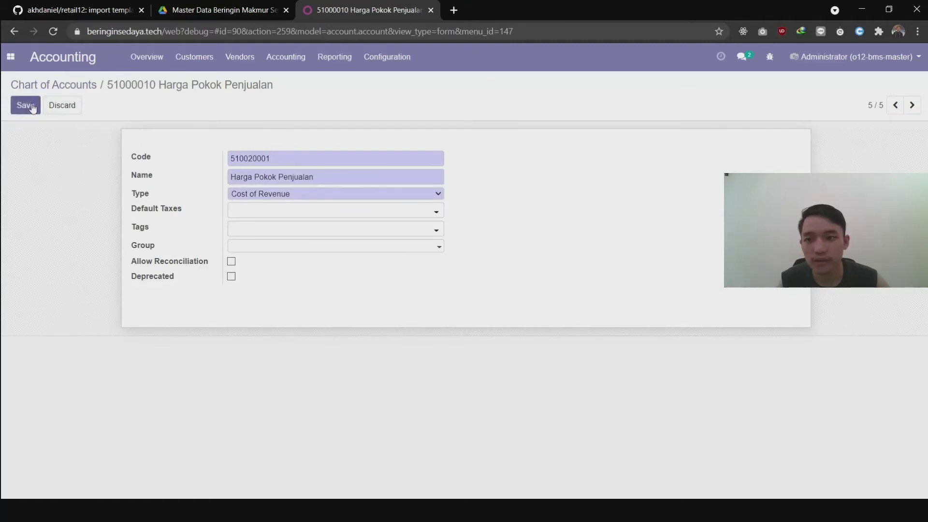
click(77, 89)
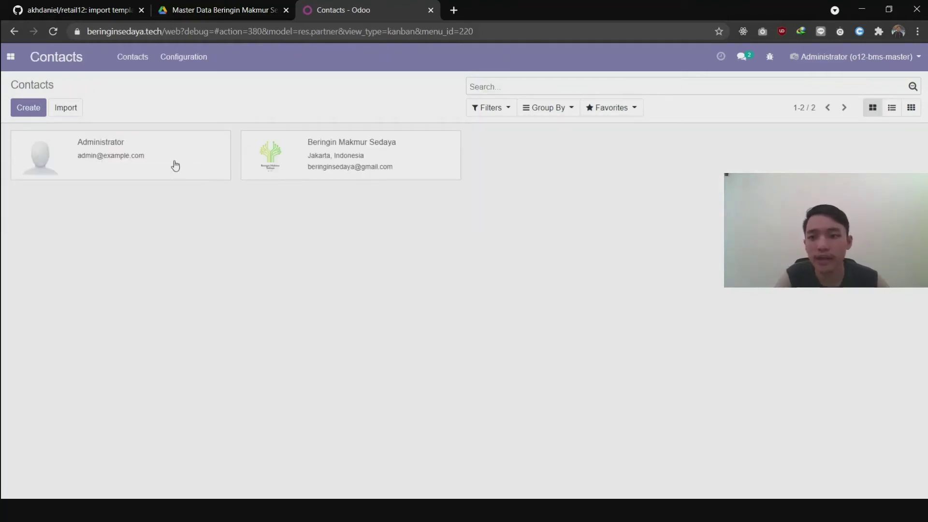
click(67, 107)
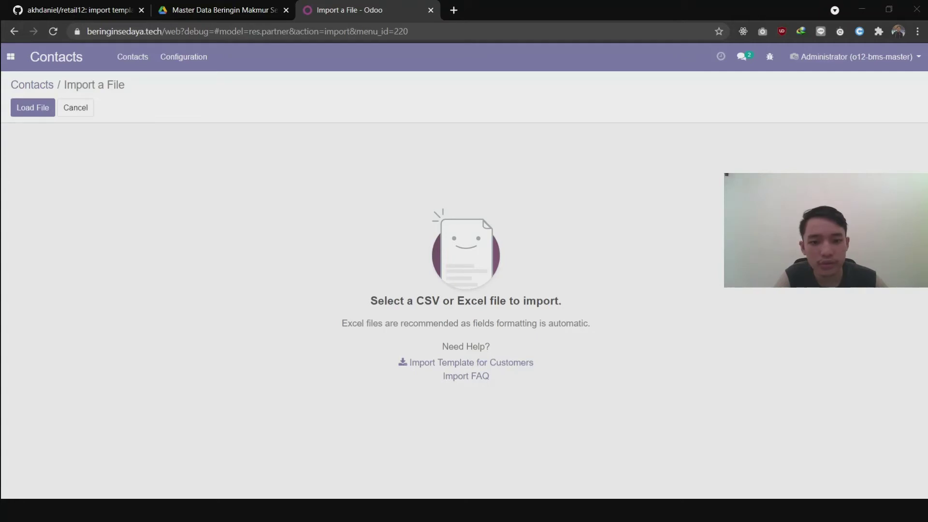
click(134, 59)
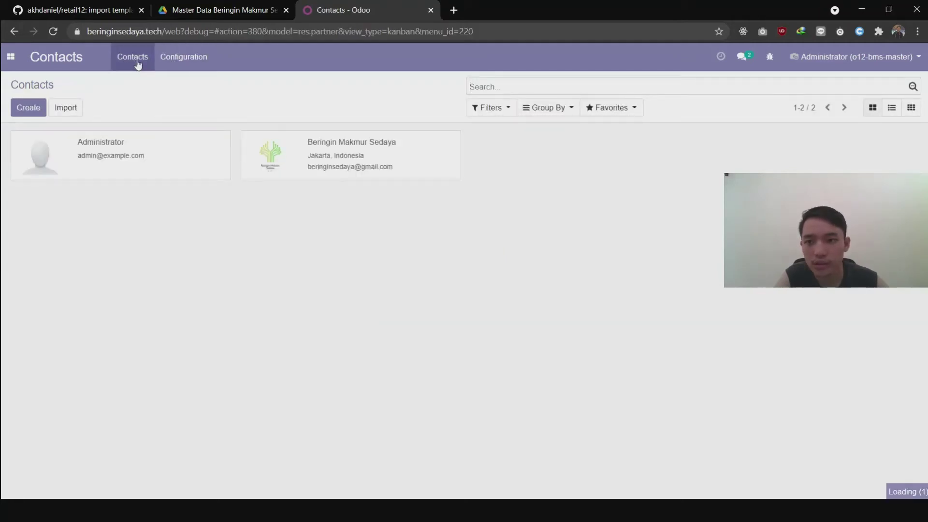
click(188, 60)
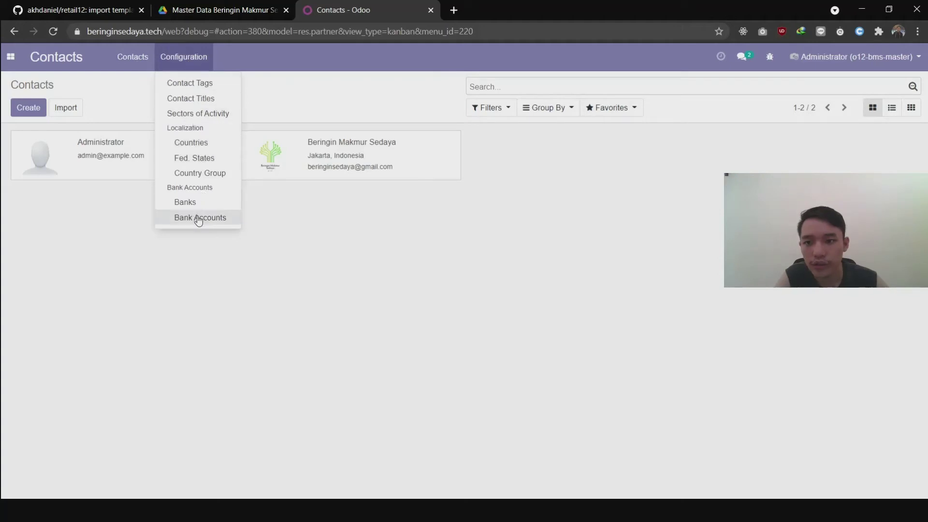
click(192, 202)
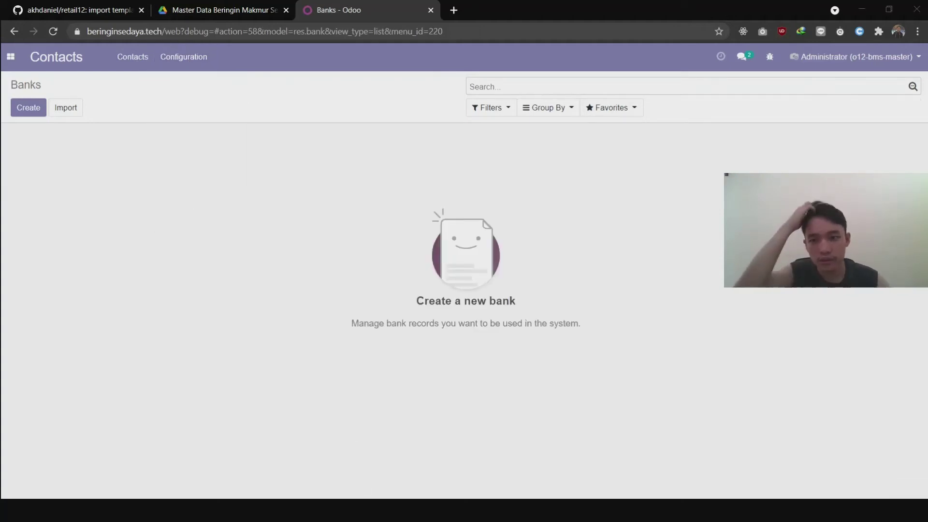
click(184, 57)
click(290, 131)
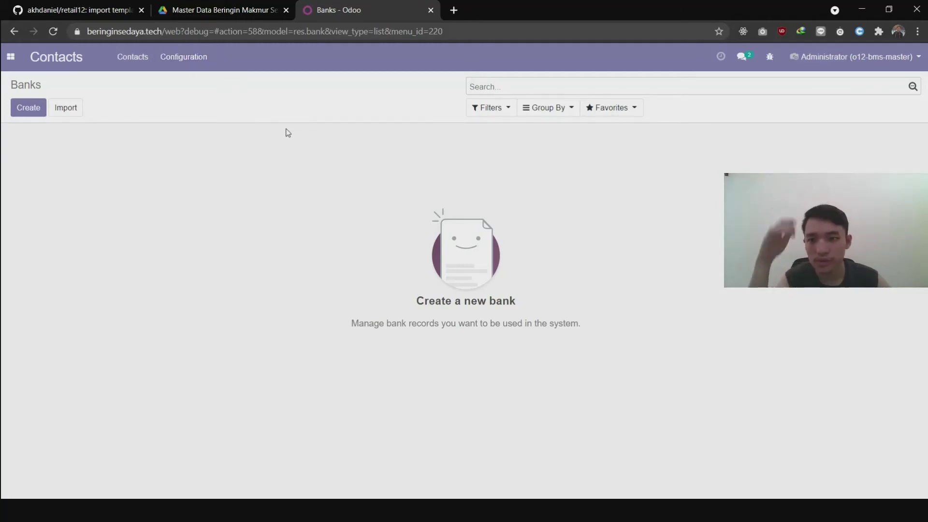
click(62, 115)
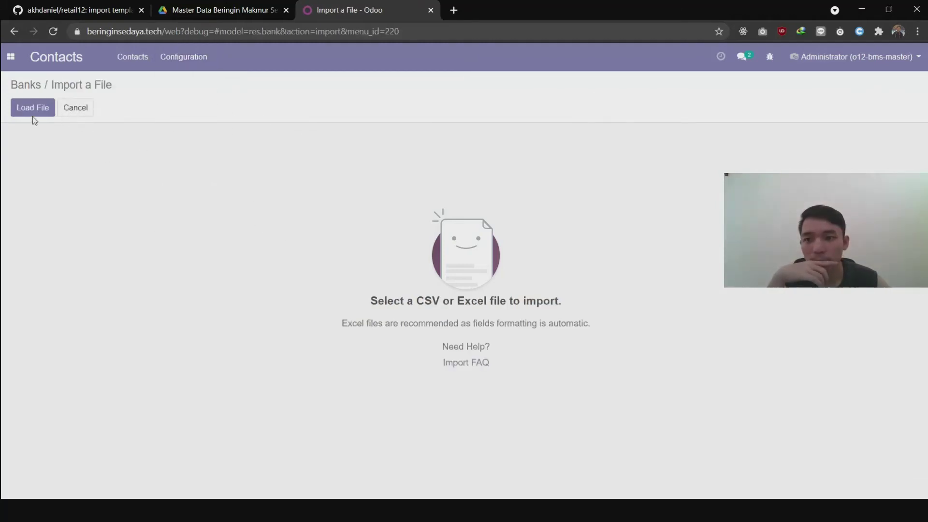
click(32, 111)
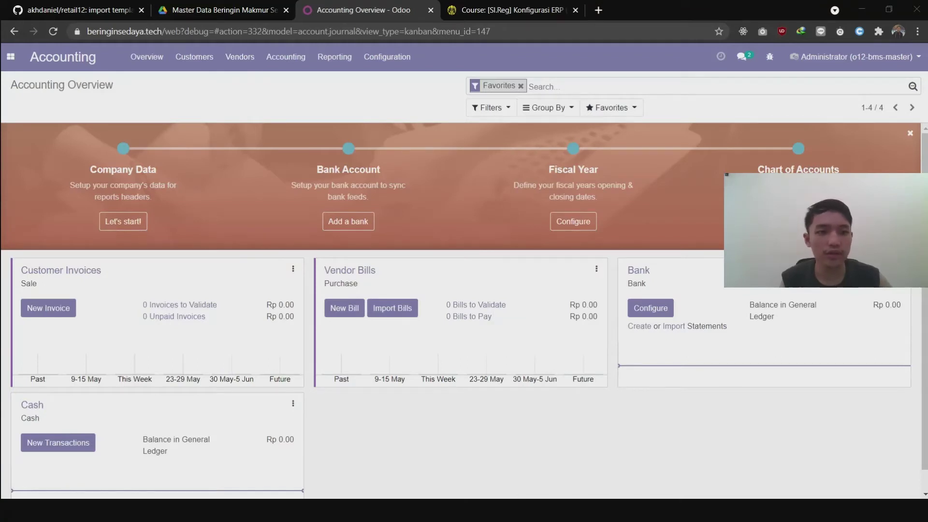
- Load the bank accounts file into the import of Accounting's bank accounts and test it
click(399, 64)
click(420, 164)
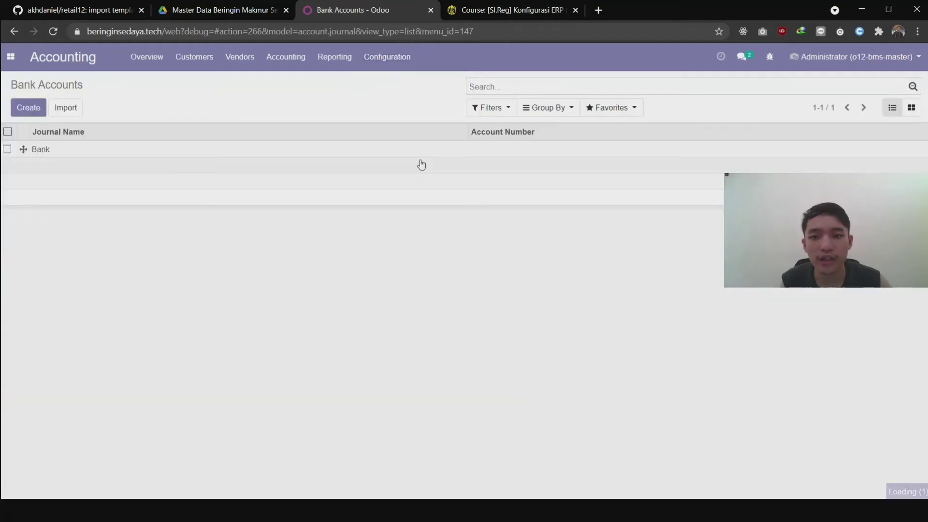
click(68, 107)
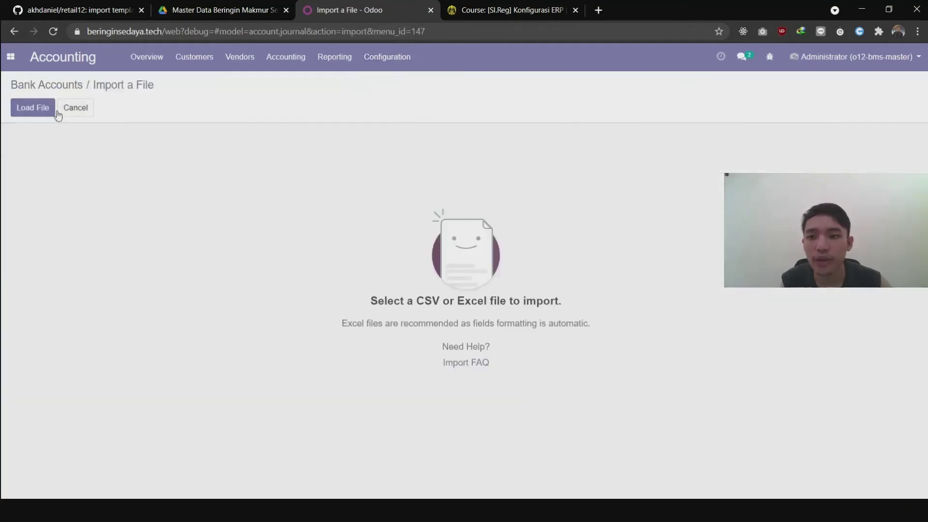
click(32, 107)
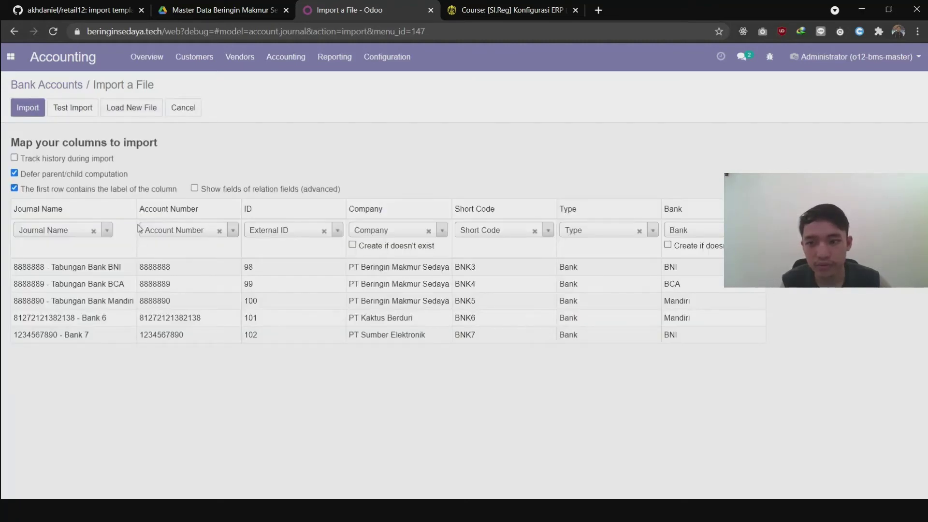
click(80, 115)
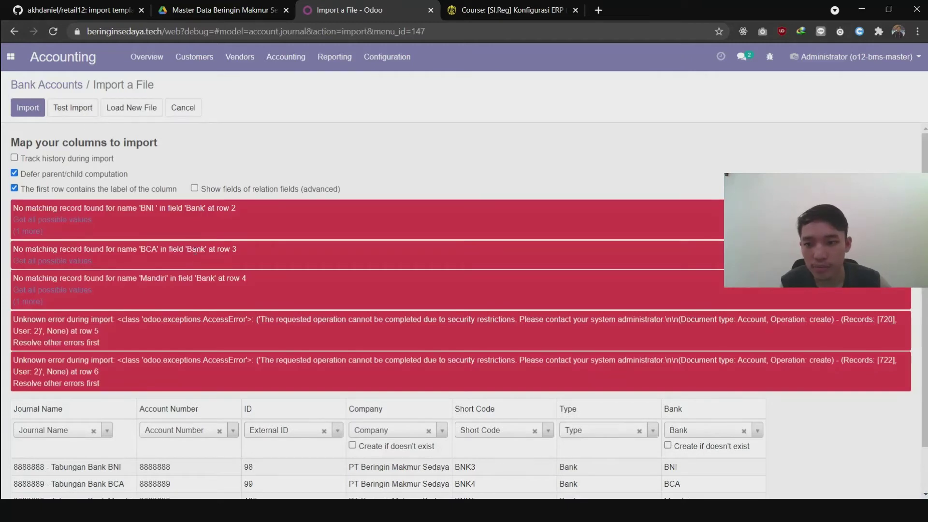
- Try allowing missing banks to be created through the Bank column and retest the five-row file
scroll(449, 311, down, 1)
click(667, 394)
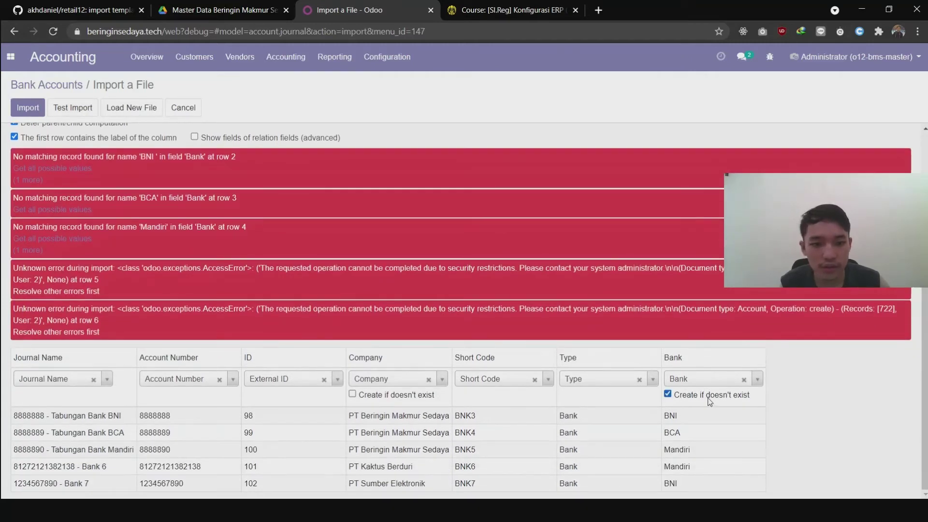
click(71, 106)
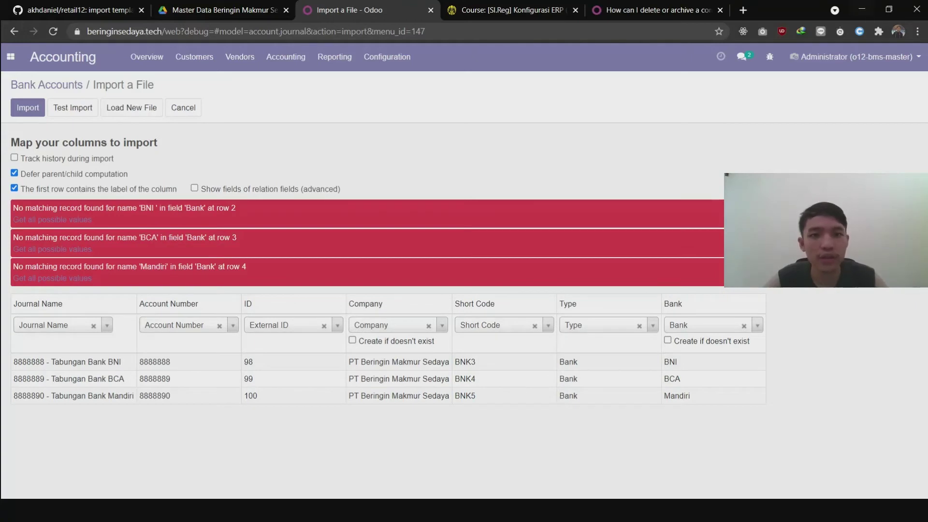
- Enable Create if doesn't exist for the Bank column of the three-account file, test it and import the bank accounts
click(720, 10)
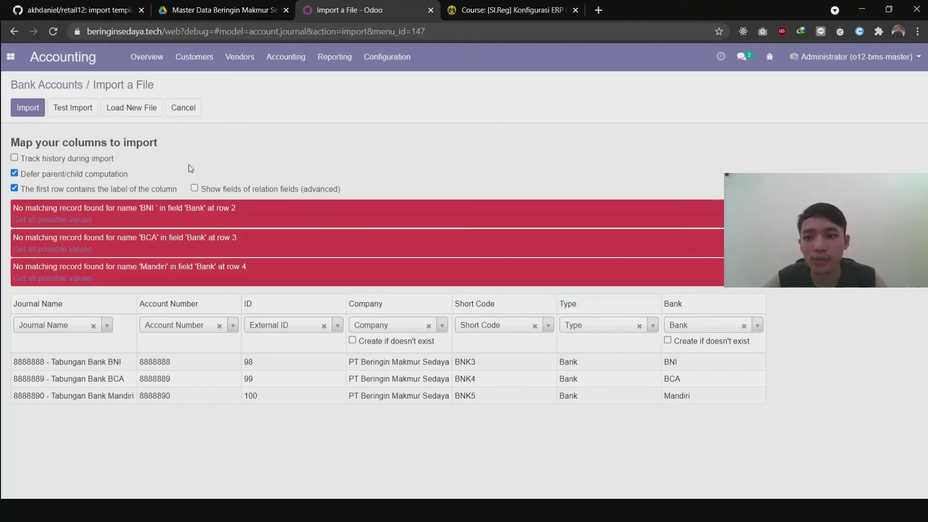
click(719, 344)
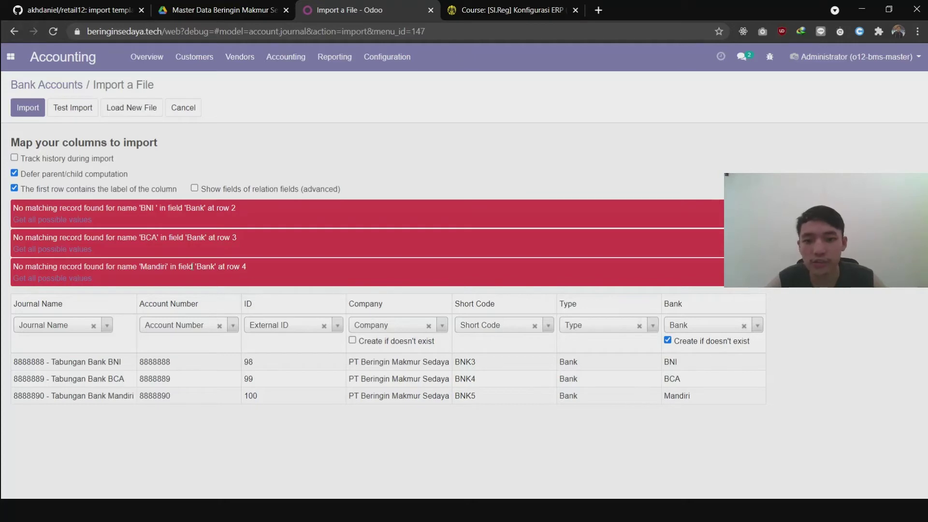
click(68, 108)
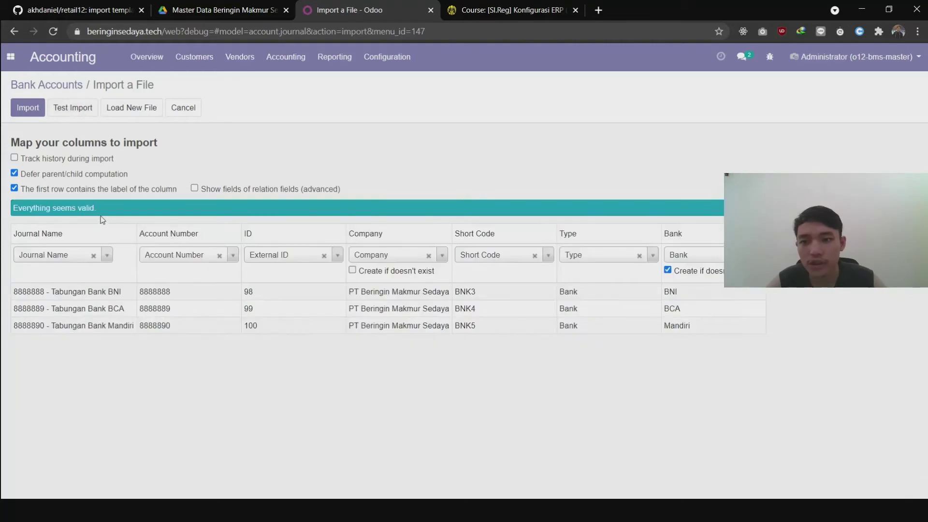
click(27, 108)
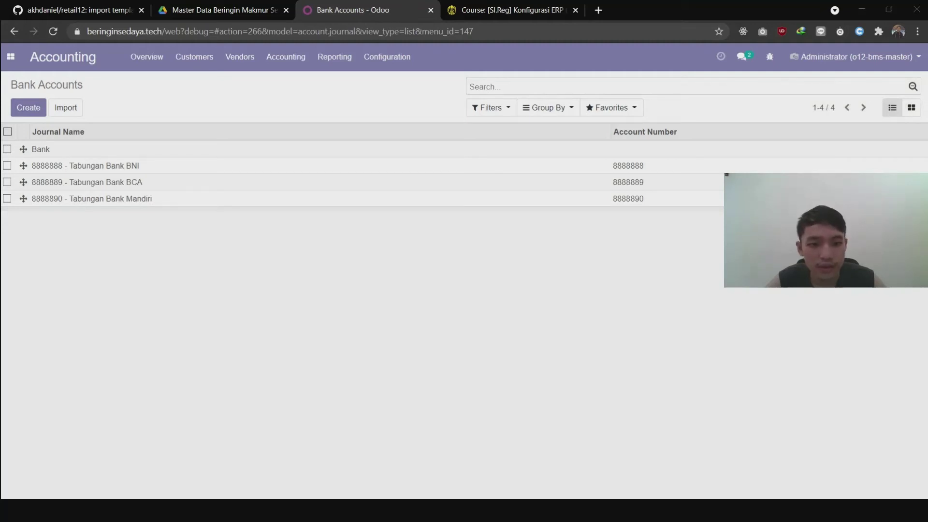
- Check the journal items and the list of configured journals
click(286, 57)
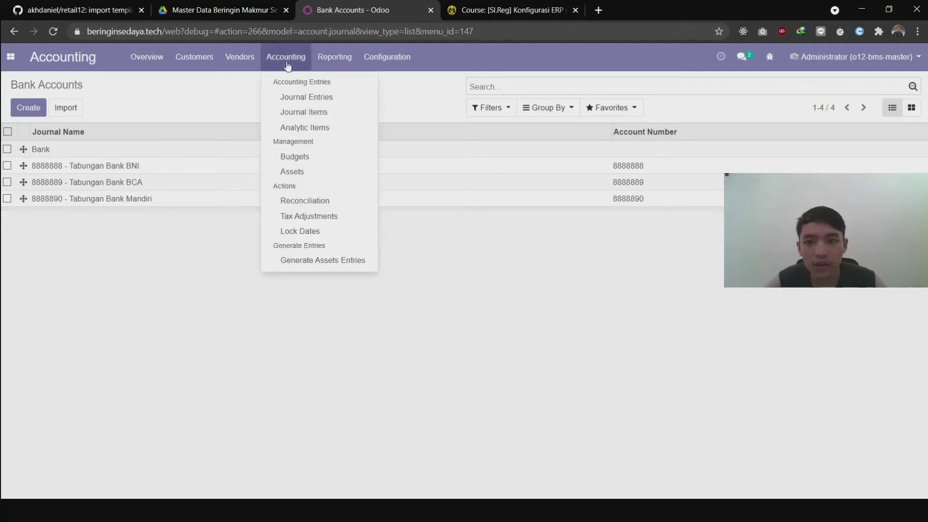
click(313, 113)
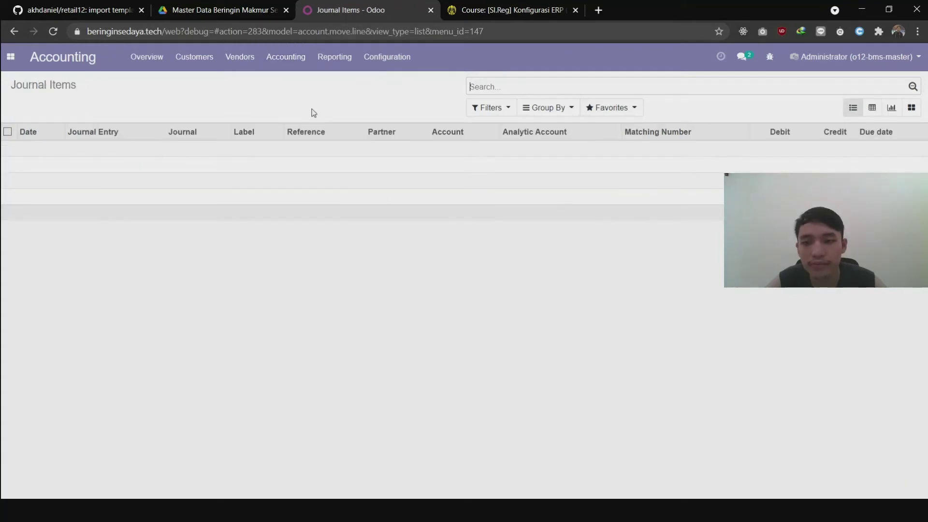
click(377, 62)
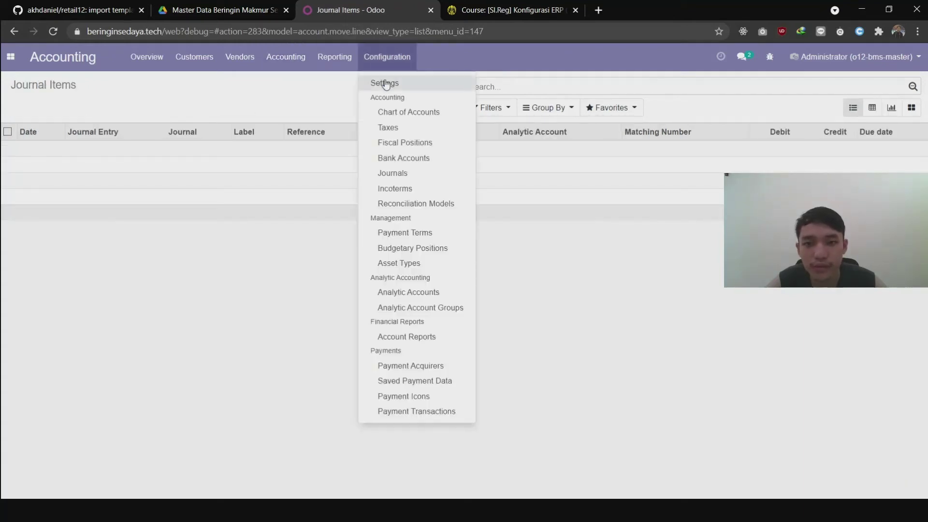
click(430, 174)
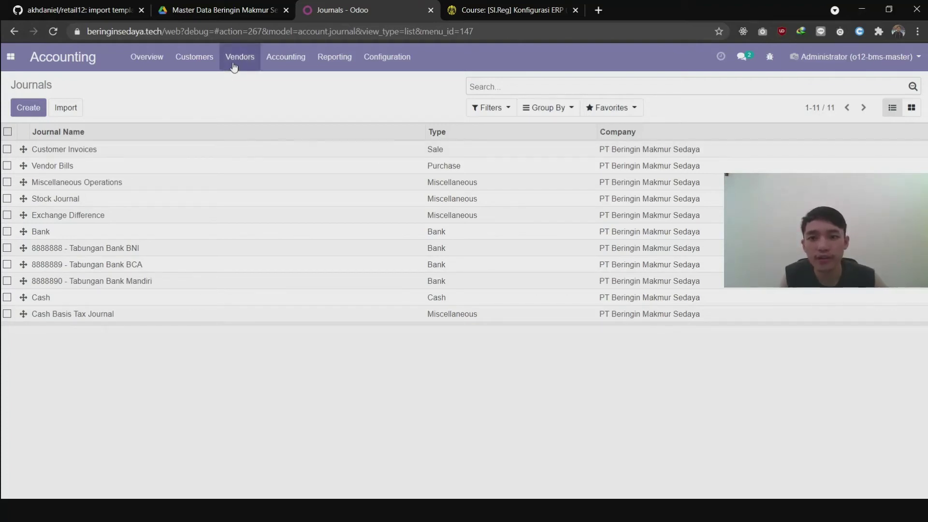
- Load the customer data file into the customers import and review its column mapping
click(198, 58)
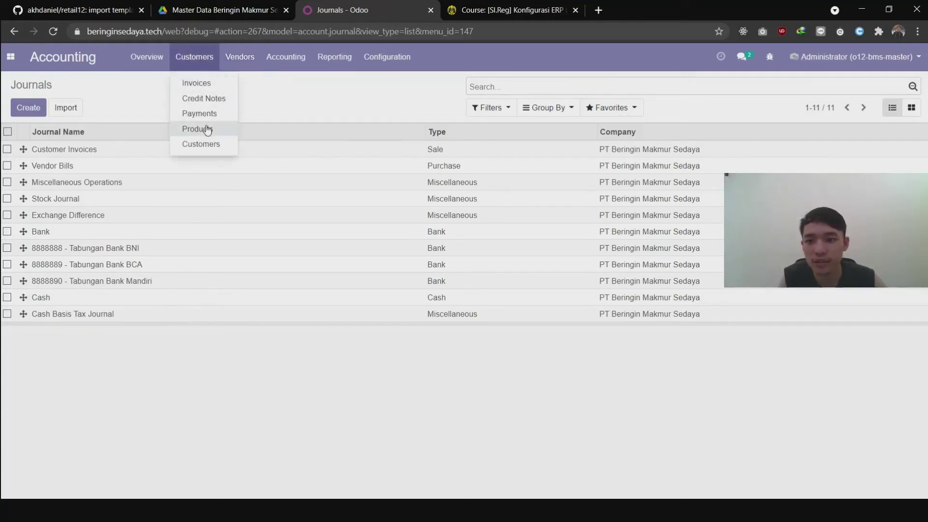
click(205, 144)
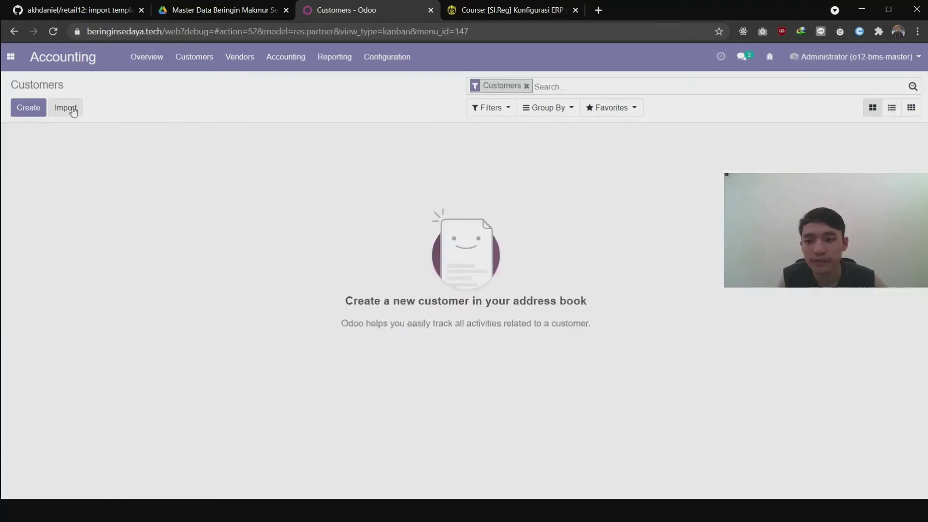
click(71, 107)
click(38, 109)
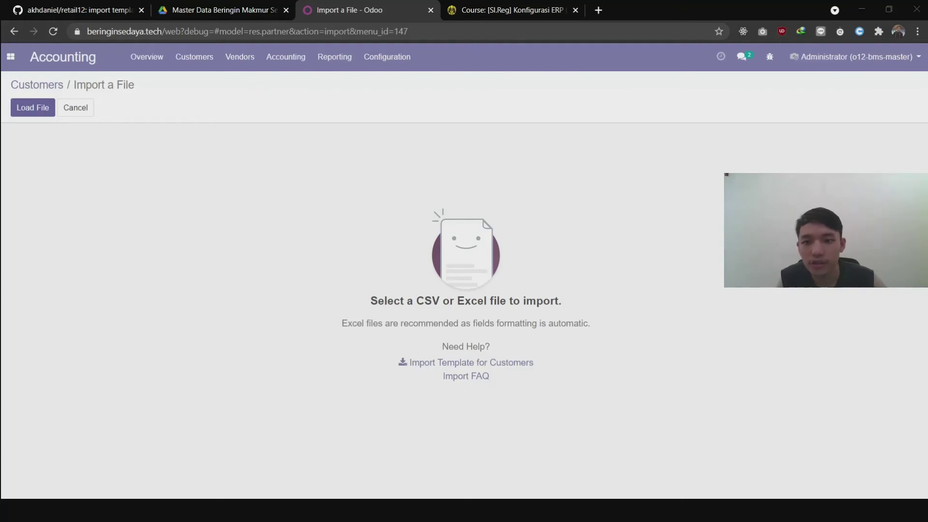
double_click(169, 212)
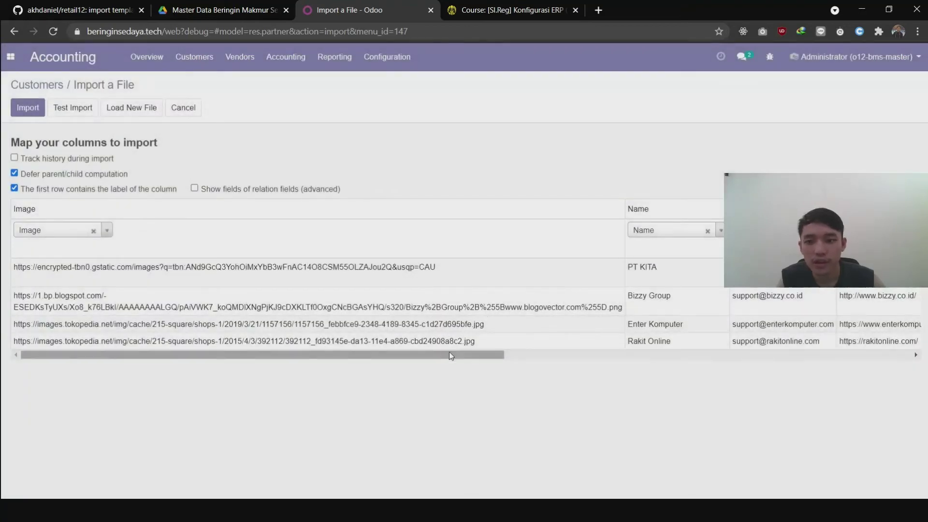
drag(450, 354, 871, 341)
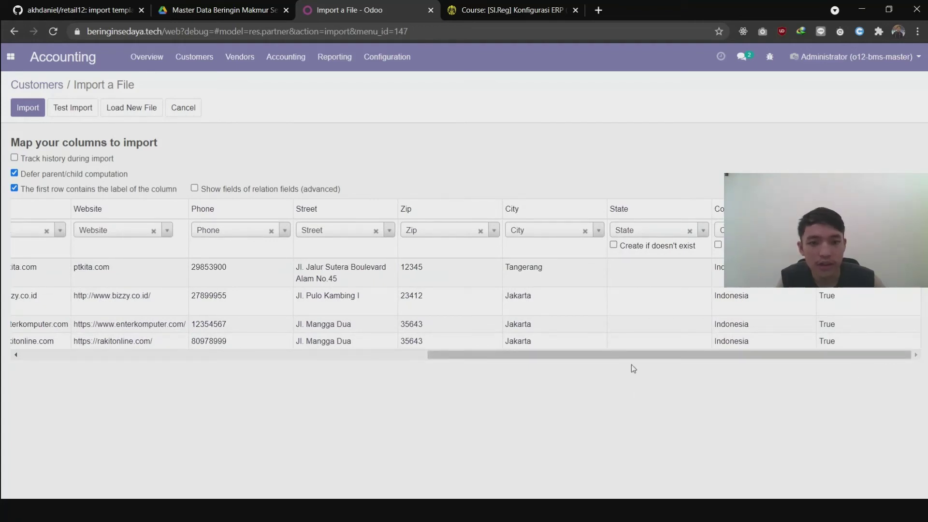
- Test the customer data file and import the customers
drag(593, 354, 280, 354)
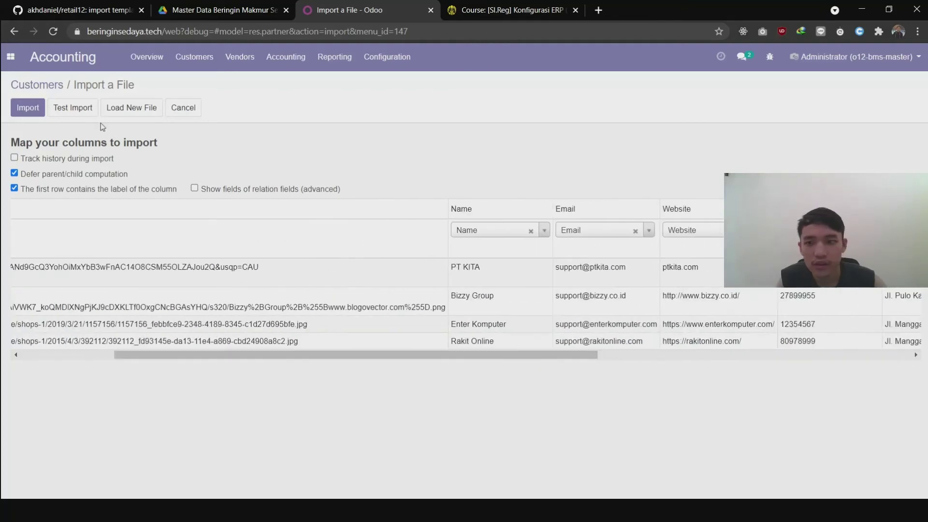
click(71, 115)
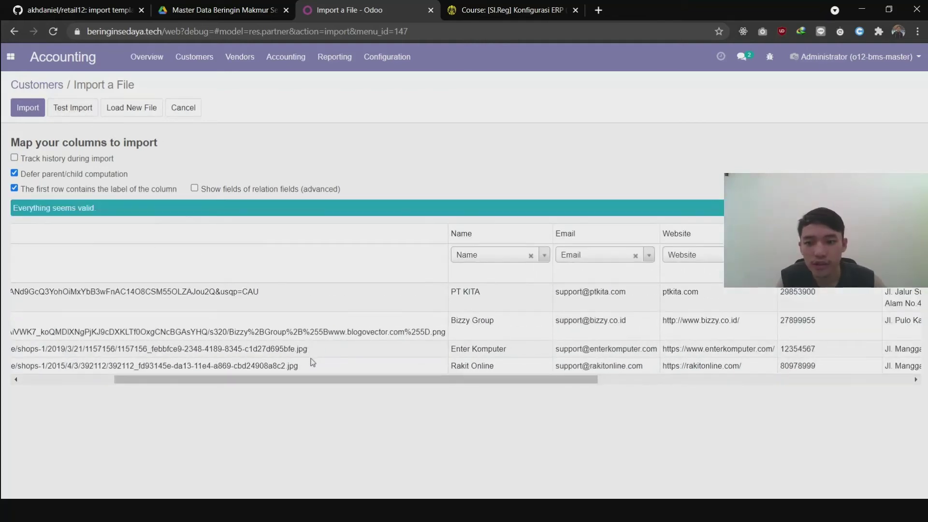
drag(314, 377, 354, 384)
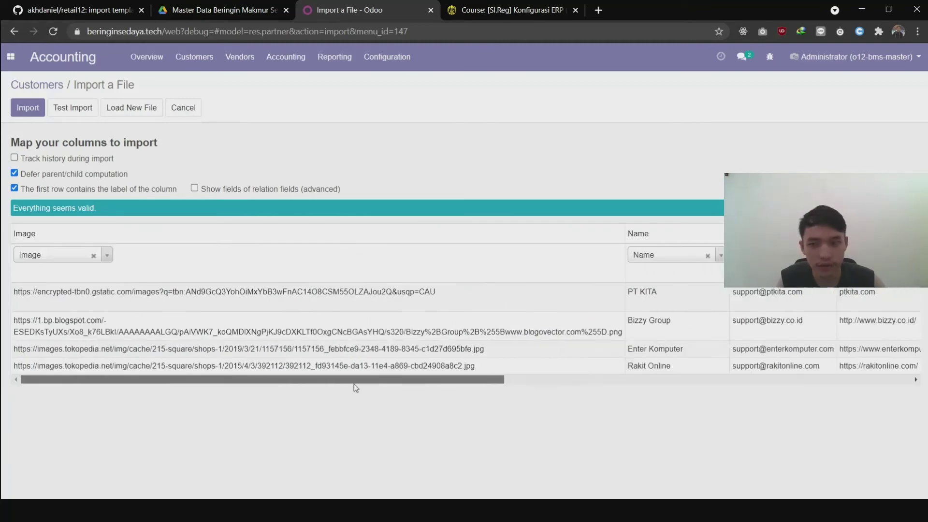
click(28, 108)
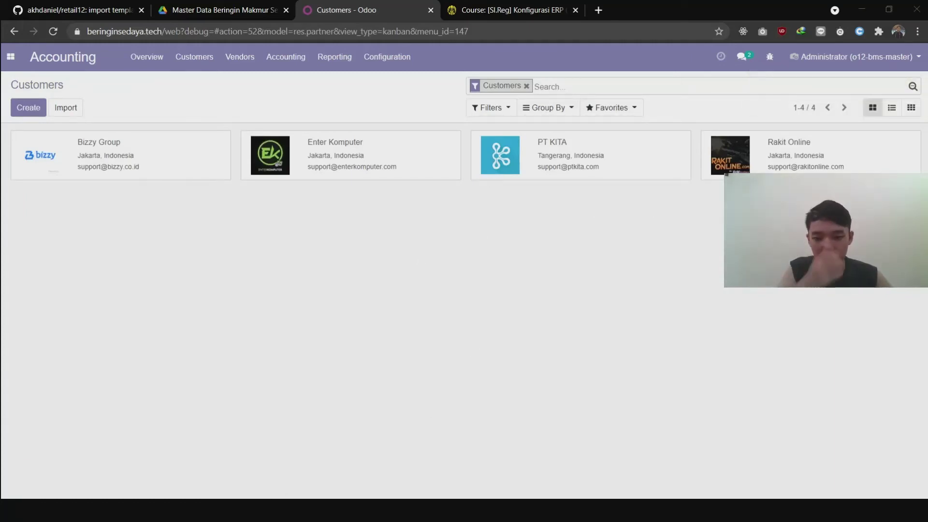
- Load the vendor data file into the vendors import
click(240, 57)
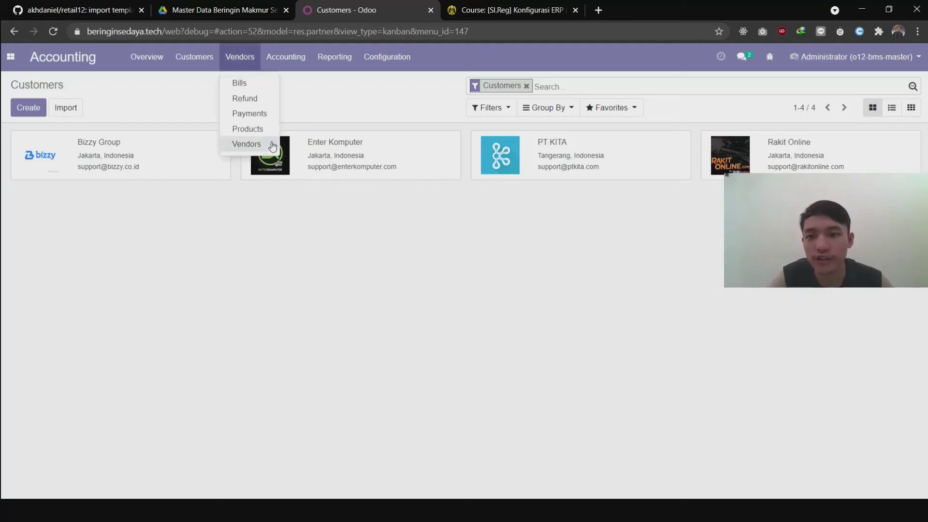
click(247, 145)
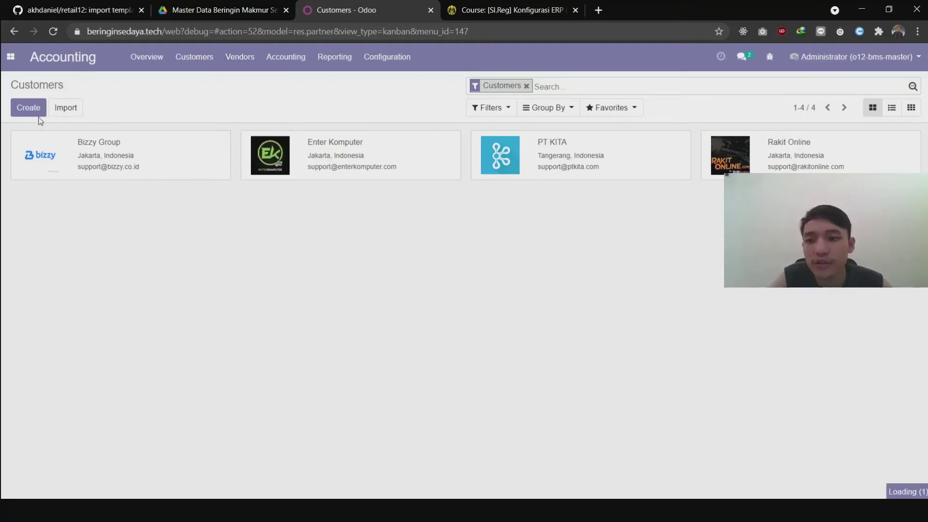
click(66, 107)
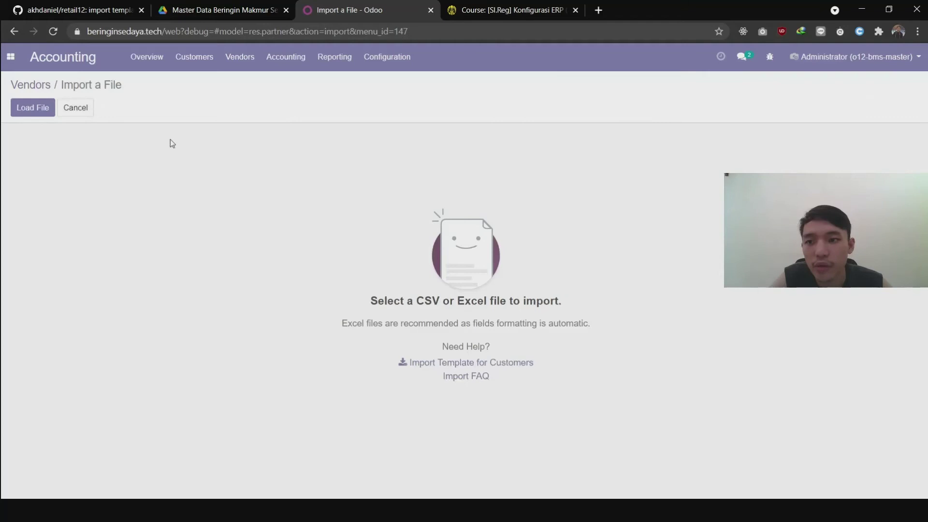
click(29, 108)
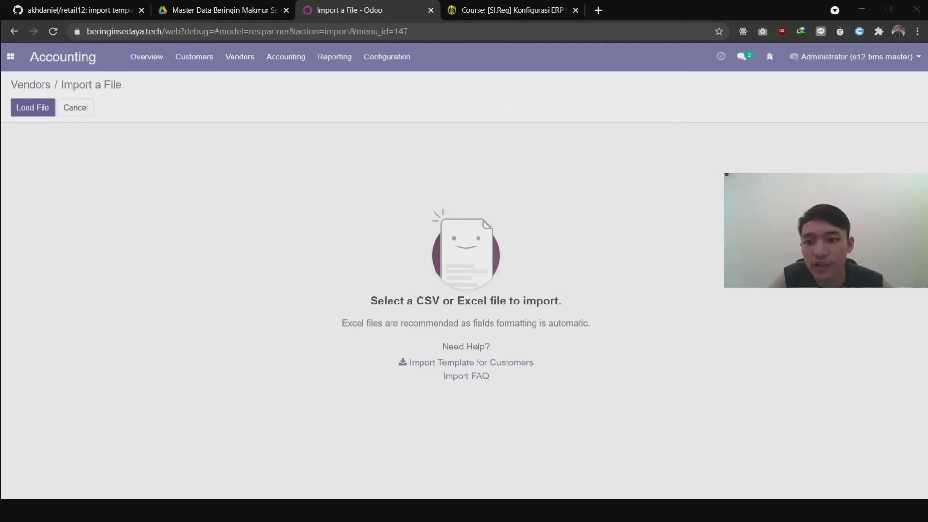
key(Return)
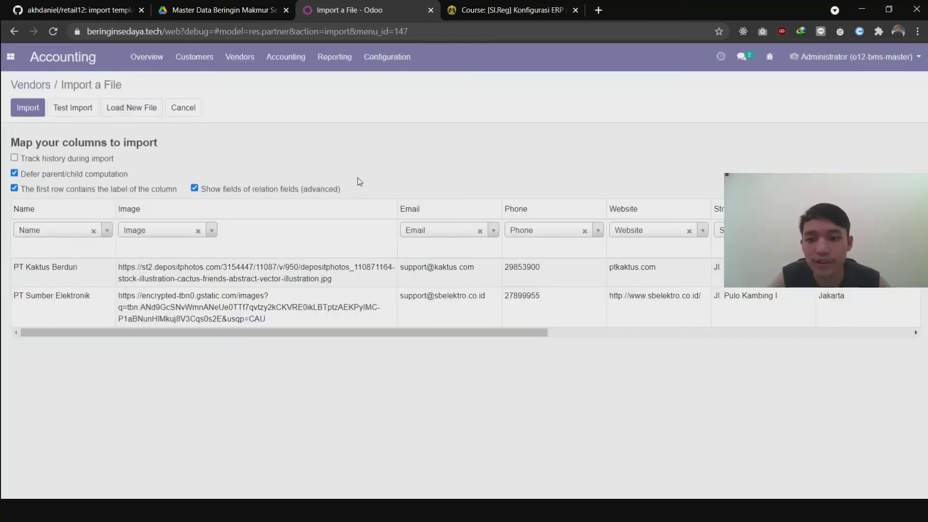
- Review the vendor file's column mapping, test it and import the vendors
drag(537, 332, 295, 312)
click(73, 109)
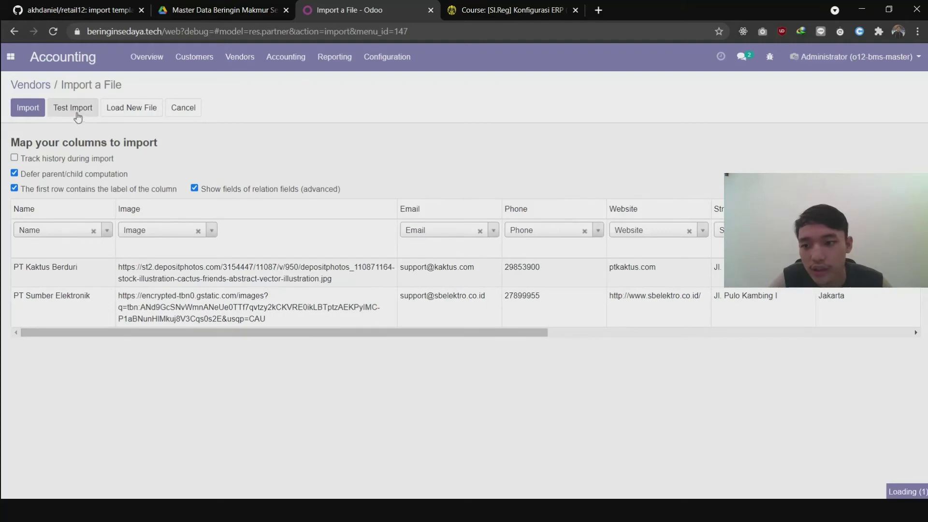
click(24, 107)
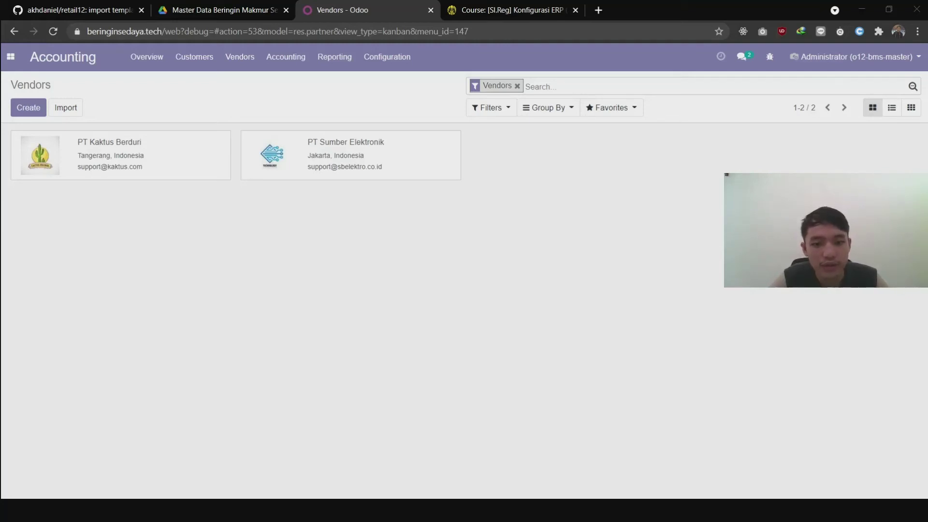
click(369, 428)
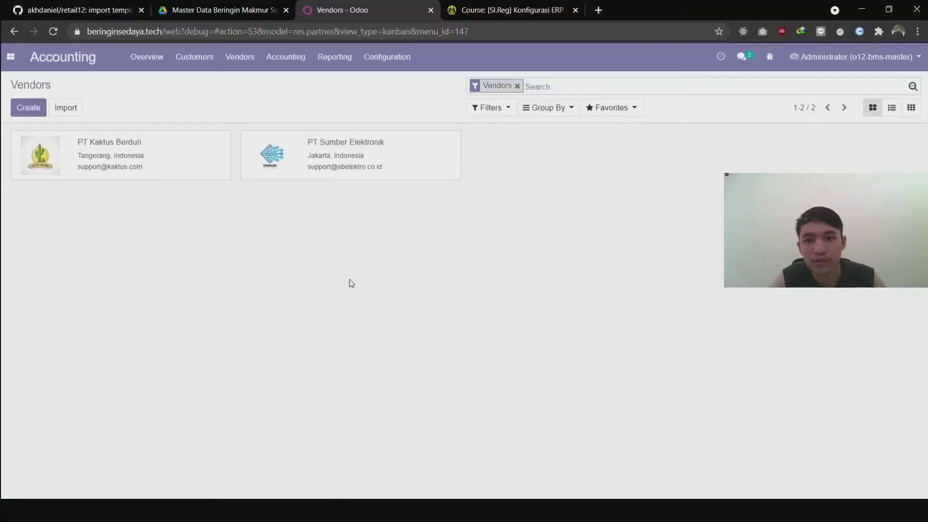
click(373, 510)
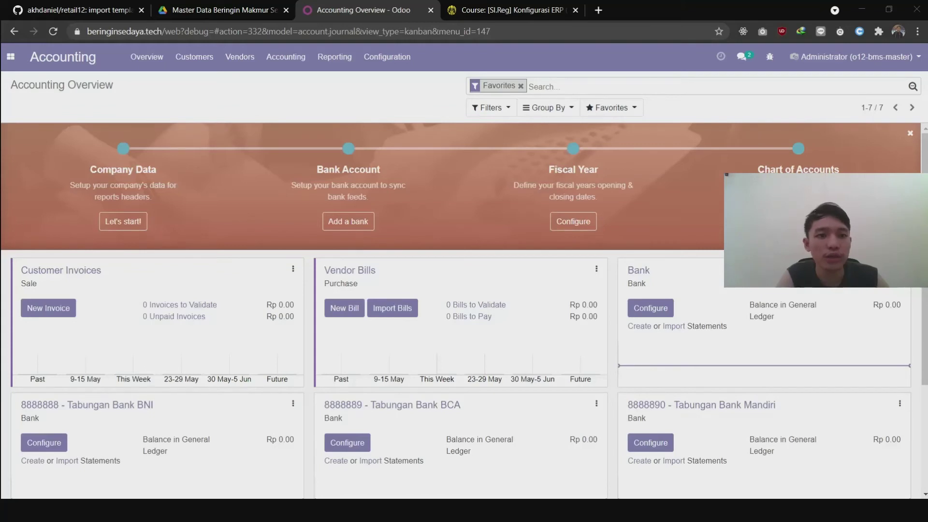
click(861, 9)
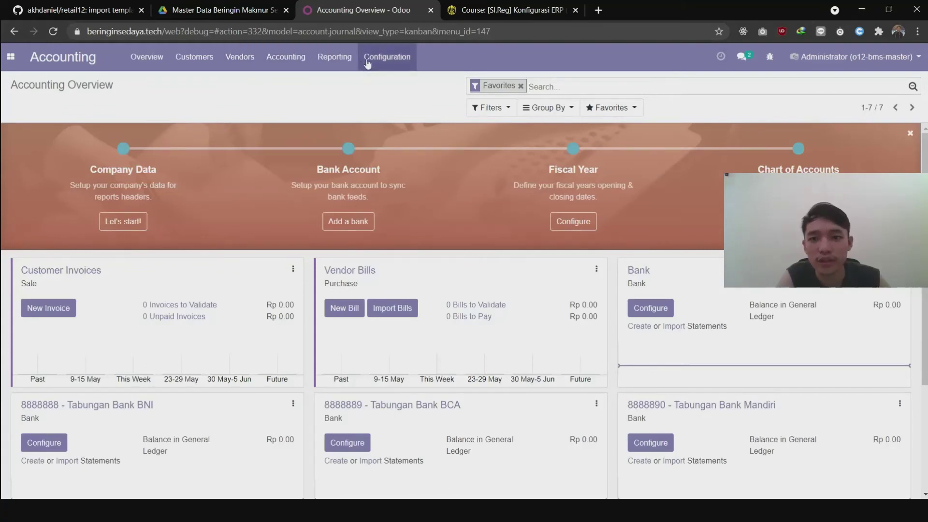
- Load the beginning balance file into the journal entries import, test it and import it
click(304, 61)
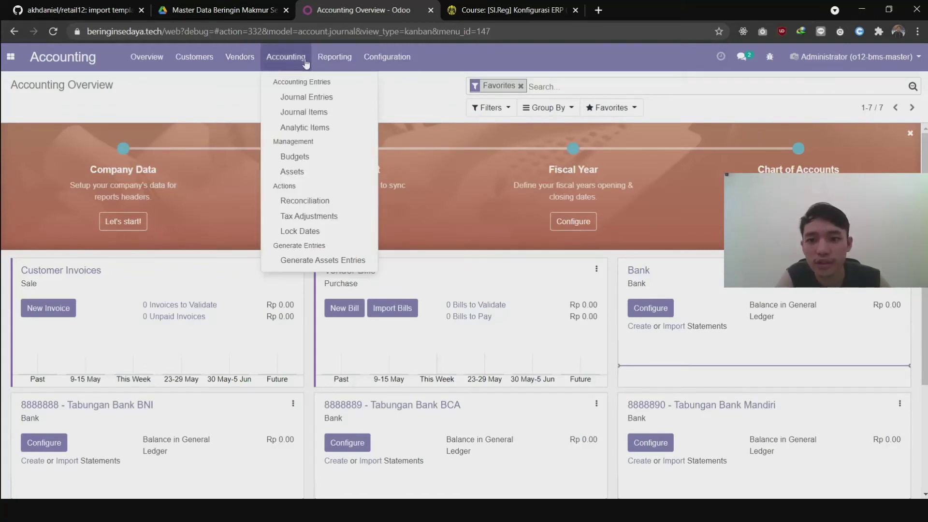
click(316, 99)
click(57, 108)
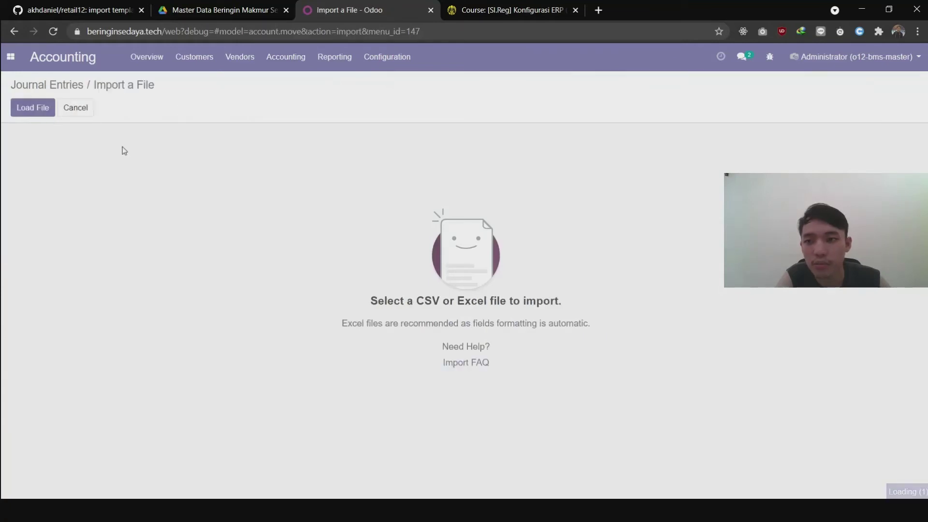
click(34, 109)
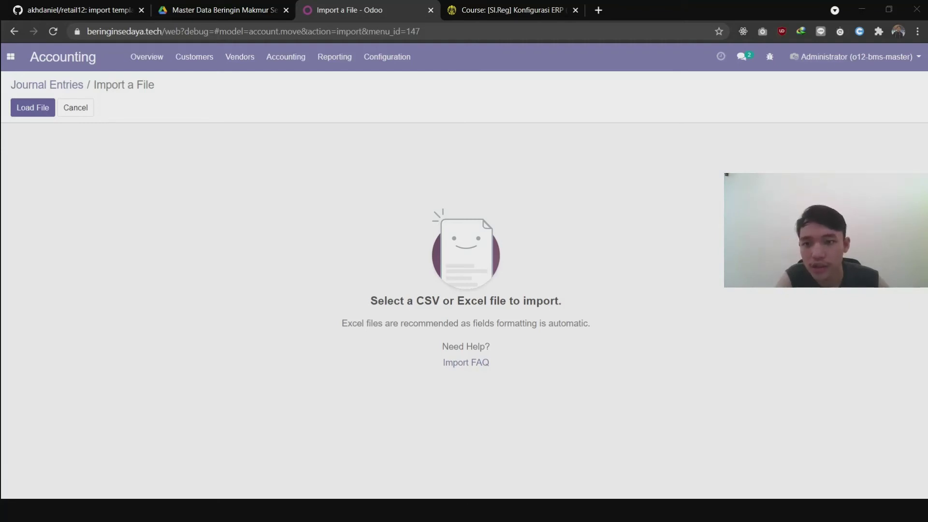
double_click(222, 223)
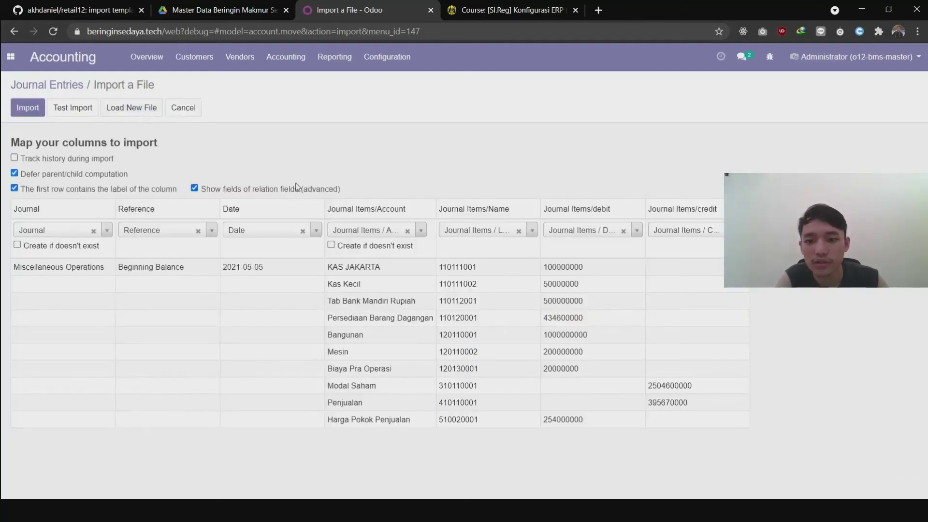
click(80, 113)
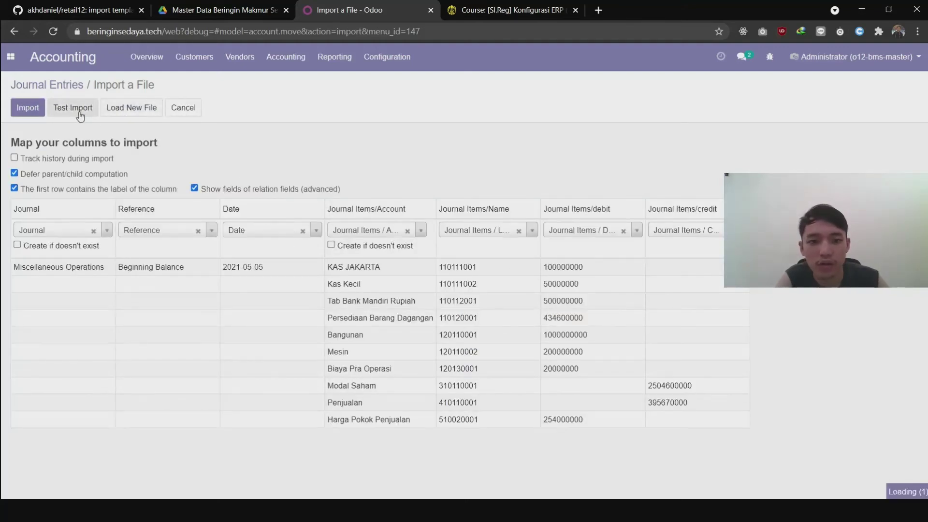
click(30, 110)
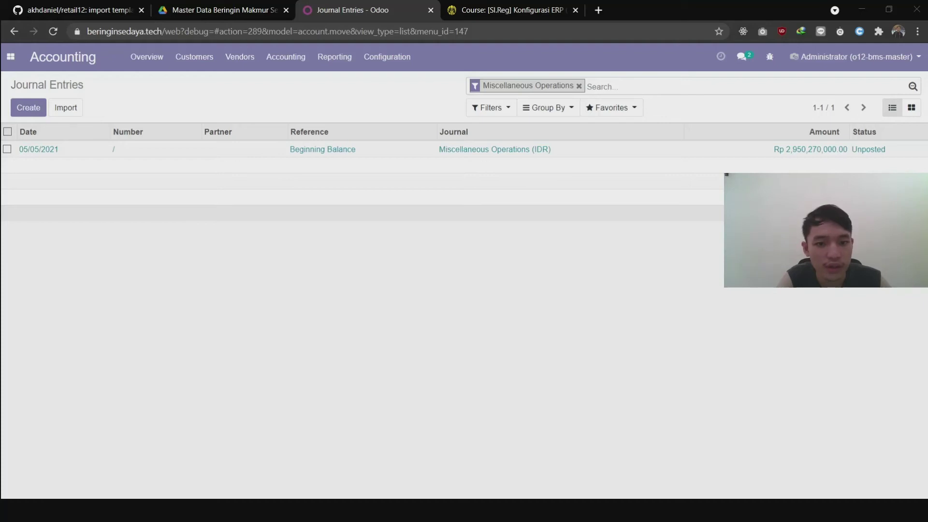
- Review the imported Beginning Balance journal entry of Miscellaneous Operations and post it
click(353, 151)
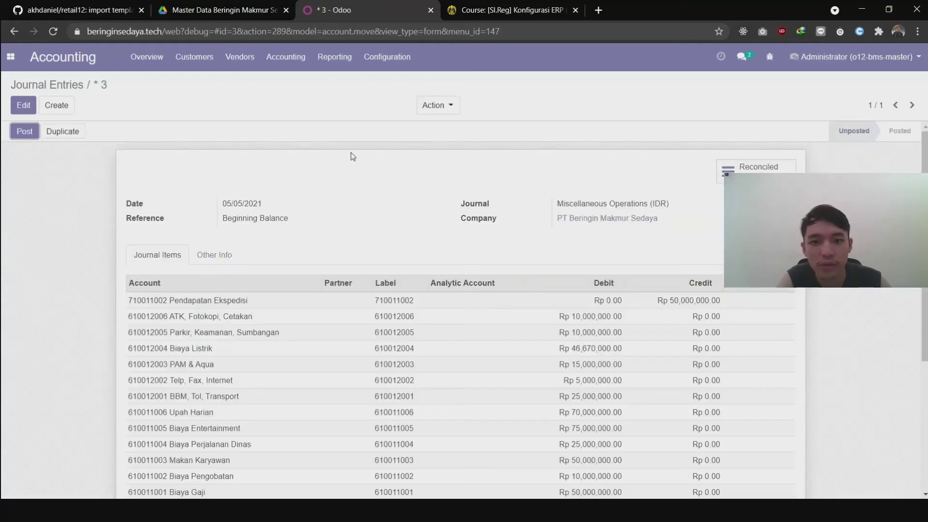
click(56, 86)
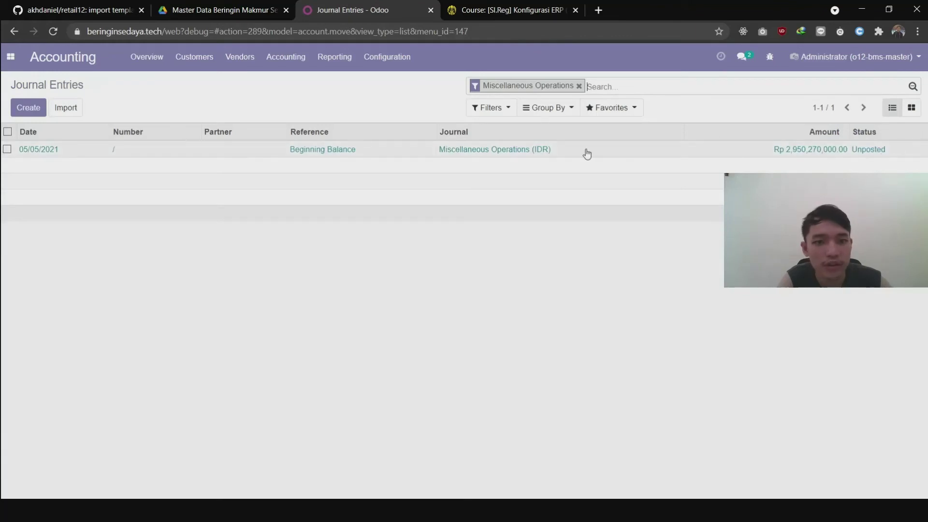
click(556, 153)
click(25, 132)
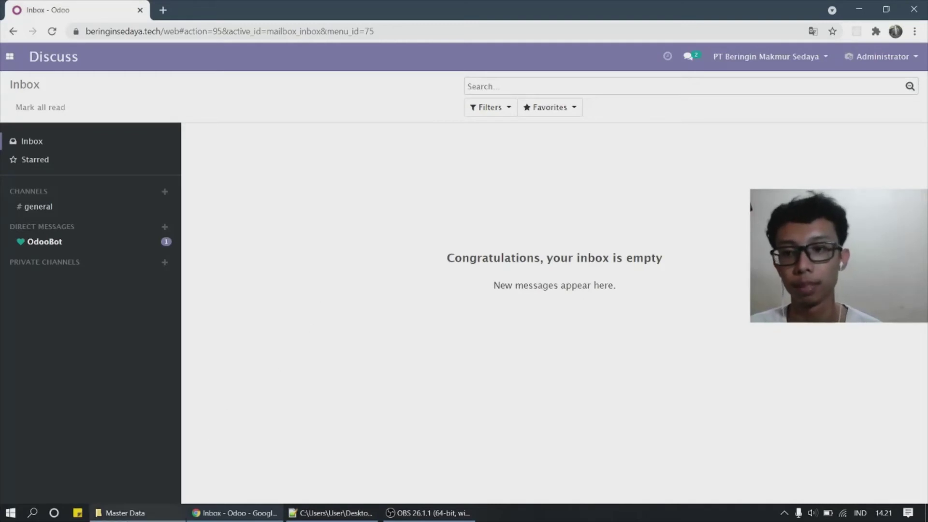
- Switch to the Master Data folder and go through the prepared files for product categories, units of measure, products, price list, warehouse stock and users
click(125, 513)
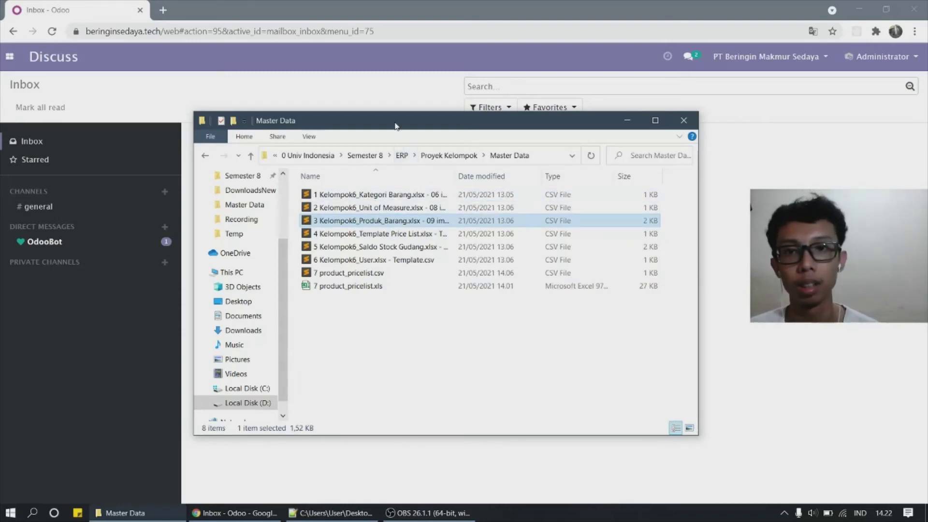
drag(395, 125, 385, 78)
click(409, 146)
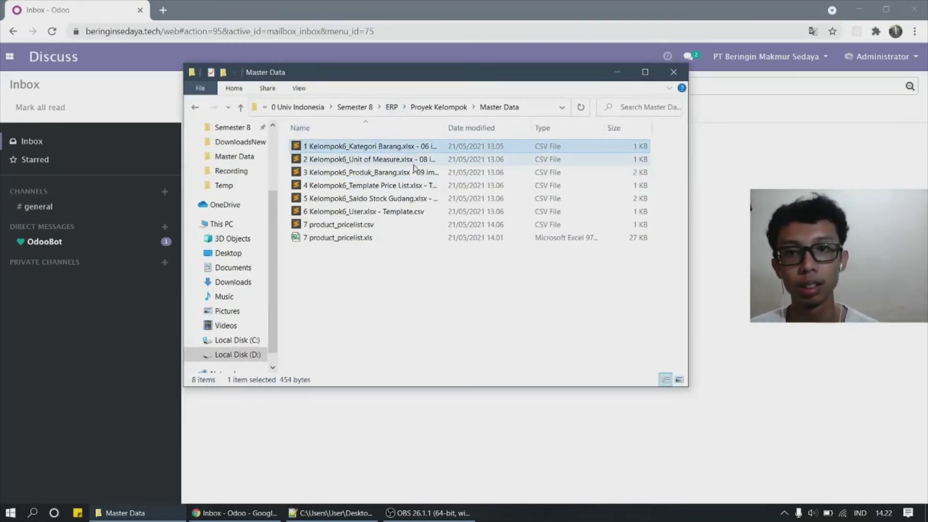
click(401, 161)
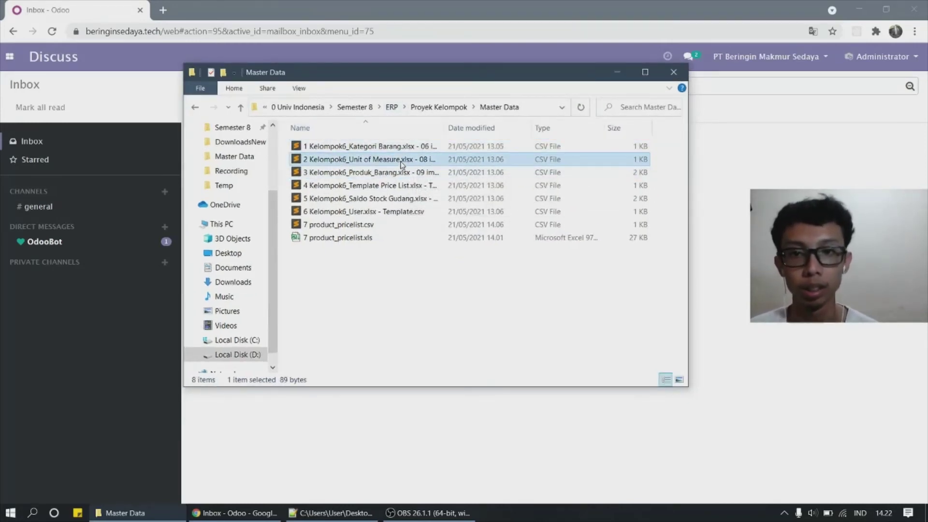
click(394, 173)
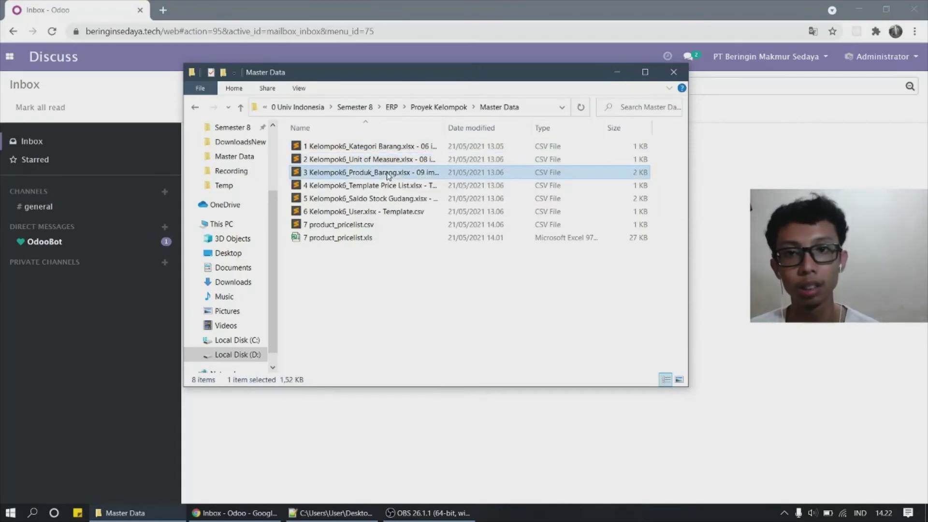
click(387, 199)
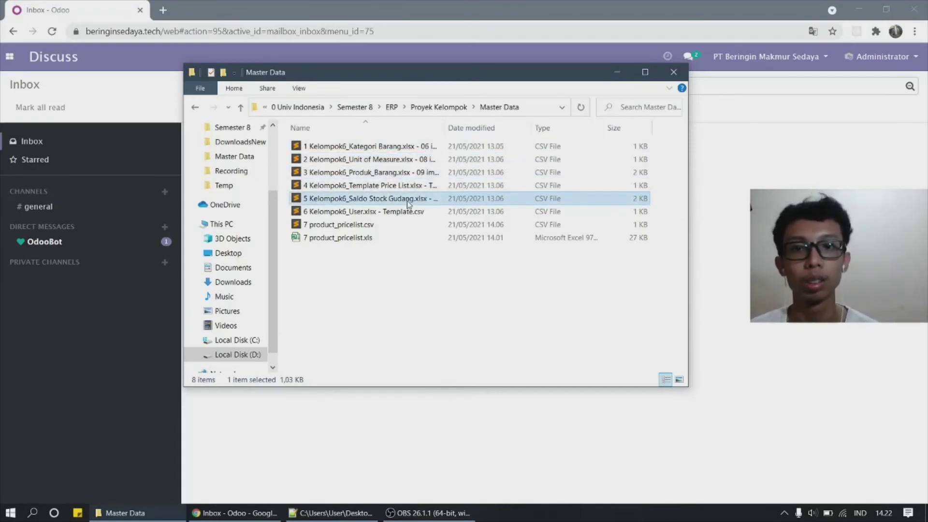
click(411, 212)
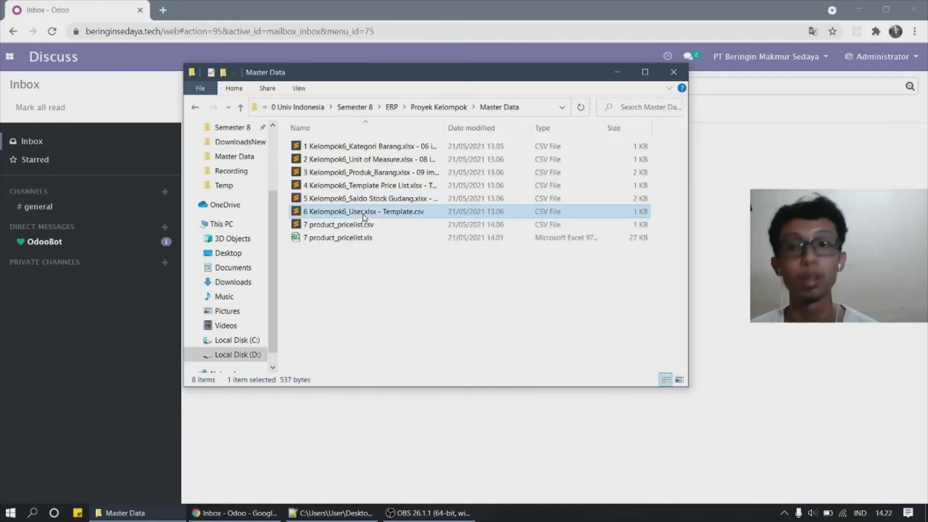
click(368, 148)
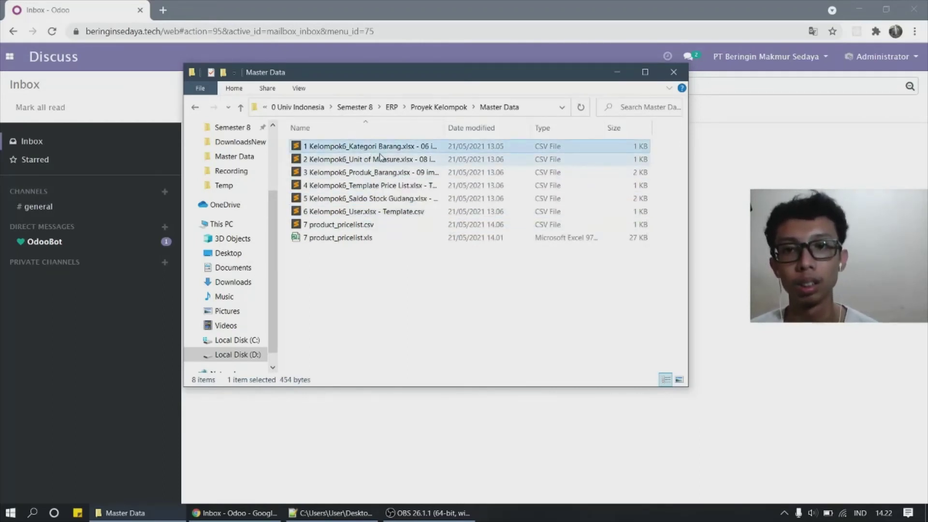
drag(365, 72, 382, 93)
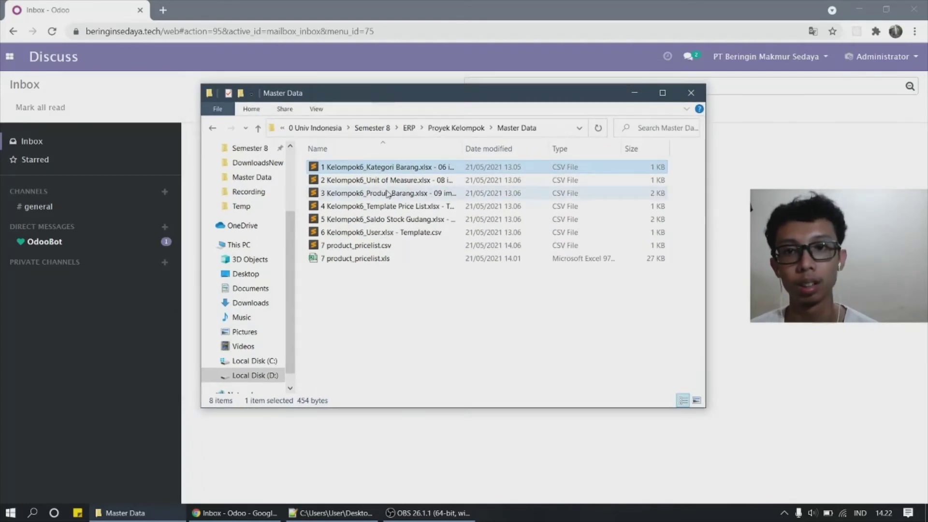
click(193, 106)
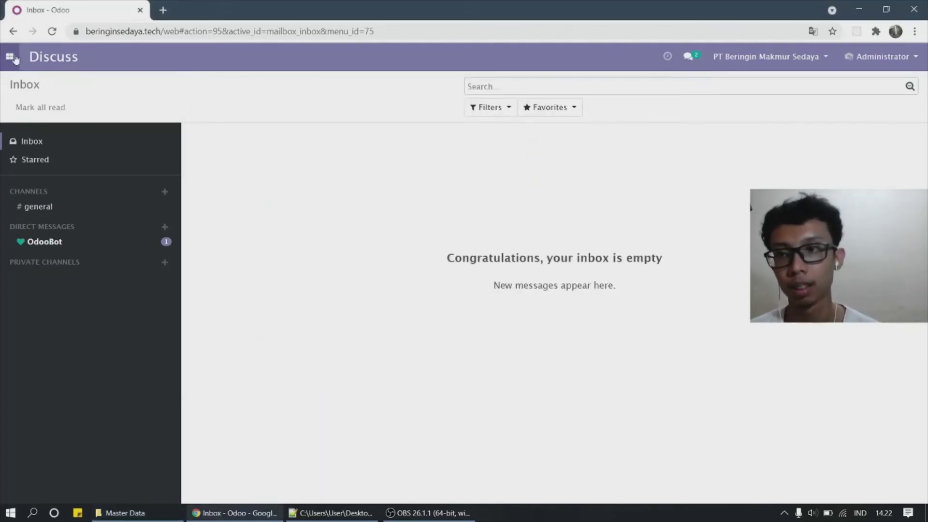
- Open the product categories import in Inventory and load the file "1 Kelompok6_Kategori Barang" from the Master Data folder
click(11, 57)
click(35, 130)
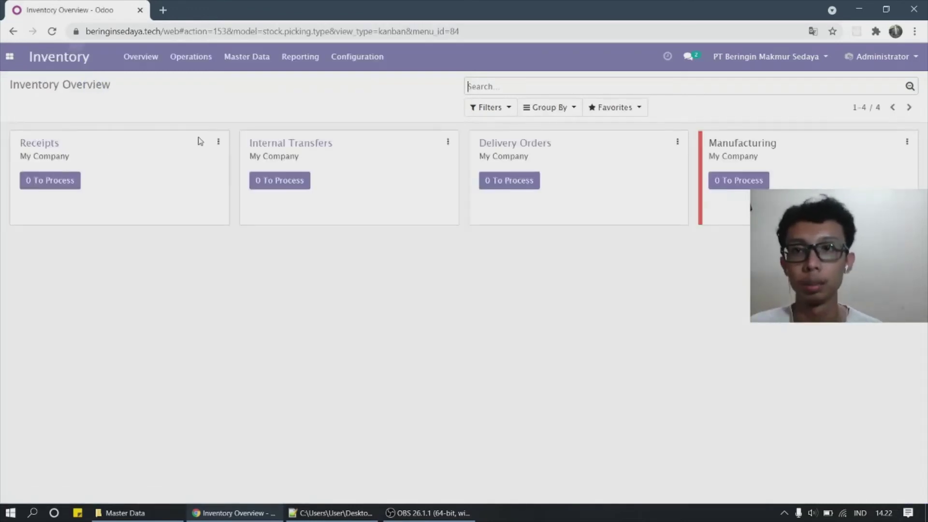
click(350, 64)
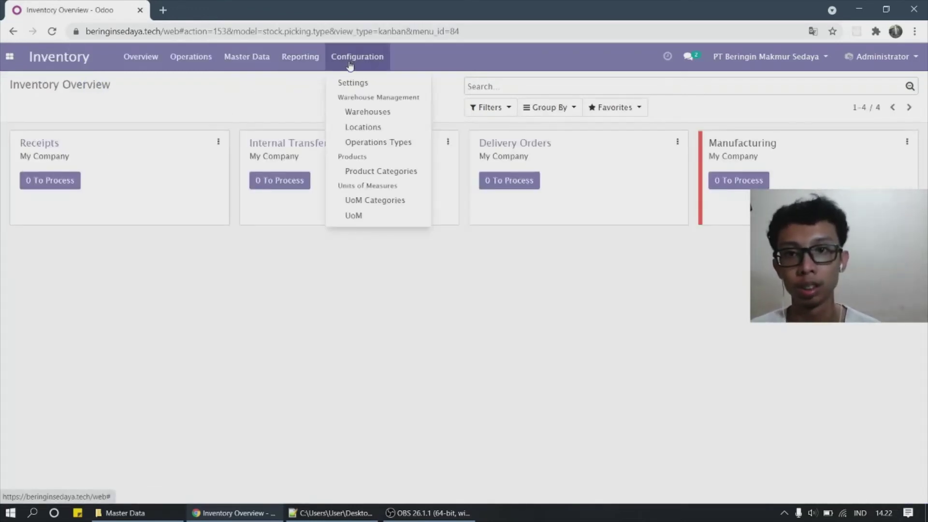
click(421, 173)
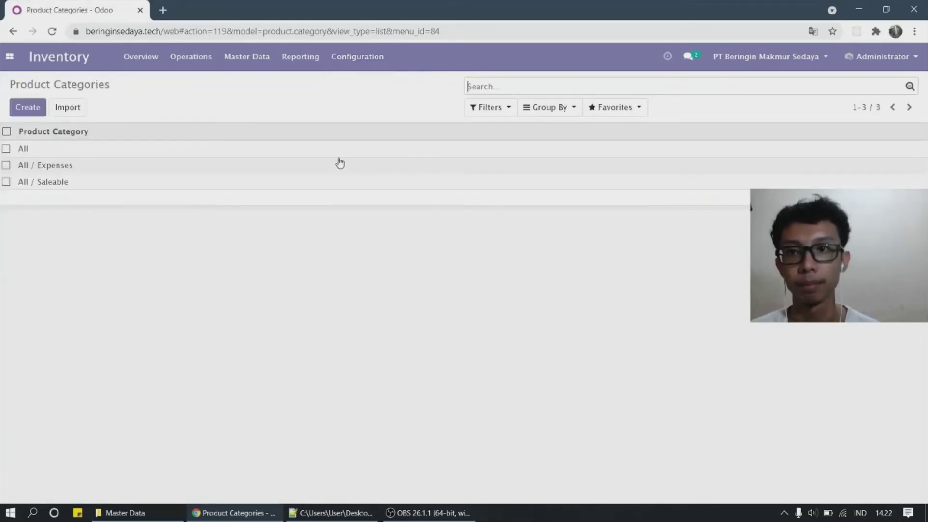
click(85, 111)
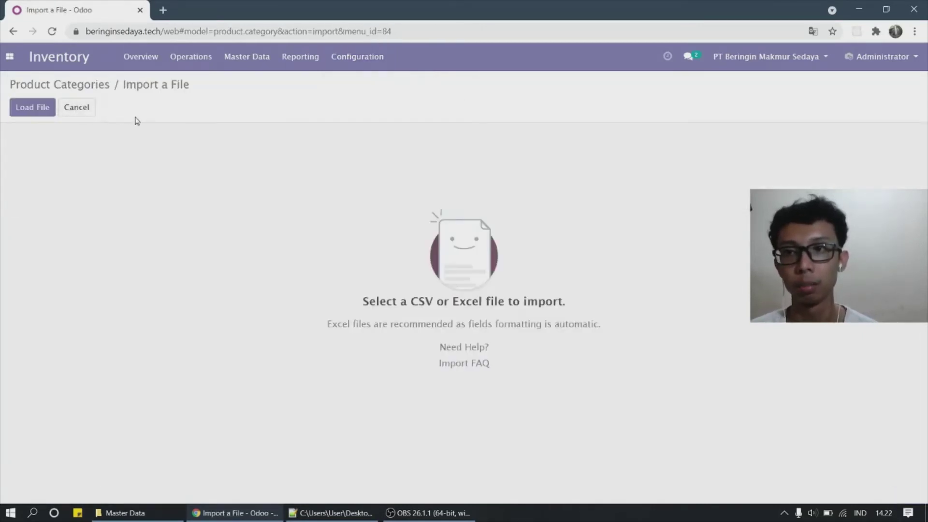
click(24, 103)
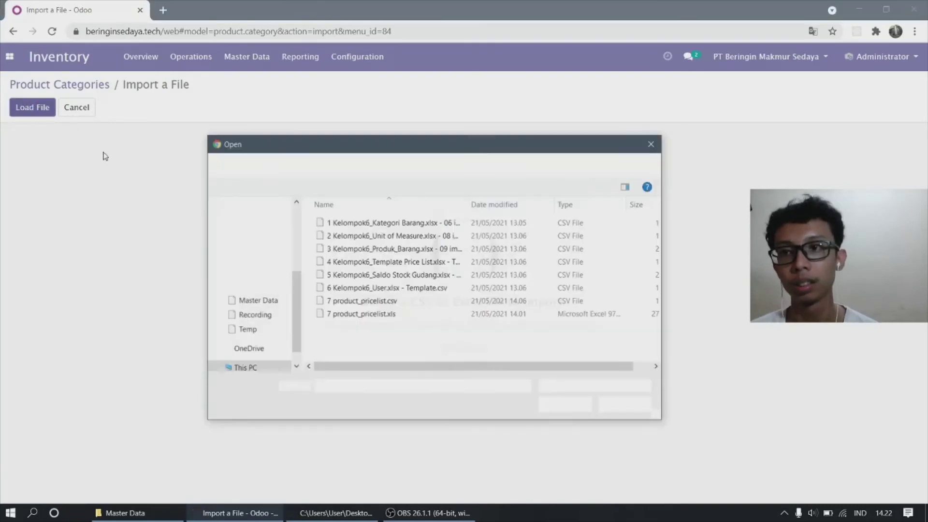
drag(306, 152, 277, 129)
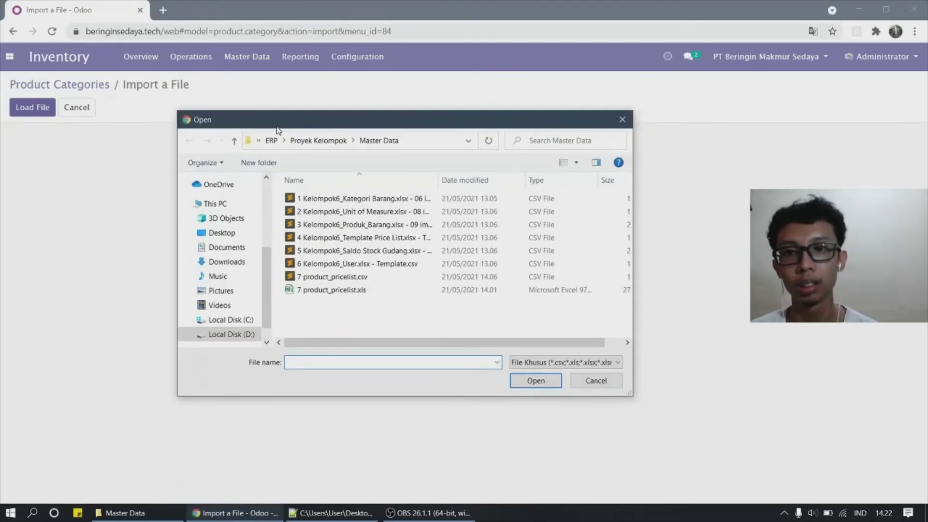
double_click(371, 202)
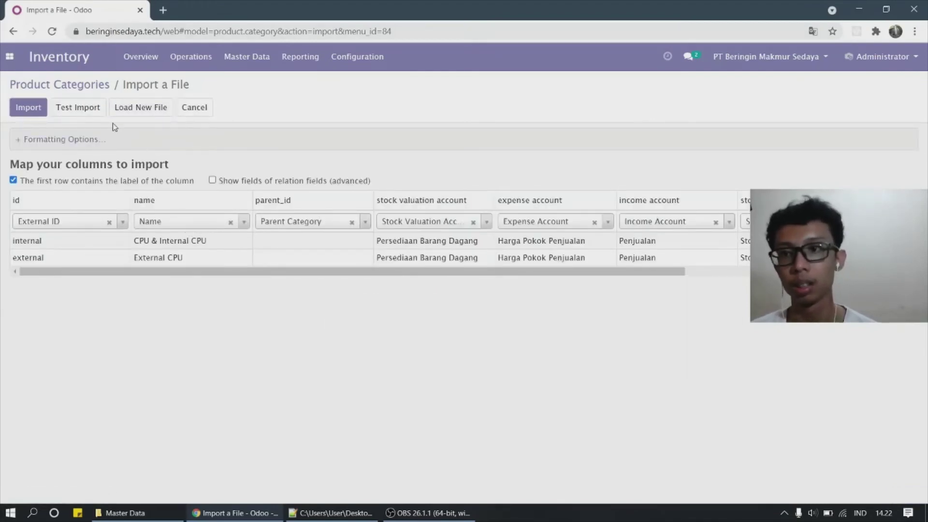
- Test the product category file, review its column mapping and import the categories
click(78, 108)
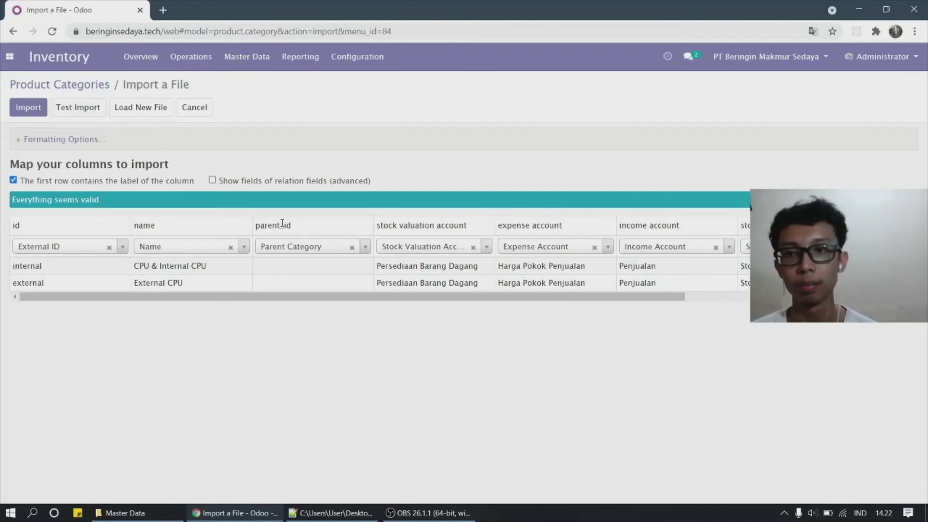
scroll(282, 221, right, 1)
scroll(87, 222, left, 1)
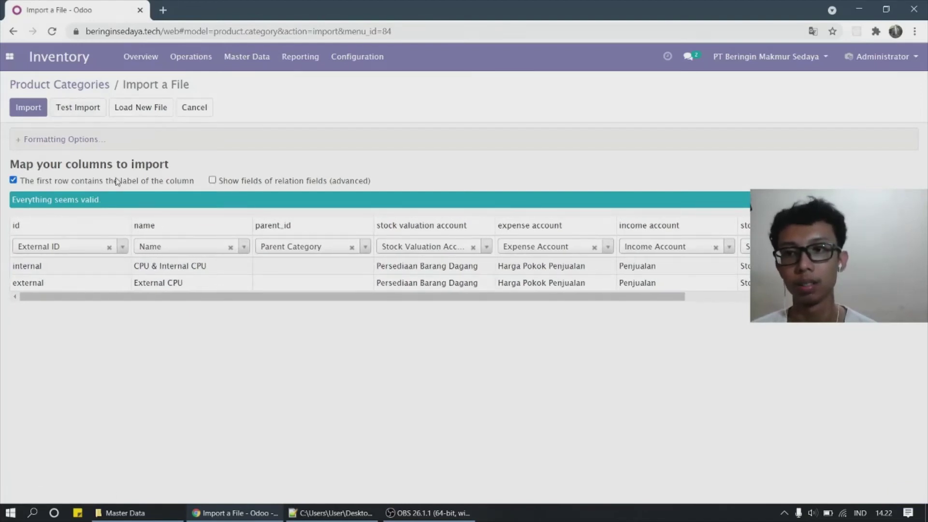
click(28, 107)
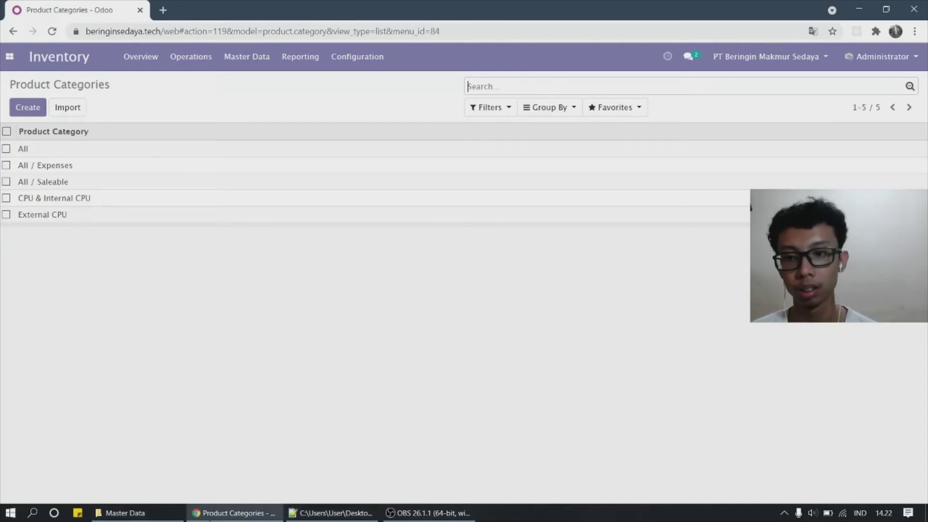
- Check the Master Data folder for the next file and open the units of measure list in Inventory
click(123, 513)
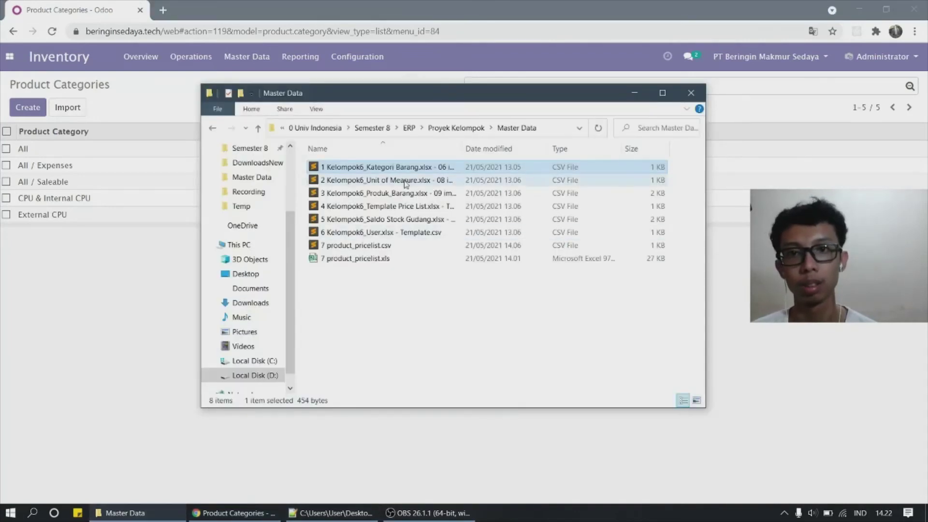
click(172, 259)
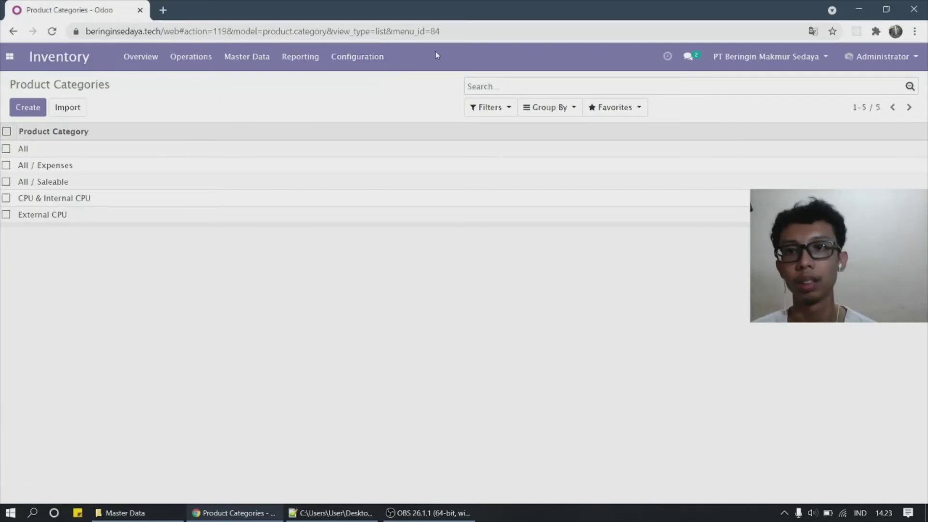
click(363, 58)
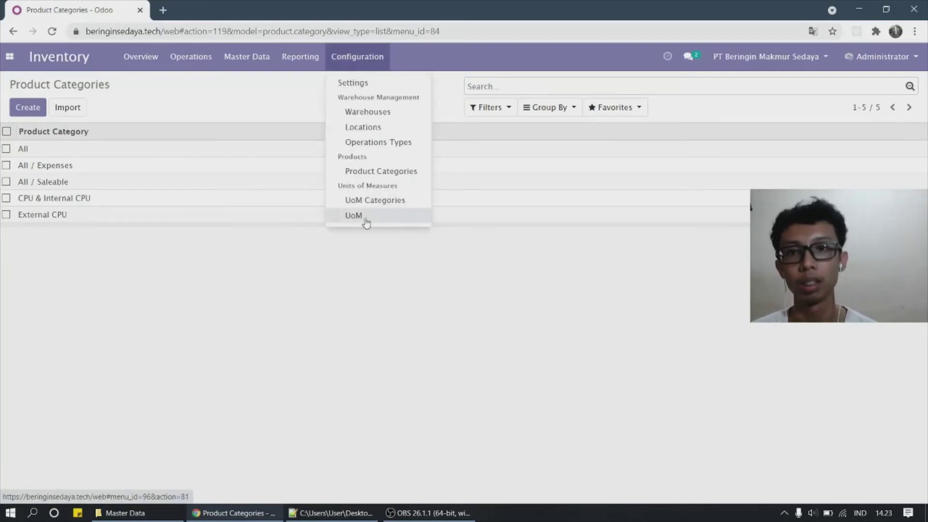
click(389, 221)
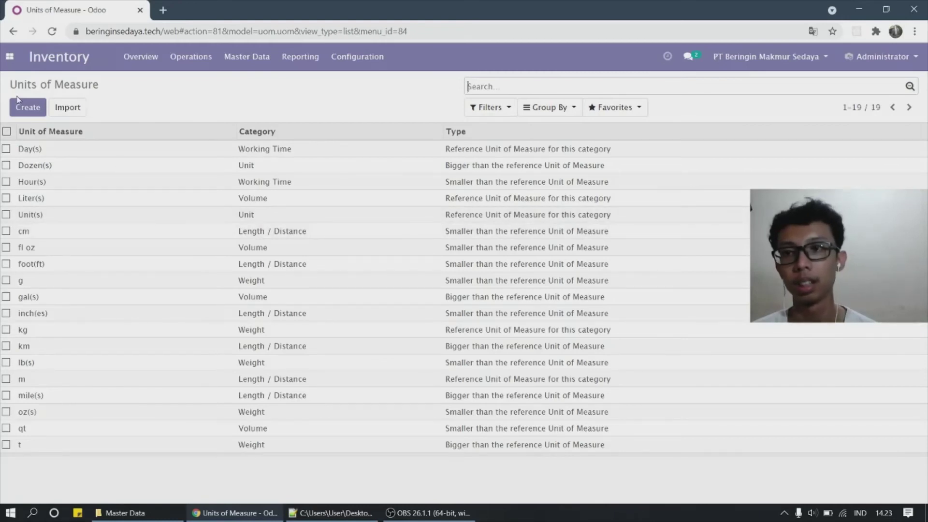
- Load the file "2 Kelompok6_Unit of Measure" into the units of measure import, test it and import it
click(66, 107)
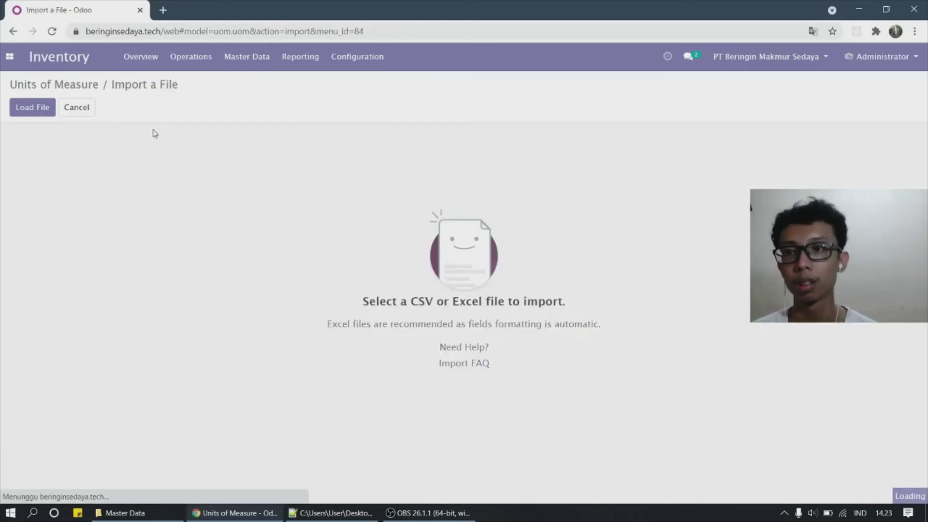
click(34, 105)
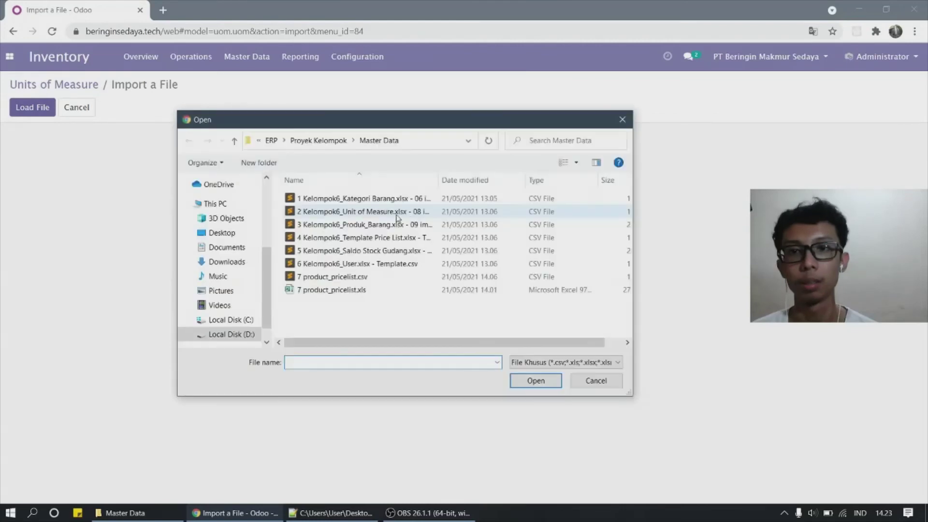
double_click(422, 216)
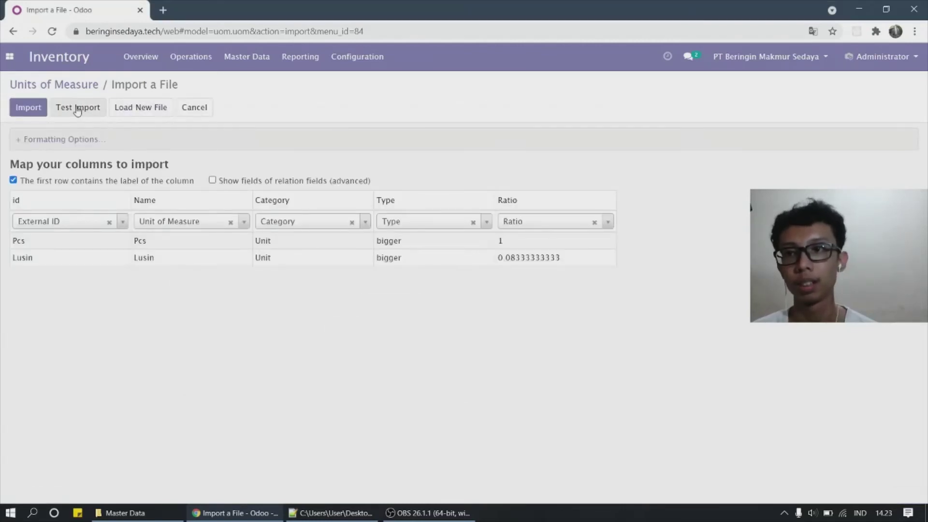
click(79, 111)
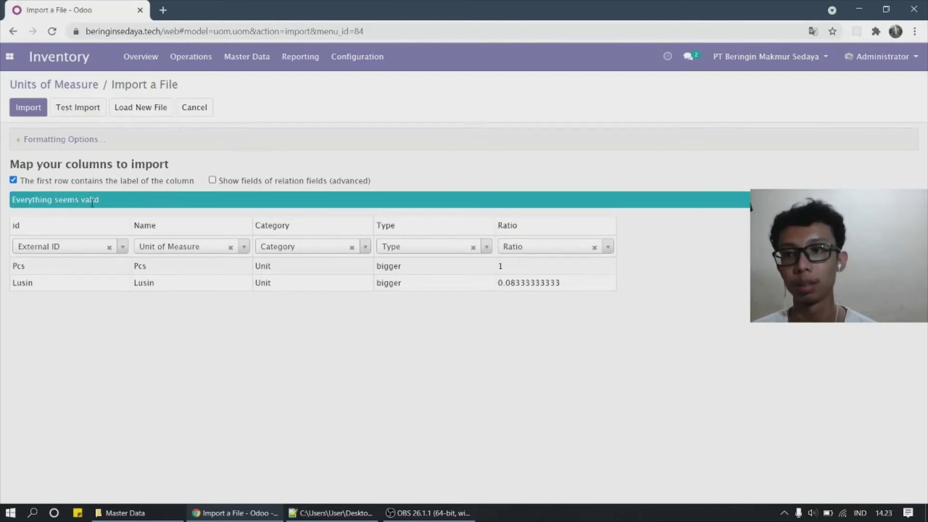
click(25, 114)
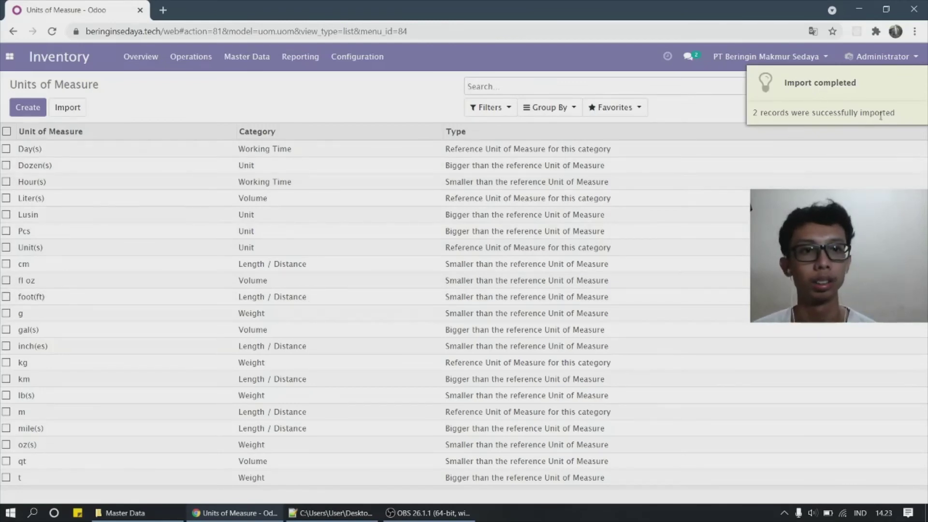
- Pick out the product file in the Master Data folder and load "3 Kelompok6_Produk_Barang" into the Inventory products import
key(alt+Tab)
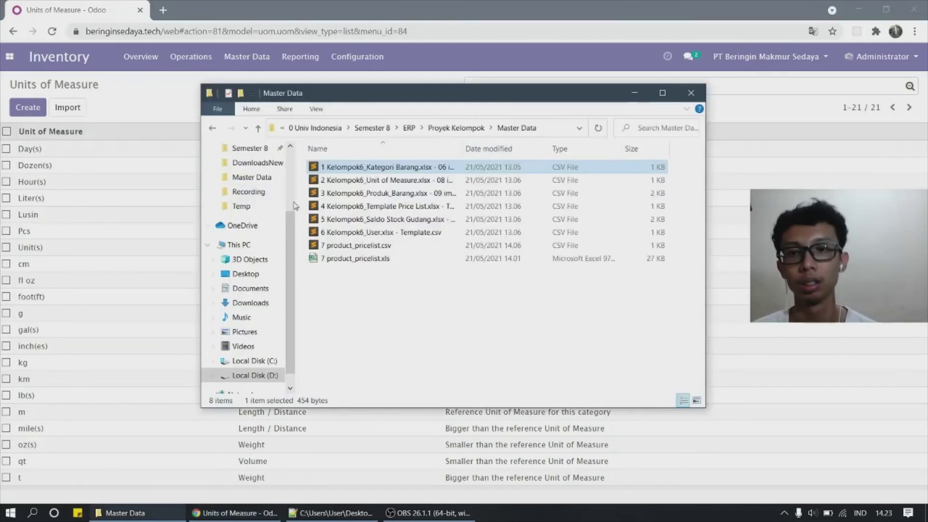
click(392, 195)
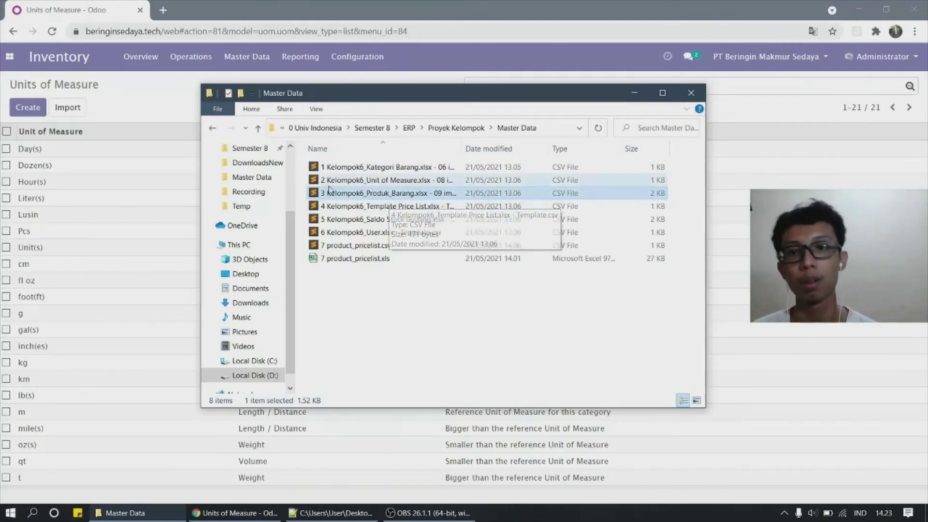
click(160, 102)
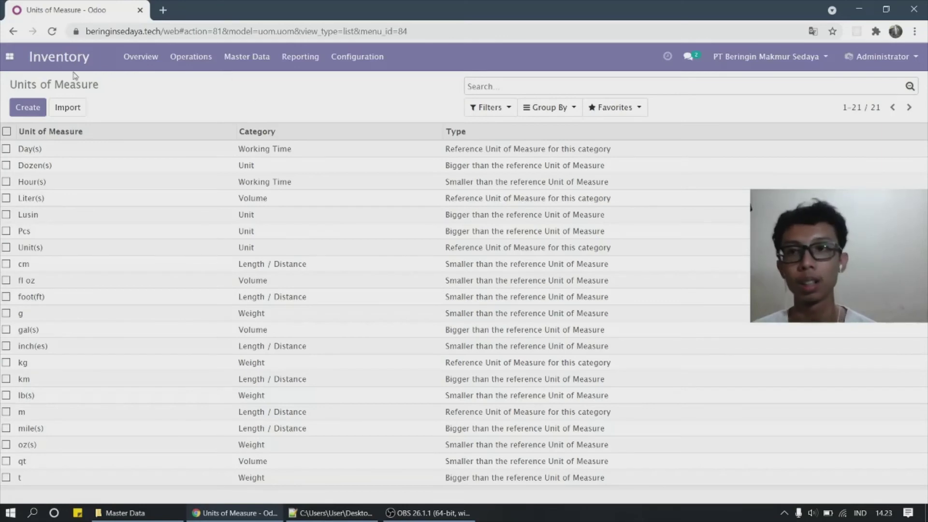
click(242, 62)
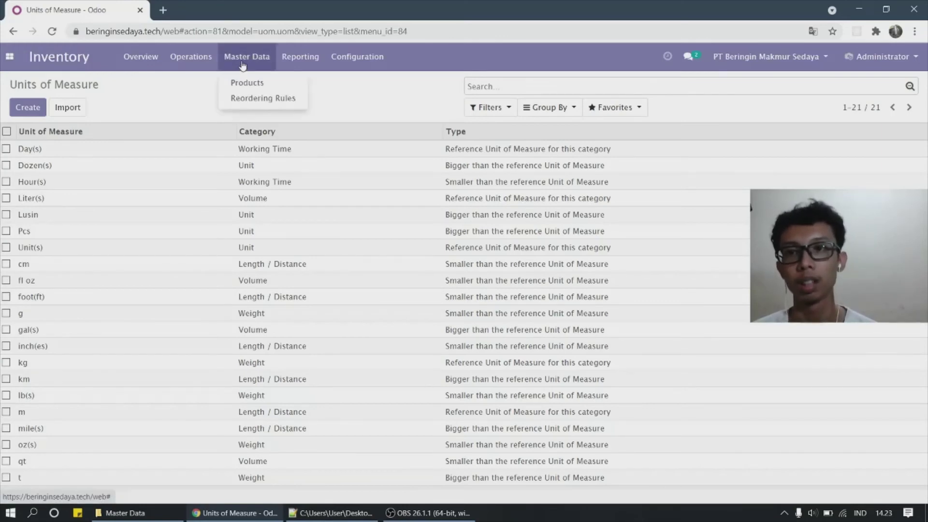
click(274, 87)
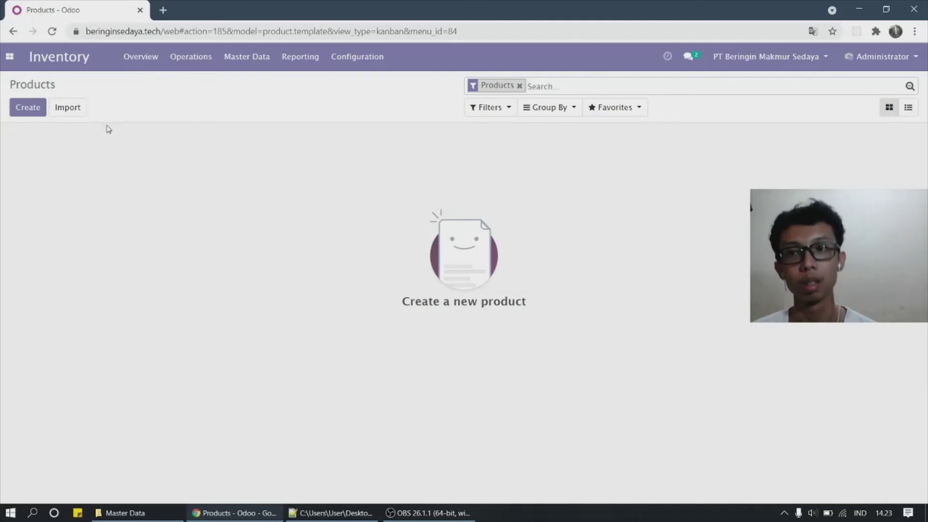
click(72, 112)
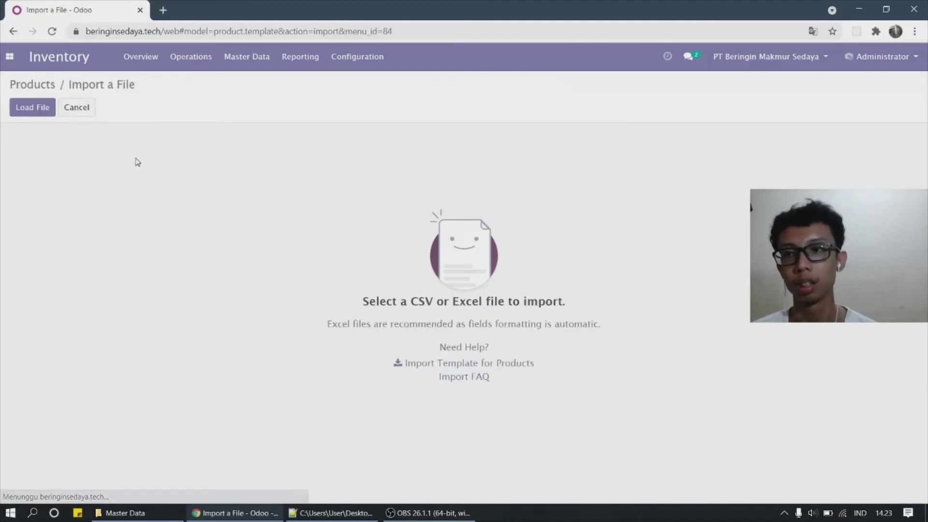
click(34, 108)
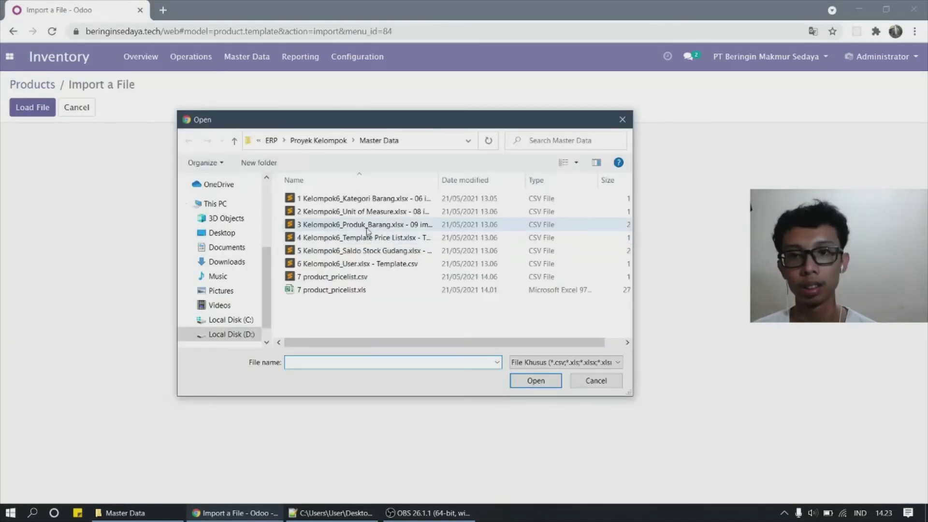
double_click(393, 225)
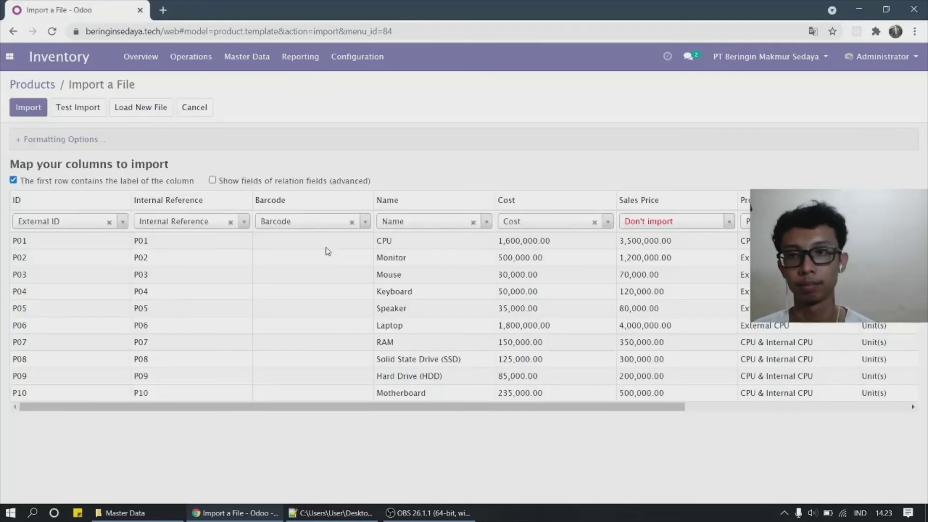
- Review the product file's column mapping, test it and import the products
scroll(349, 315, right, 5)
scroll(350, 315, left, 5)
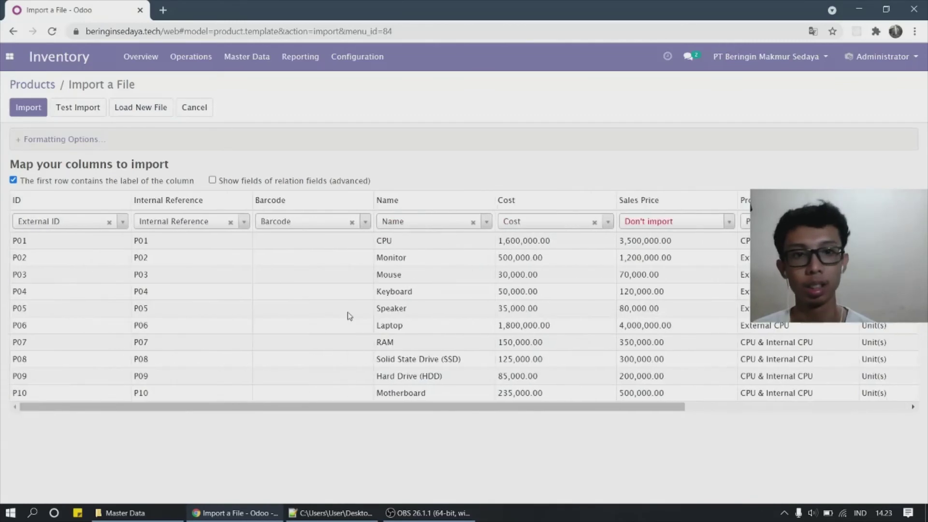
click(79, 110)
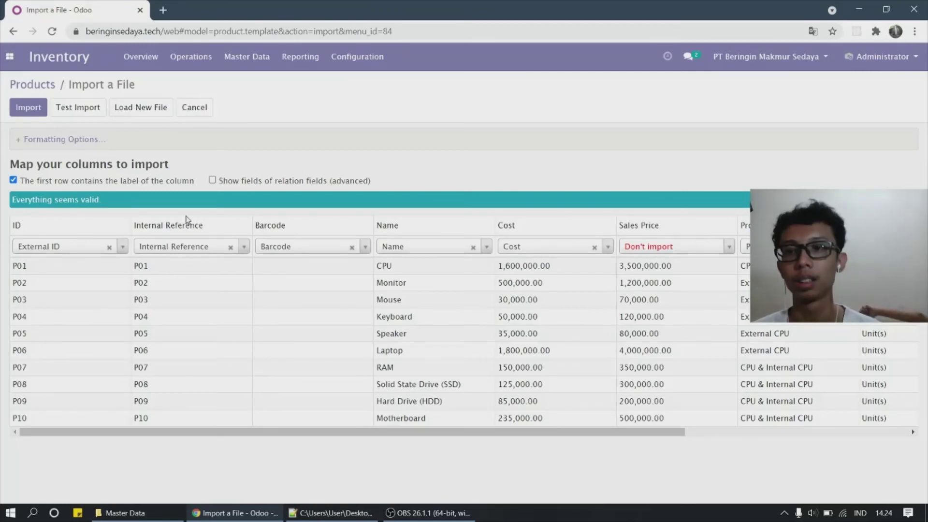
scroll(186, 219, right, 1)
click(29, 108)
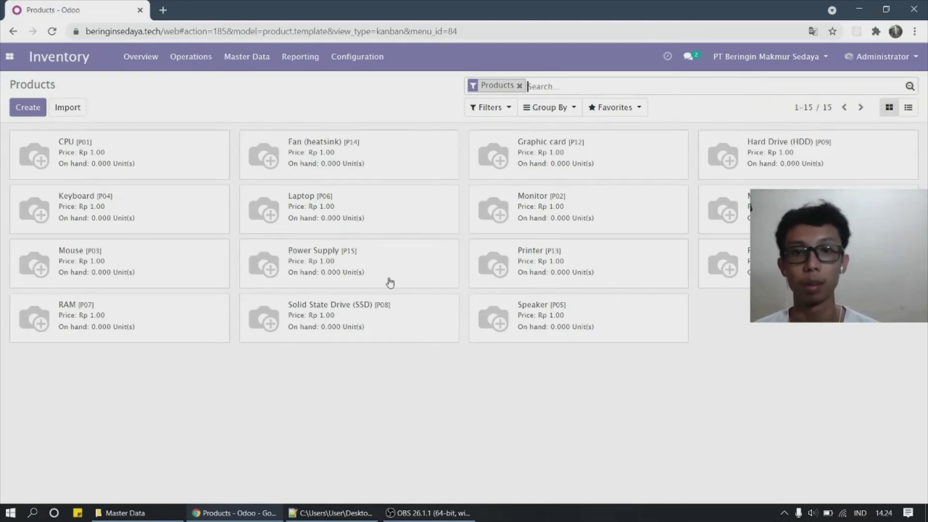
- Check the price list and "5 Kelompok6_Saldo Stock Gudang" files in the Master Data folder, and open Inventory Adjustments
key(alt+Tab)
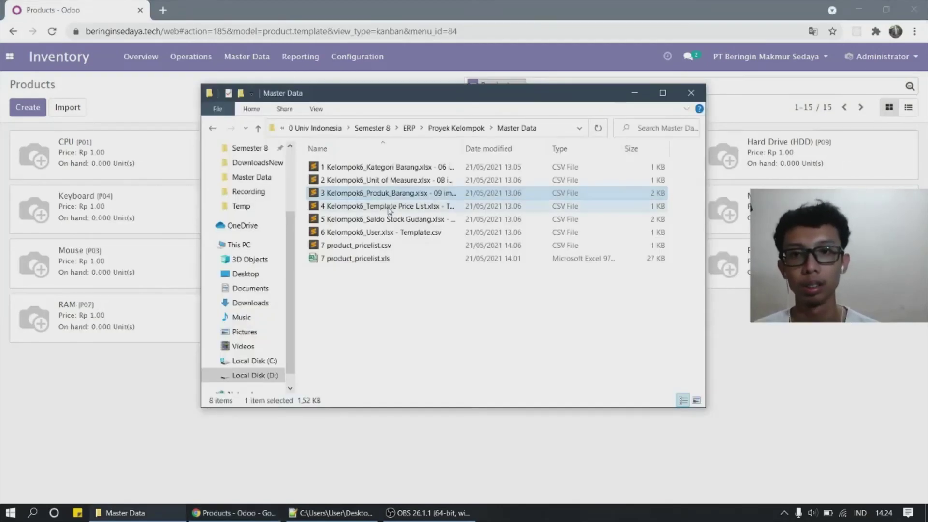
click(408, 207)
click(416, 220)
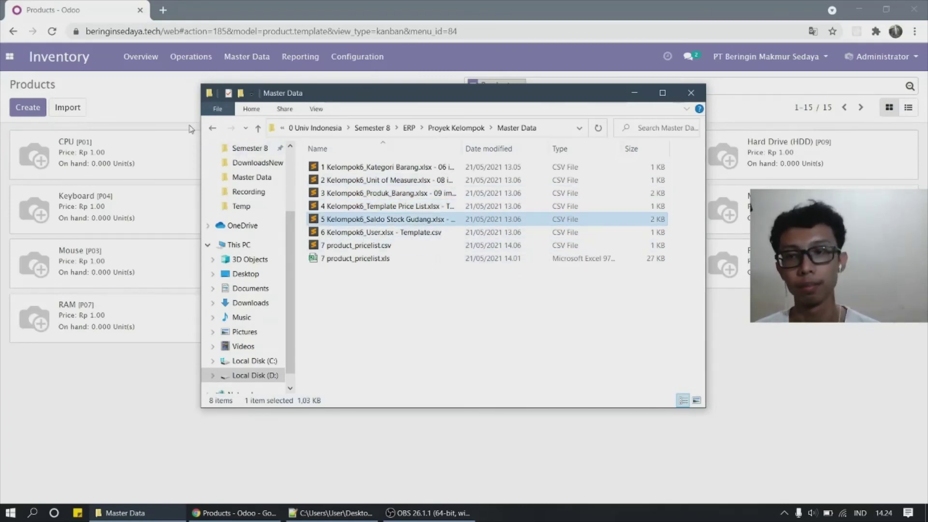
click(150, 101)
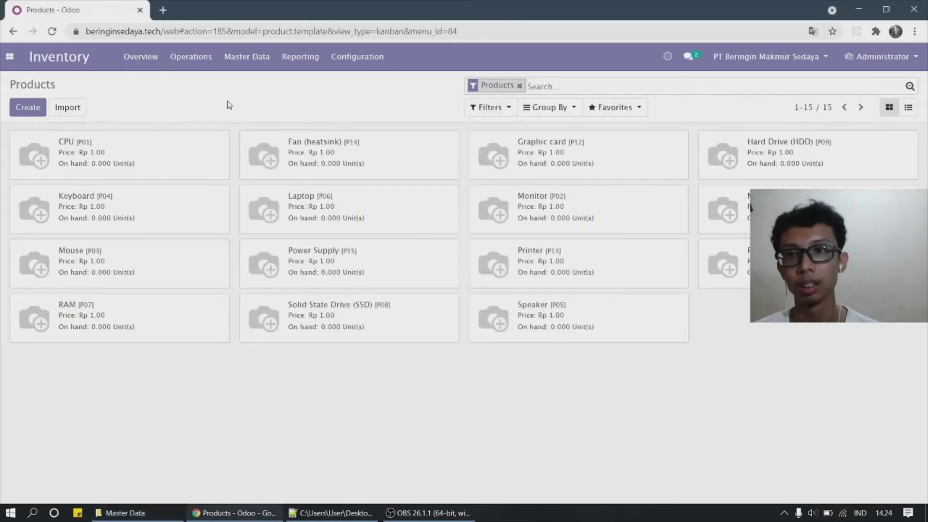
click(184, 68)
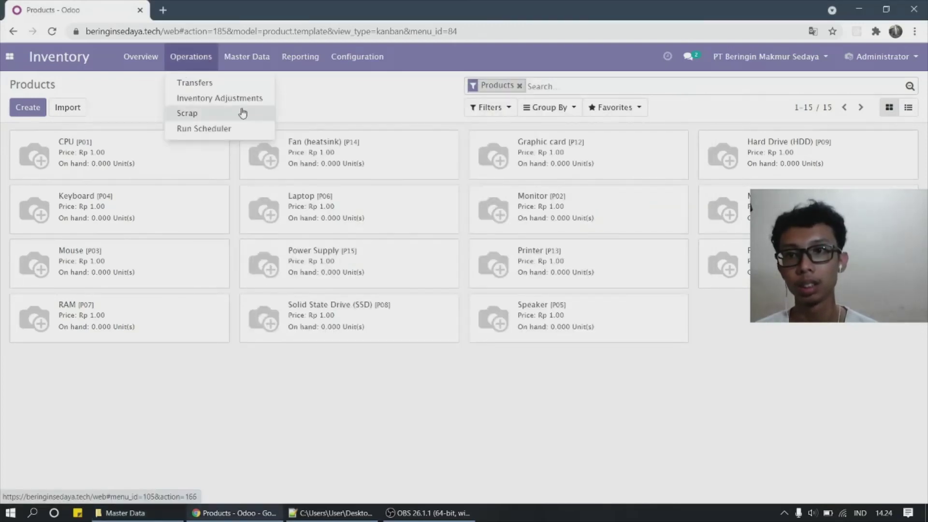
click(222, 99)
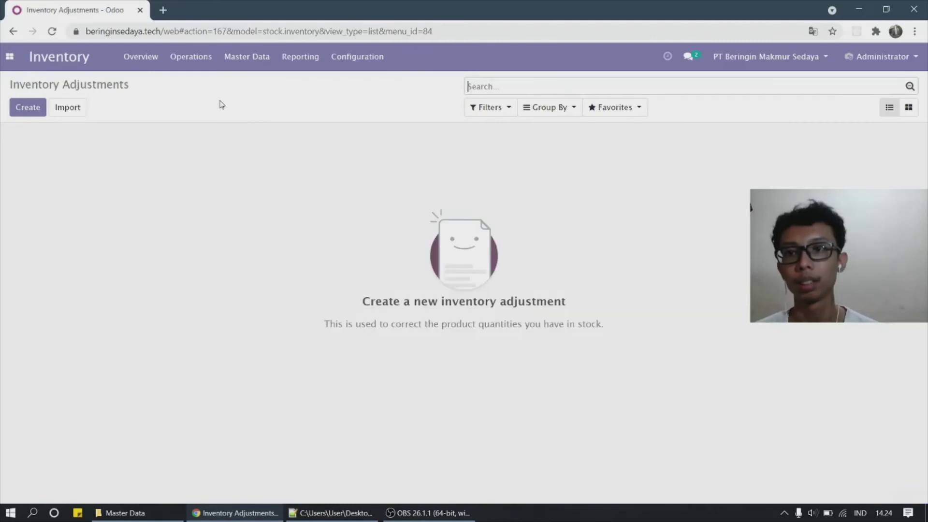
- Load the file "5 Kelompok6_Saldo Stock Gudang" into the Inventory Adjustments import
click(72, 111)
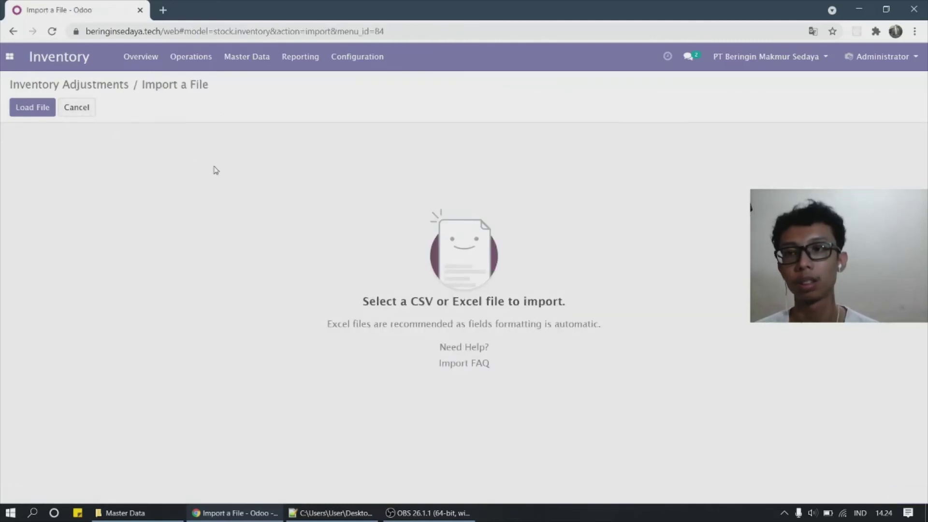
click(36, 110)
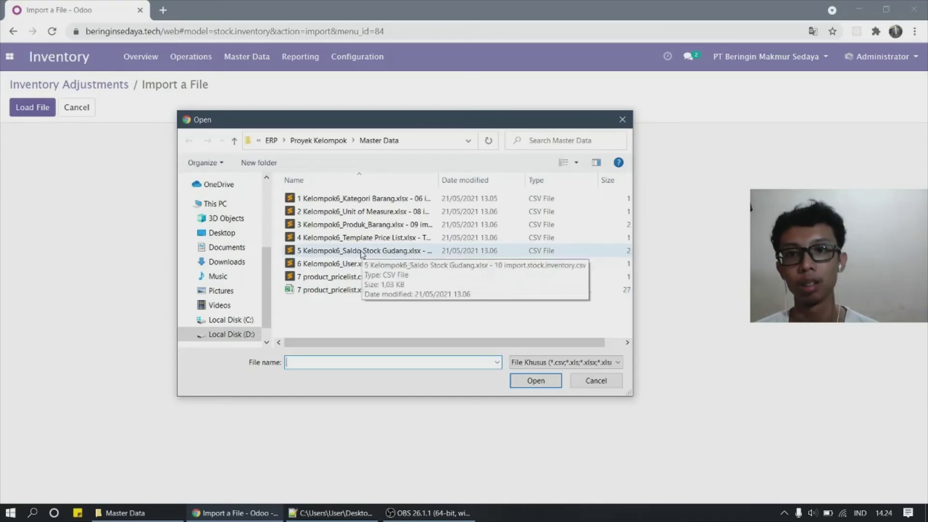
double_click(414, 250)
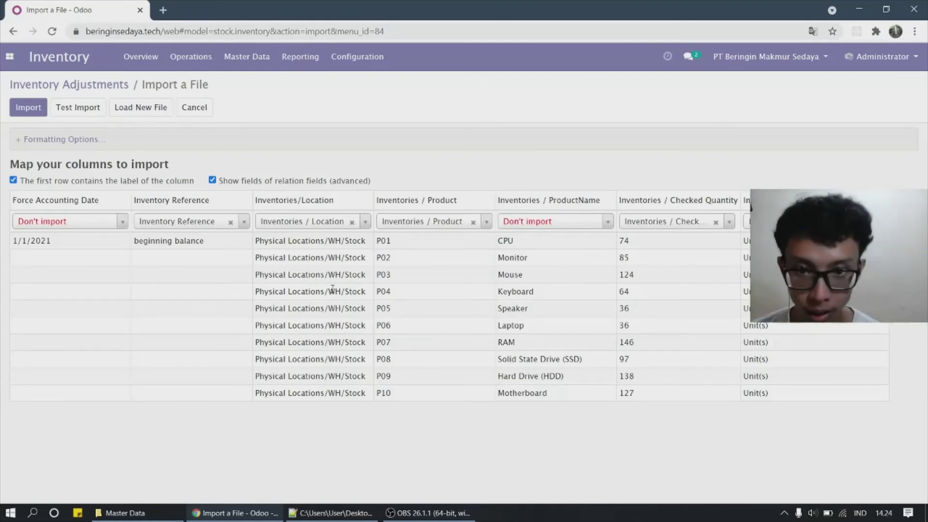
click(554, 232)
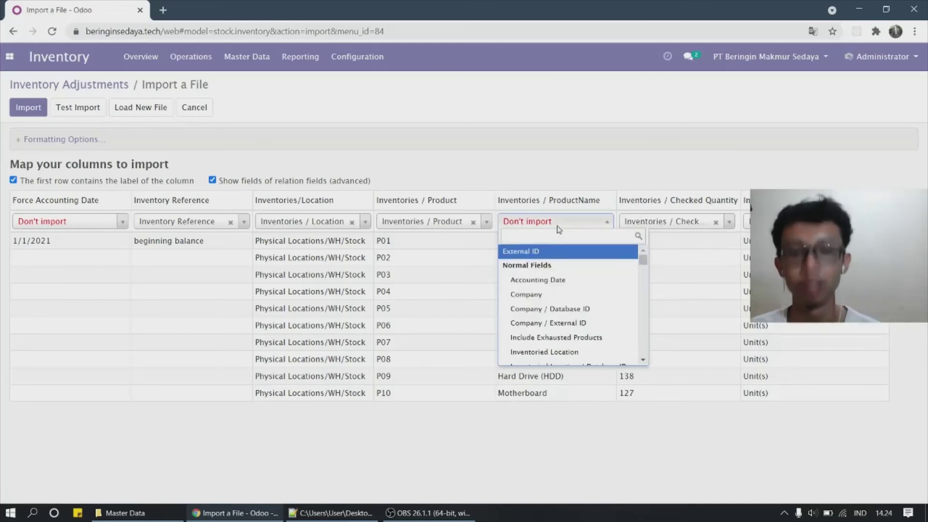
text(name)
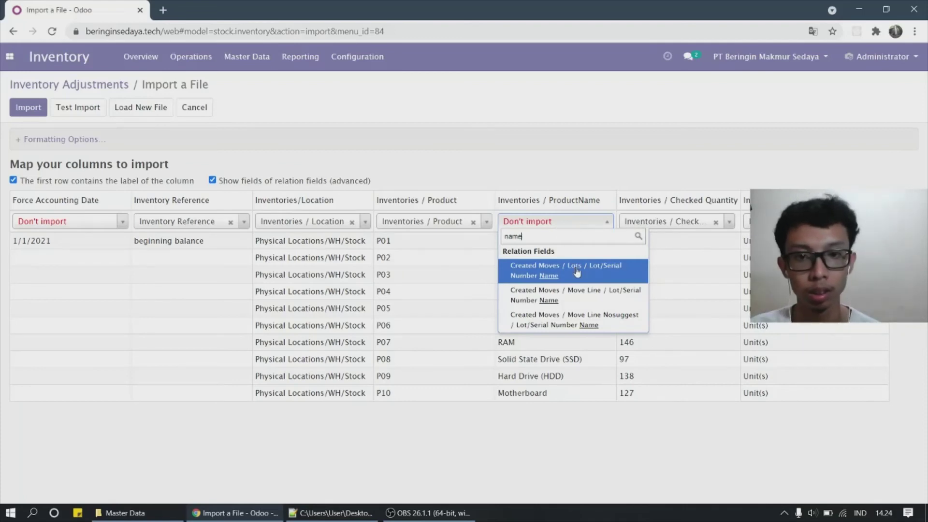
click(550, 165)
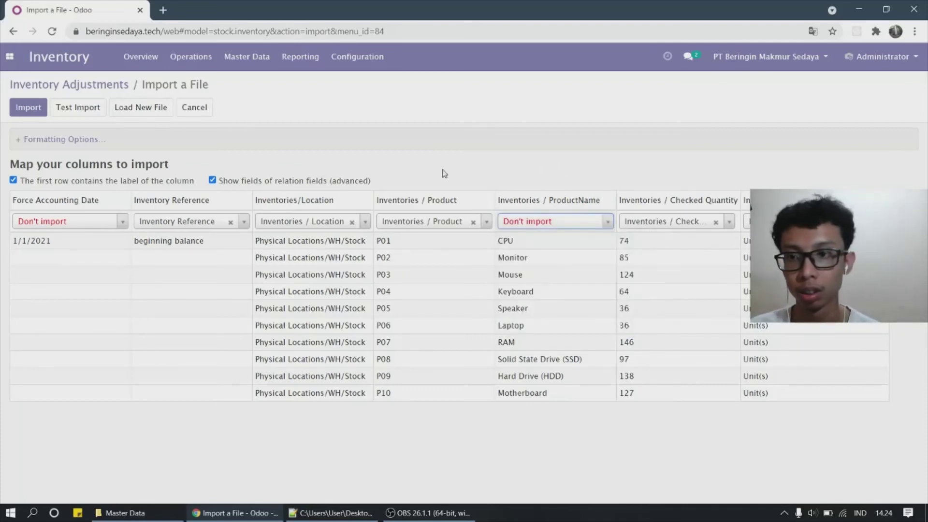
- Map the Force Accounting Date column to the Accounting Date field
click(109, 221)
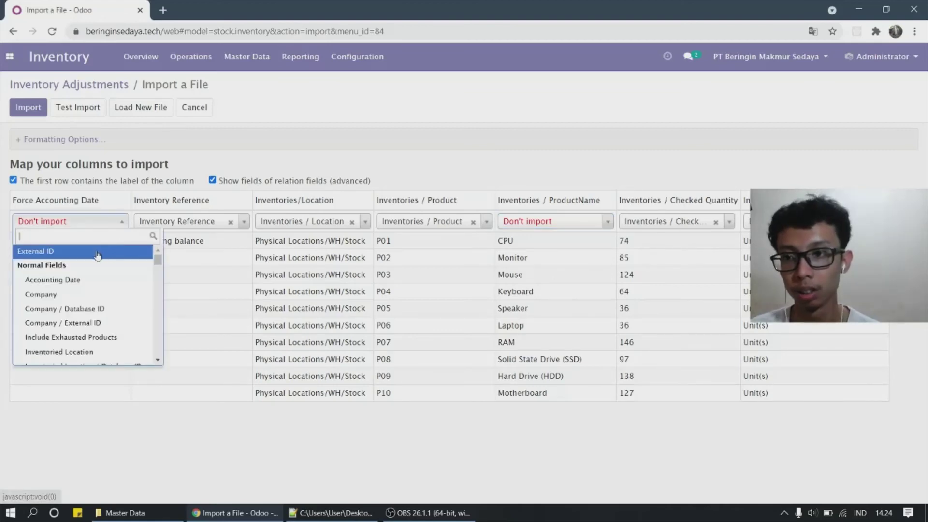
click(107, 280)
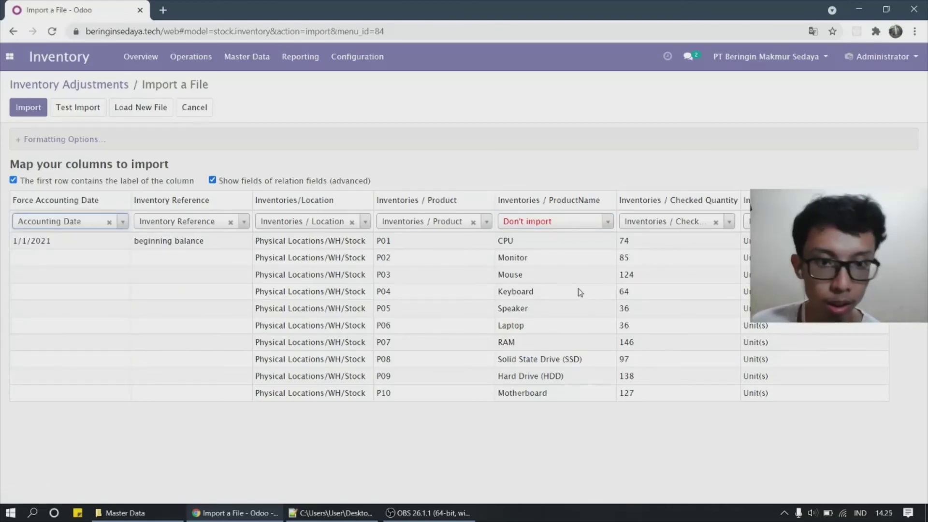
- Search the available import fields for a product field matching the Inventories / ProductName column, using "produc"
click(563, 223)
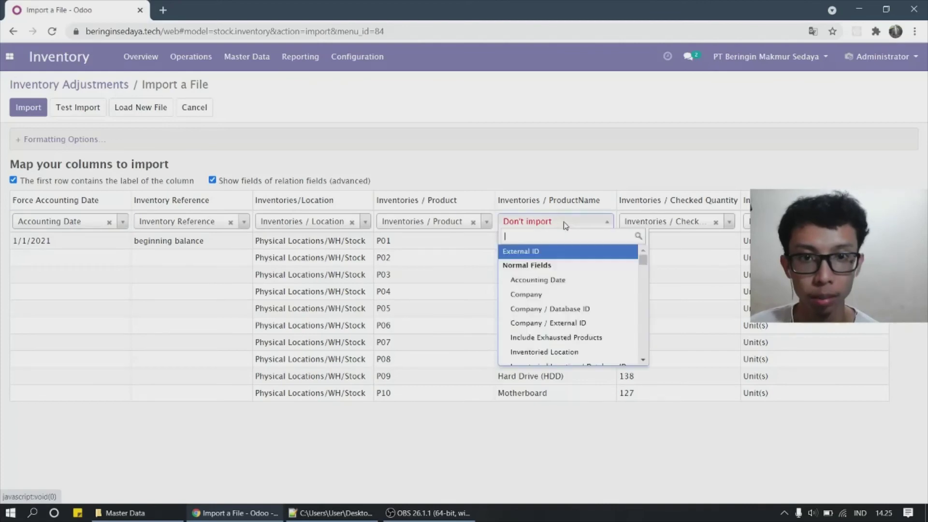
text(prod)
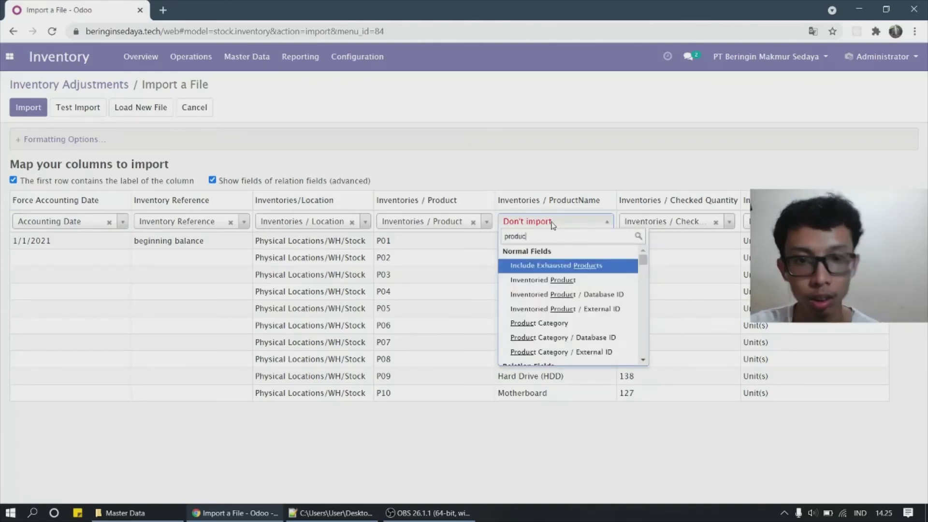
text(uc)
click(643, 360)
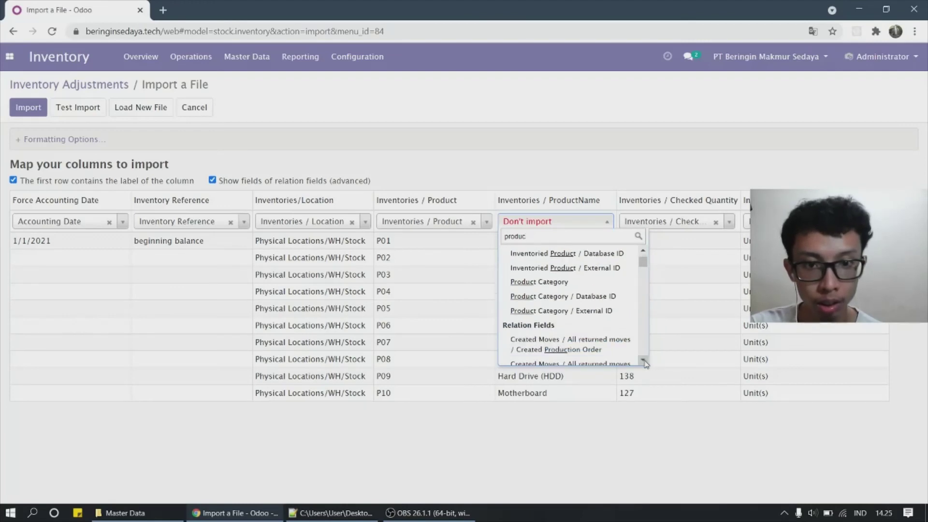
scroll(645, 363, down, 3)
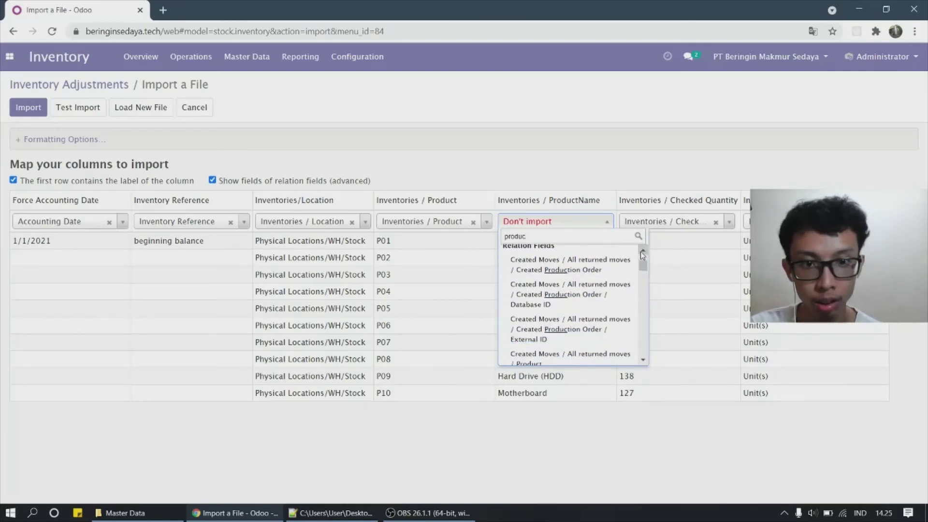
scroll(641, 252, up, 5)
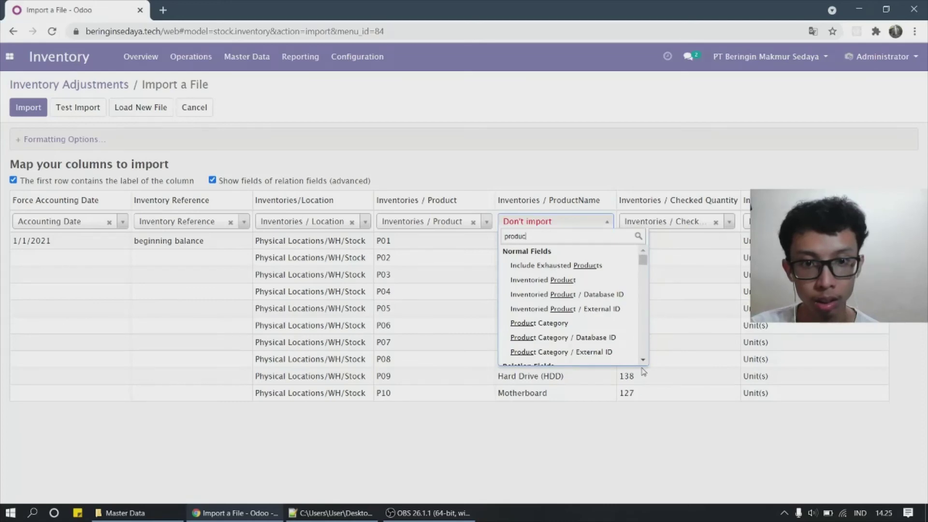
scroll(643, 361, down, 4)
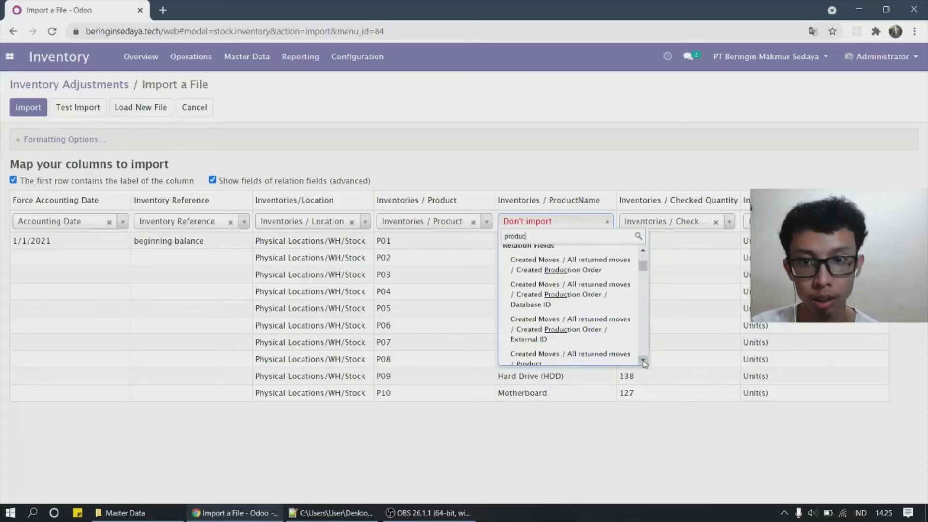
scroll(644, 362, down, 2)
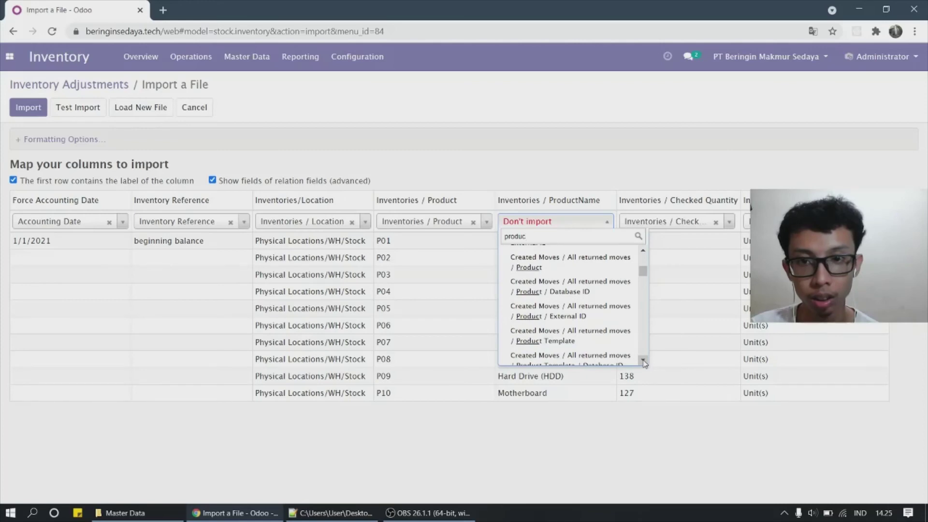
scroll(644, 362, down, 4)
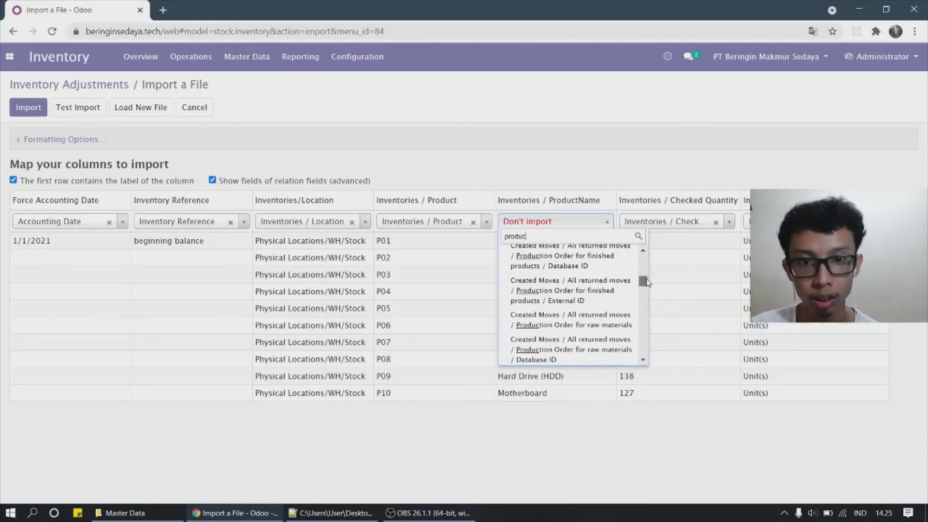
scroll(644, 290, up, 10)
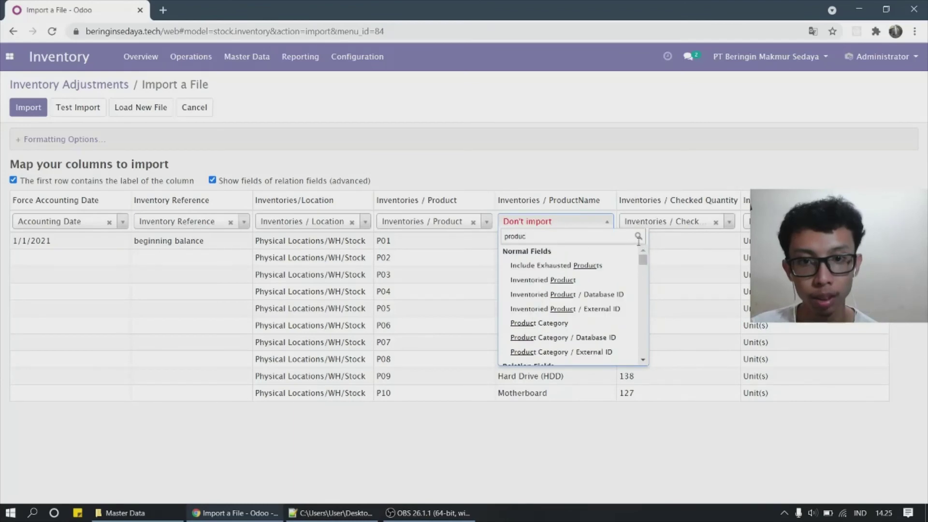
click(599, 175)
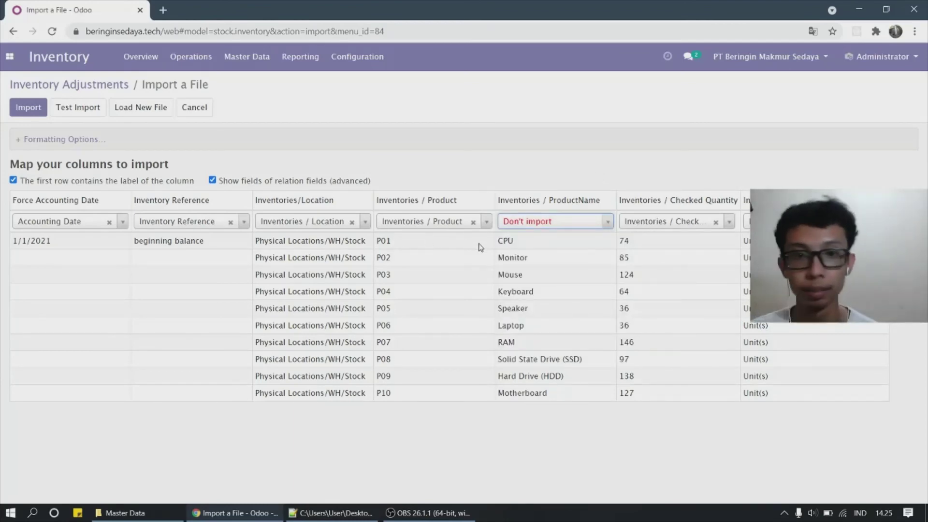
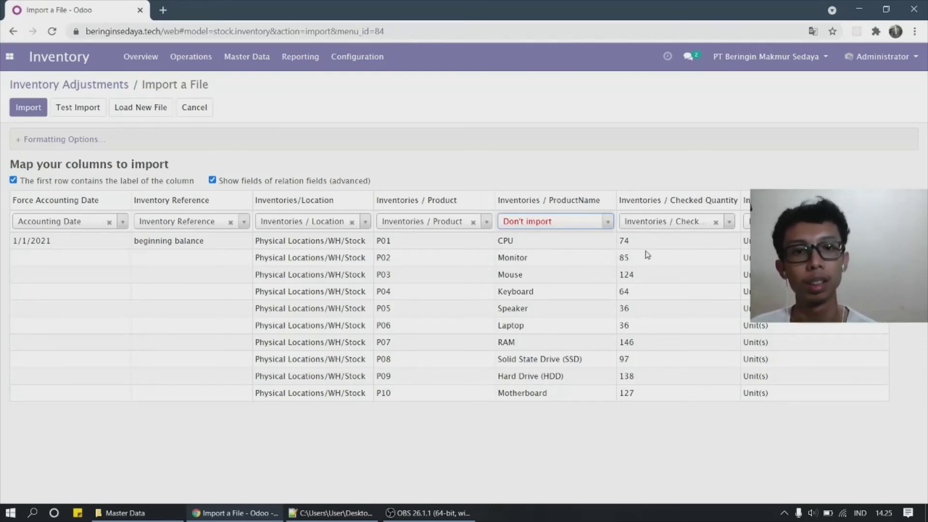
- Check the CPU's checked quantity, test the warehouse stock file and import it
drag(637, 246, 623, 241)
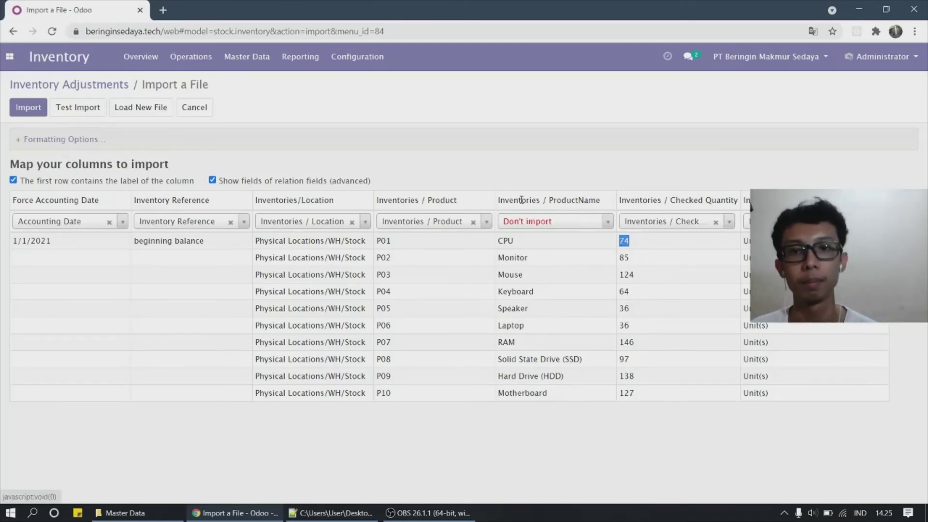
click(504, 169)
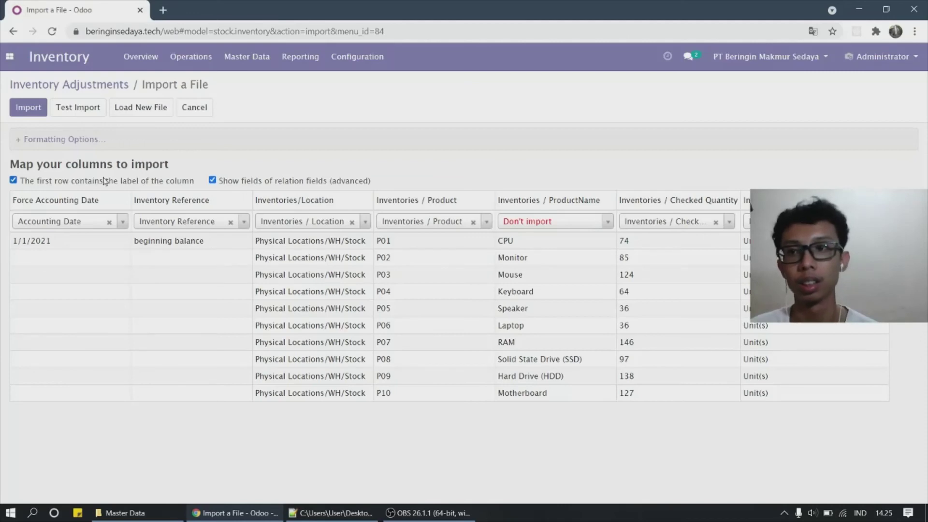
click(72, 114)
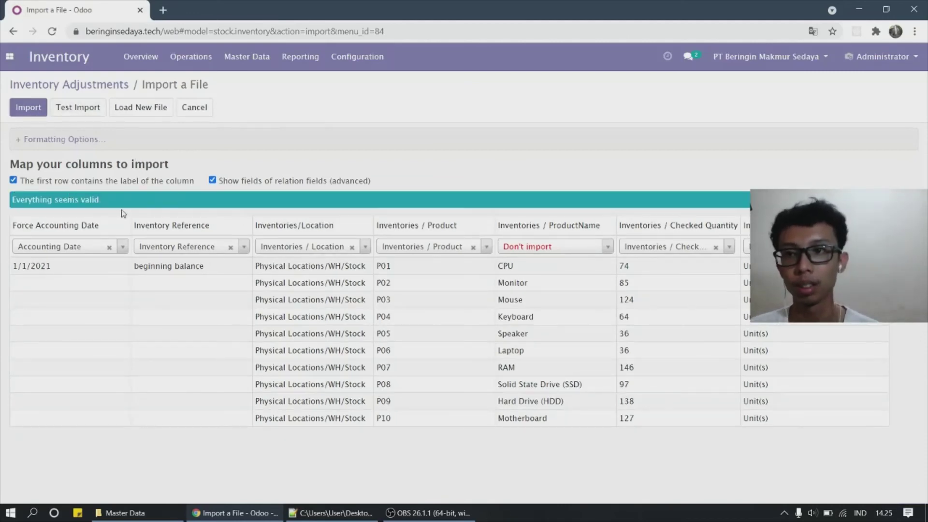
click(25, 108)
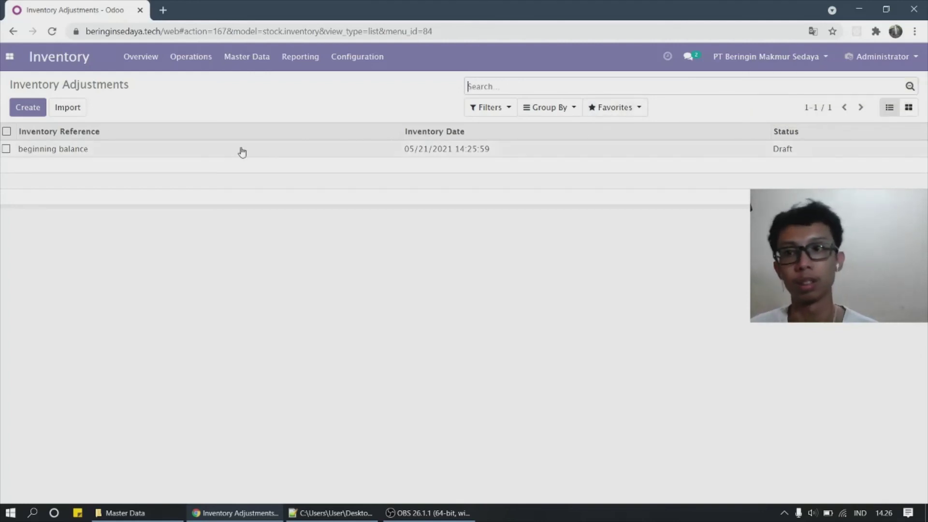
- View the imported beginning balance adjustment and check the on-hand quantities in the product list
click(121, 154)
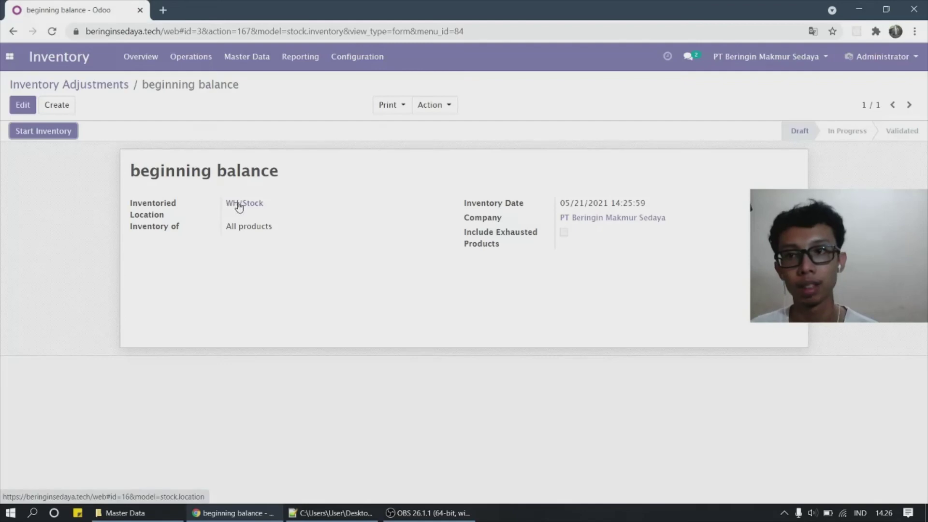
click(263, 57)
click(278, 92)
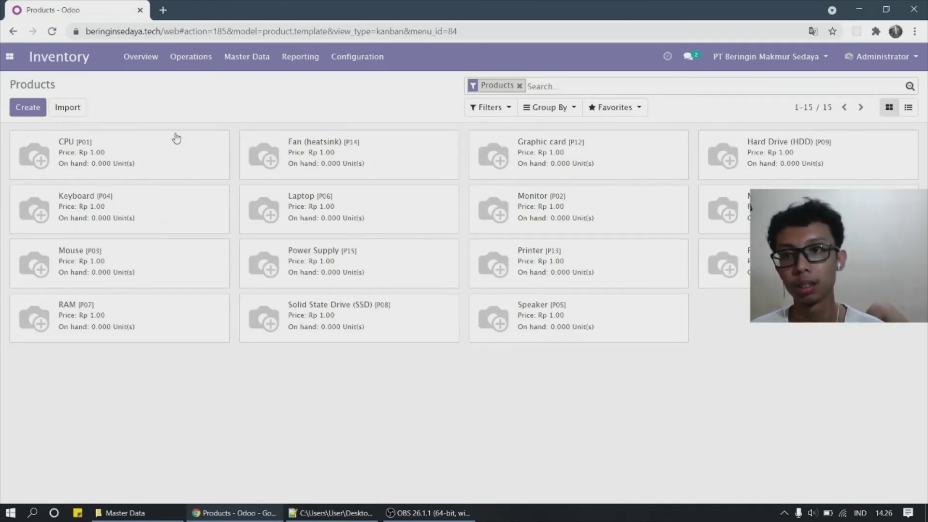
- Return to Inventory Adjustments, open the beginning balance adjustment and start its inventory
click(201, 64)
click(228, 97)
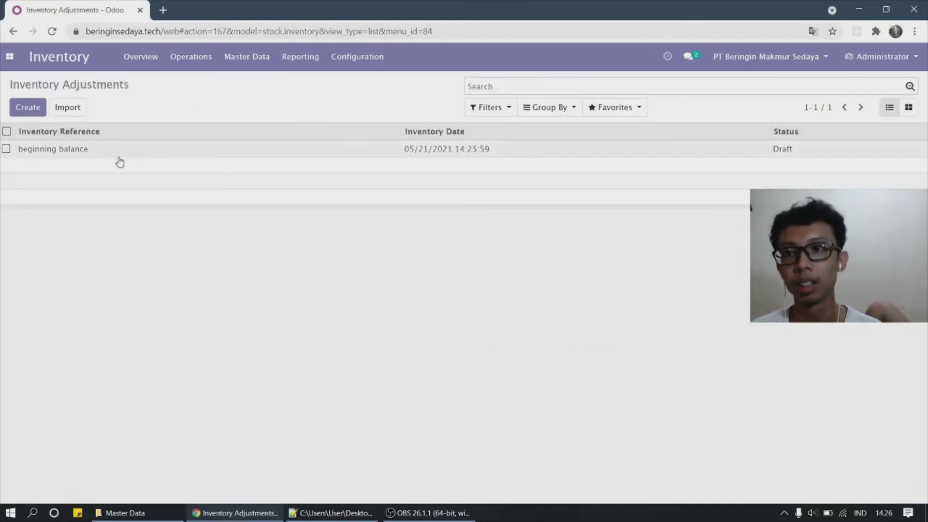
click(93, 151)
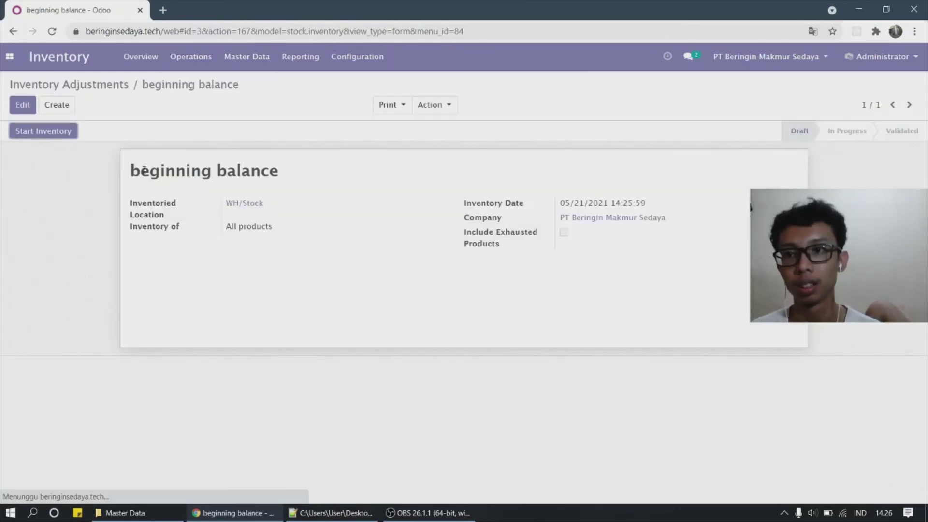
click(59, 138)
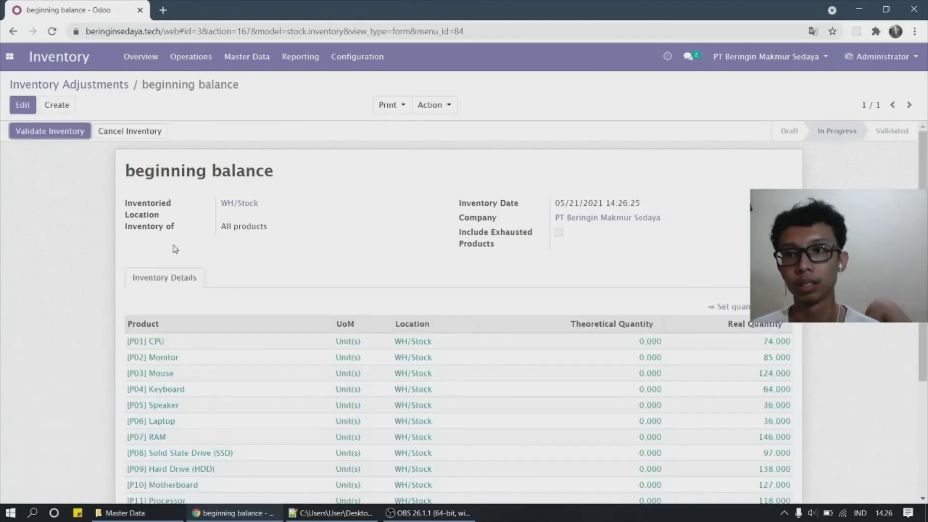
- Review the product lines of the beginning balance adjustment and validate the inventory
scroll(175, 249, down, 4)
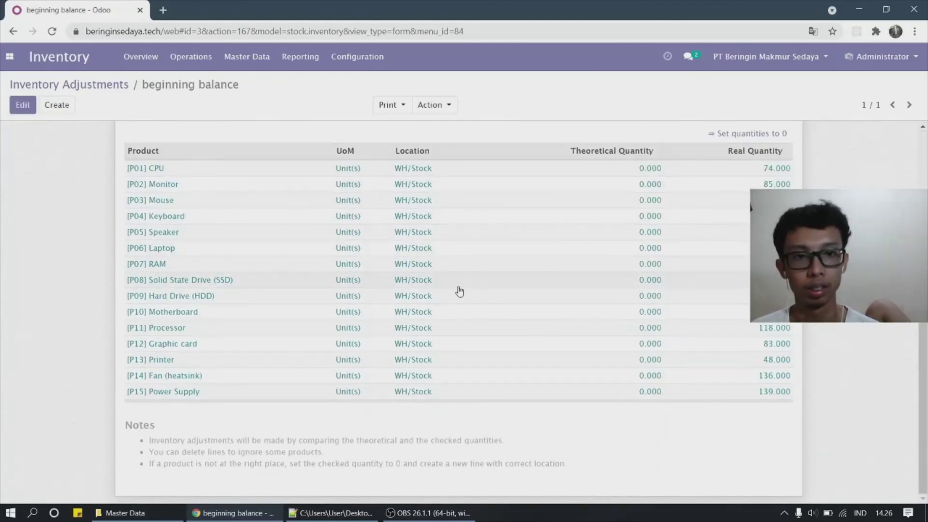
scroll(521, 312, up, 4)
scroll(519, 311, down, 4)
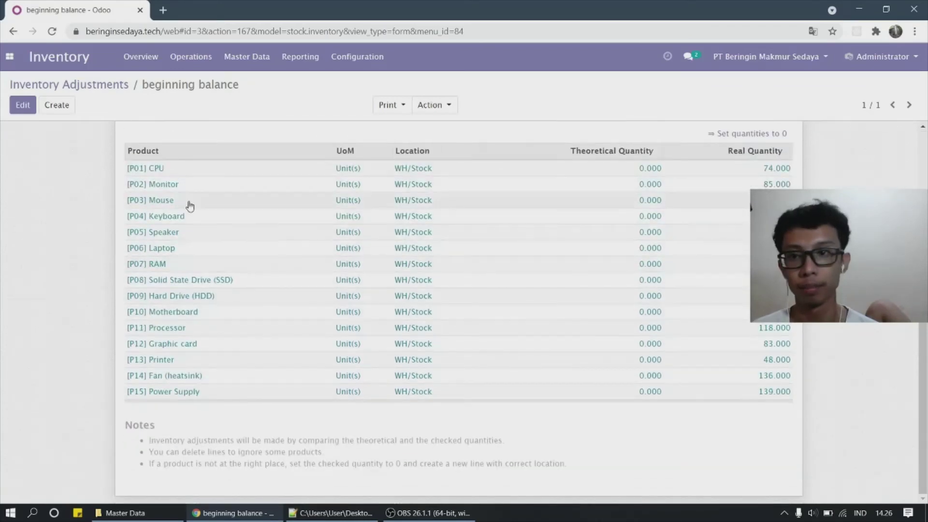
scroll(596, 314, up, 3)
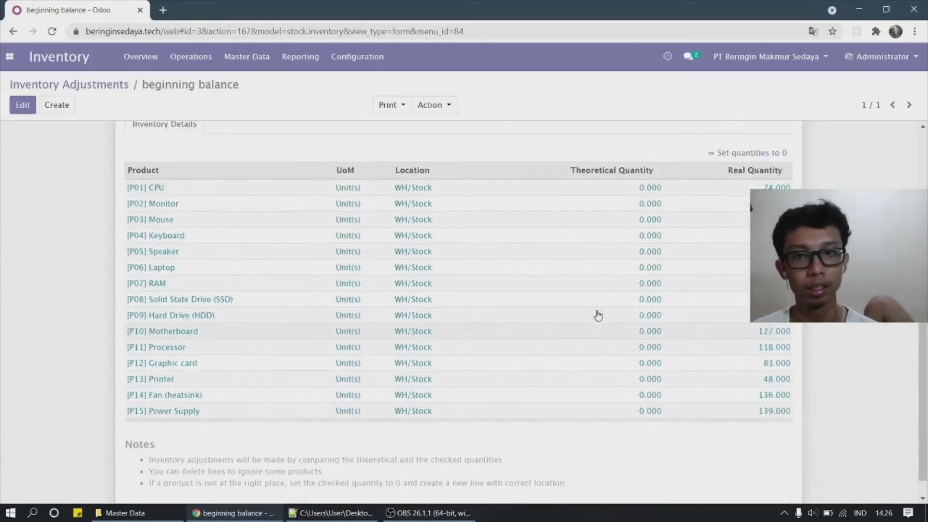
scroll(164, 206, up, 1)
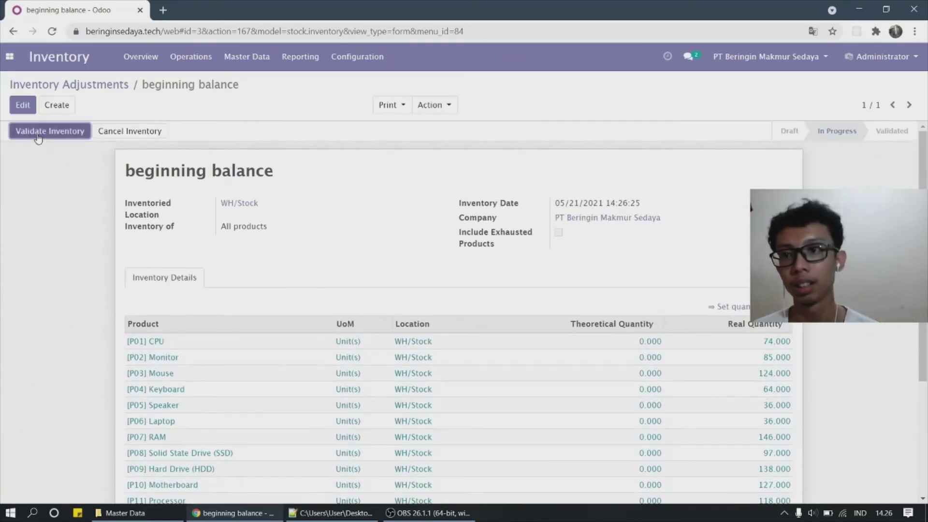
click(40, 139)
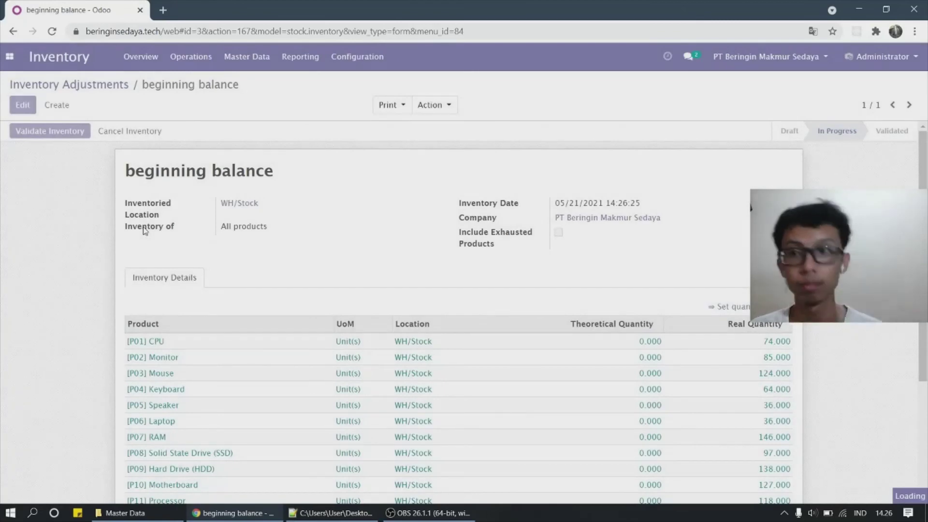
scroll(283, 175, down, 3)
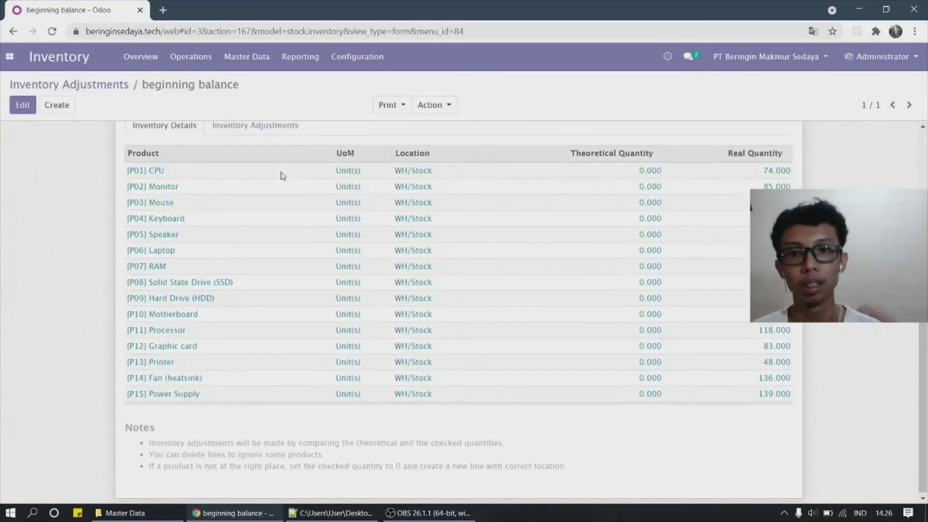
scroll(283, 175, up, 3)
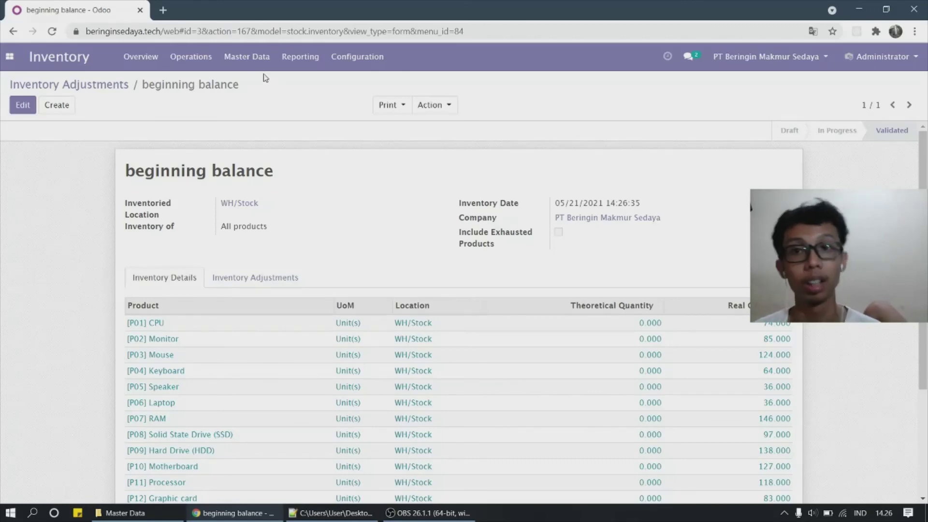
- Check the on-hand quantities in the product list and locate the user template CSV in the Master Data folder
click(246, 58)
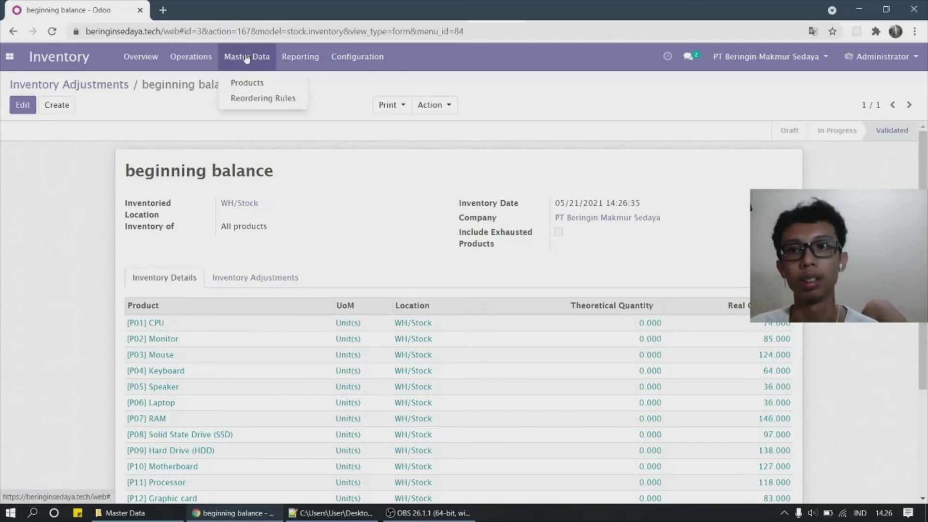
click(263, 84)
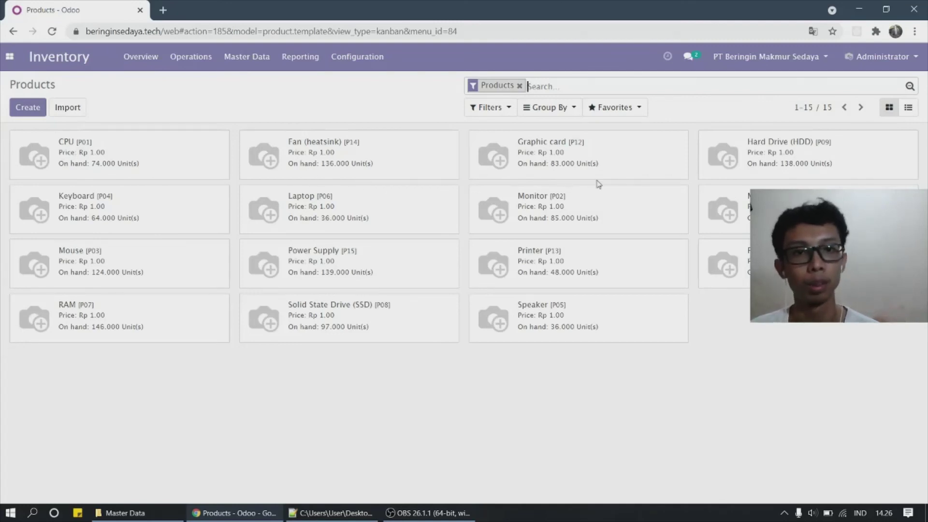
key(alt+Tab)
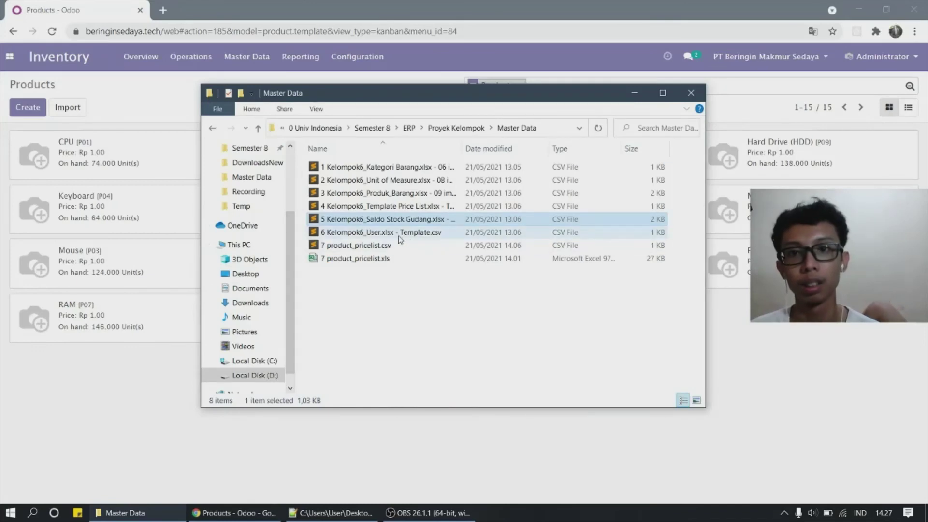
click(395, 236)
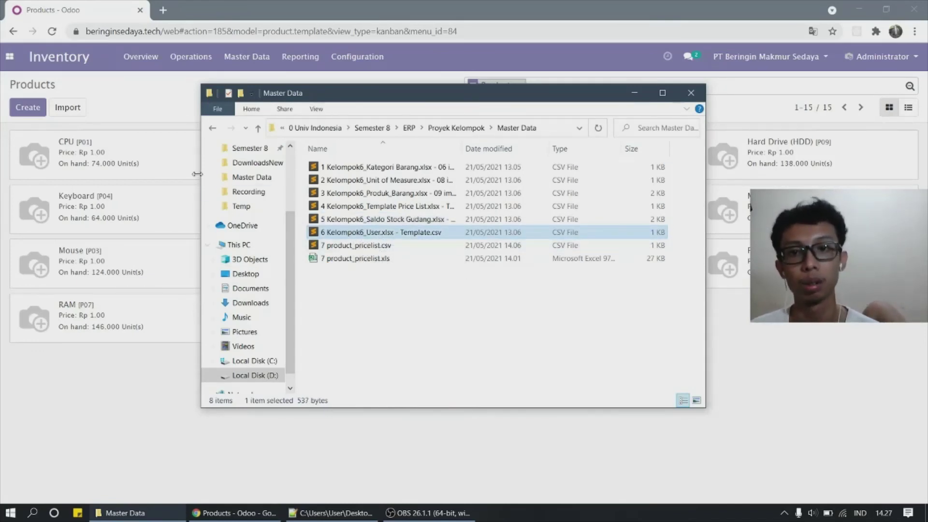
click(161, 108)
- Open the Users list in Settings through the access rights management
click(10, 57)
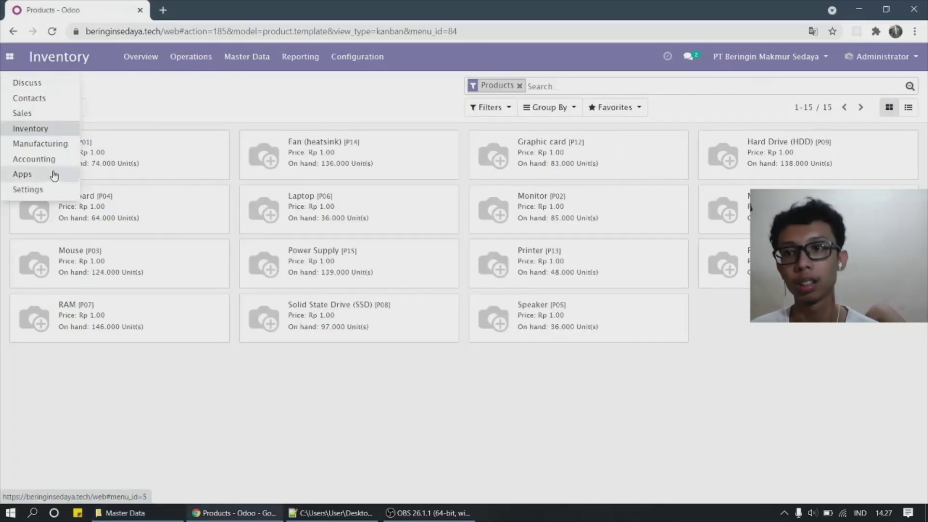
click(57, 188)
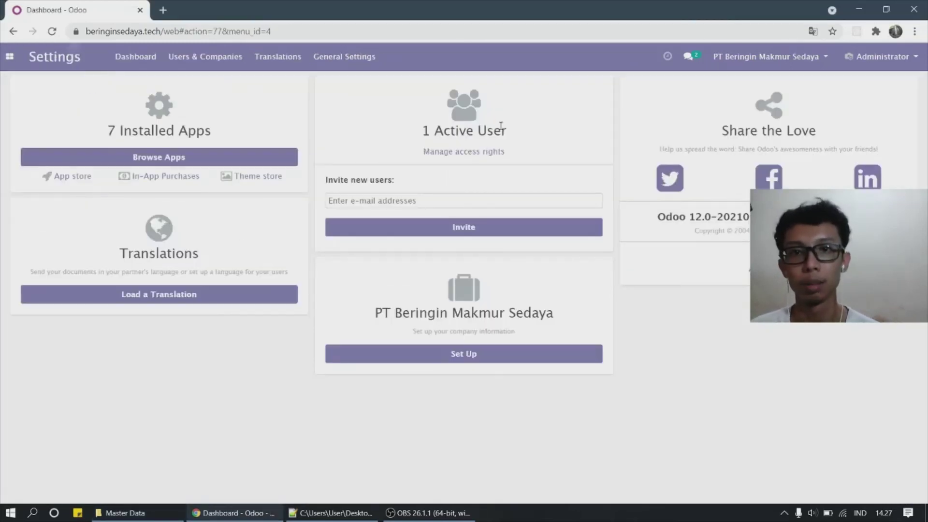
click(455, 156)
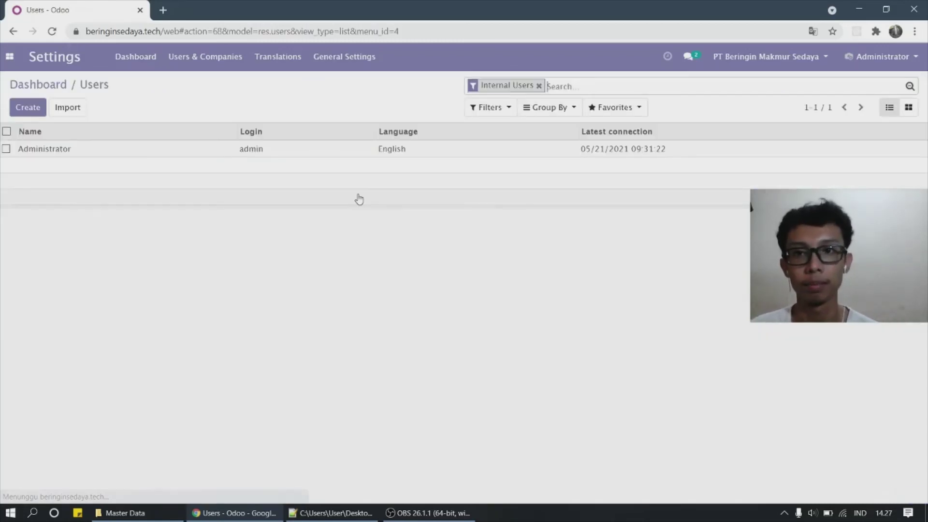
- Load 6 Kelompok6_User.xlsx - Template.csv into the user import, then test and import the user records
click(59, 110)
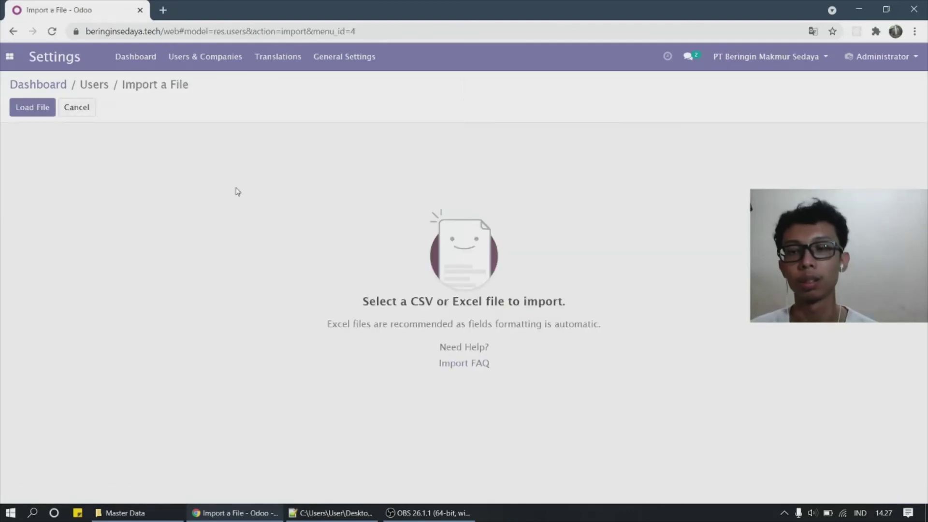
click(27, 108)
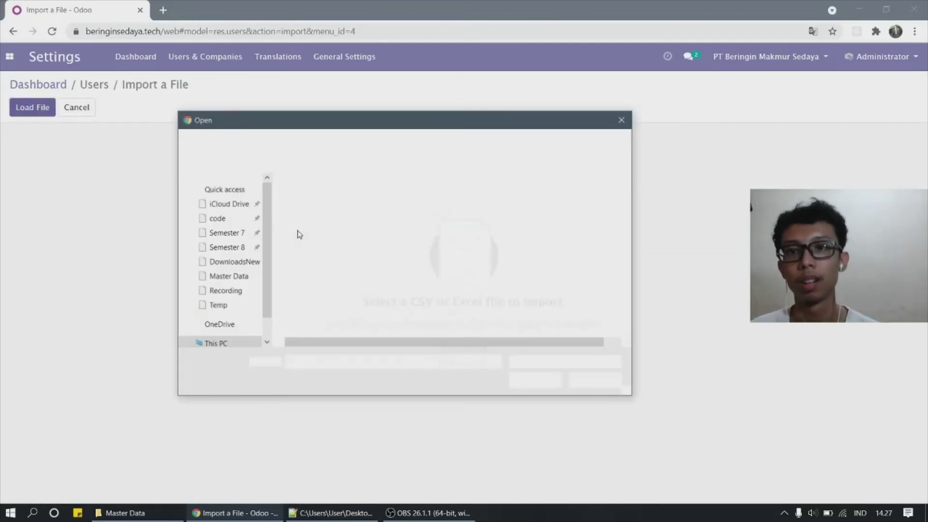
double_click(379, 265)
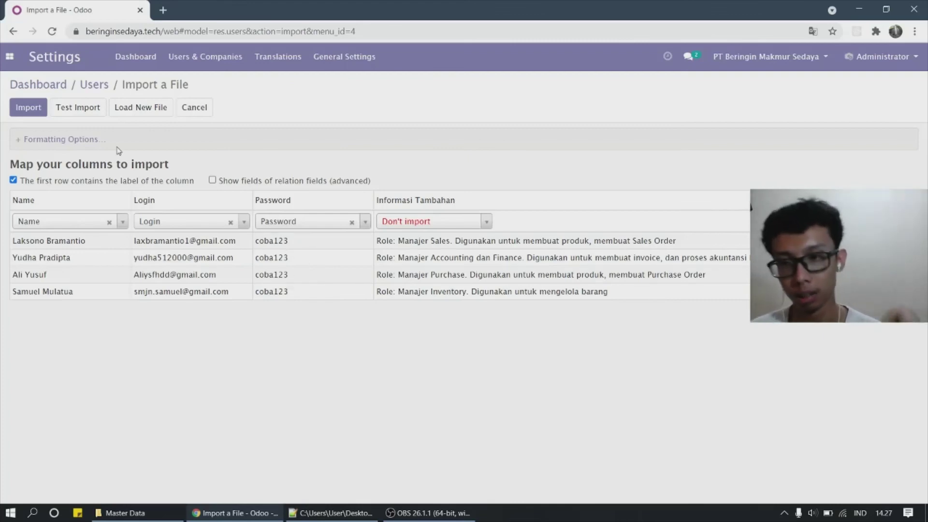
click(70, 109)
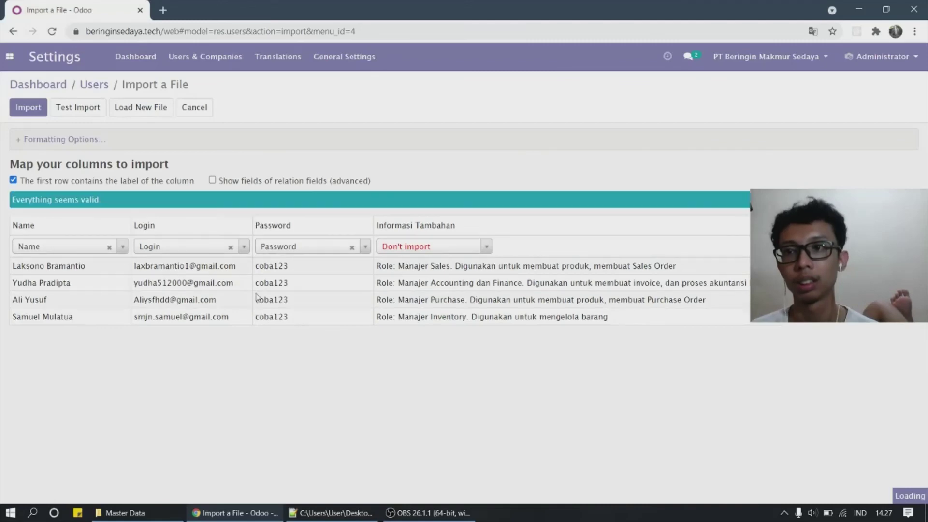
click(30, 117)
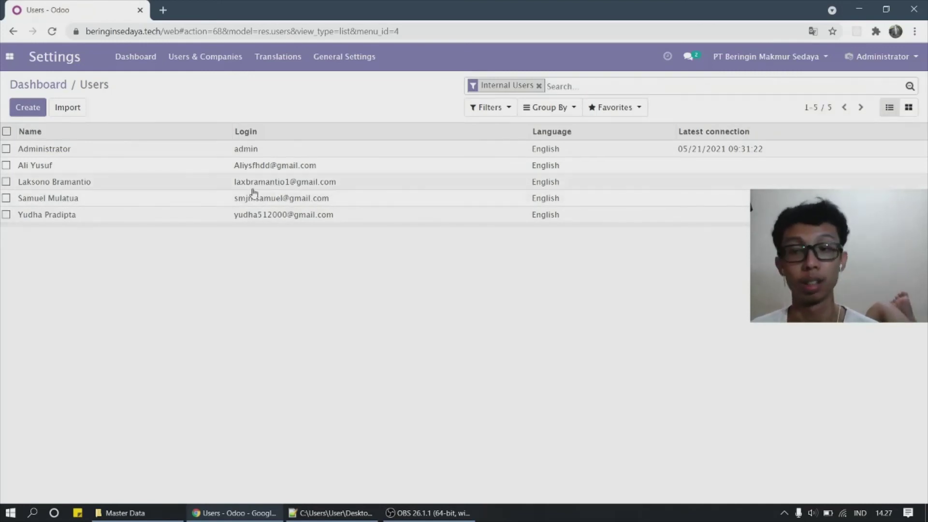
- Look up the price list template among the Master Data files and return to the Users list
key(alt+Tab)
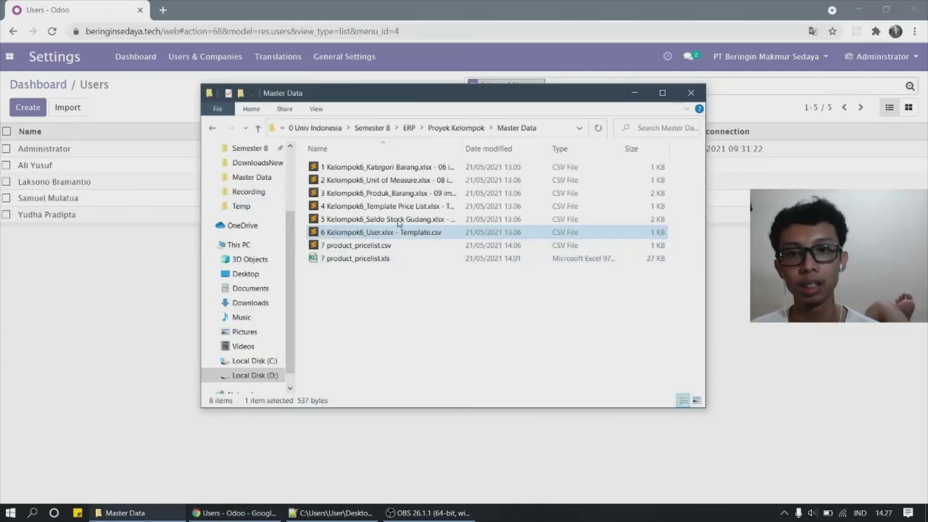
click(409, 208)
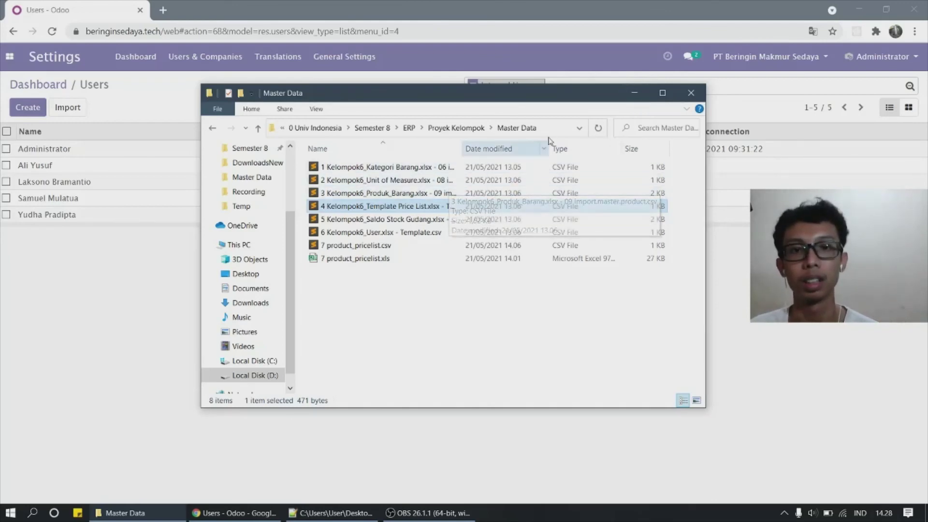
click(634, 94)
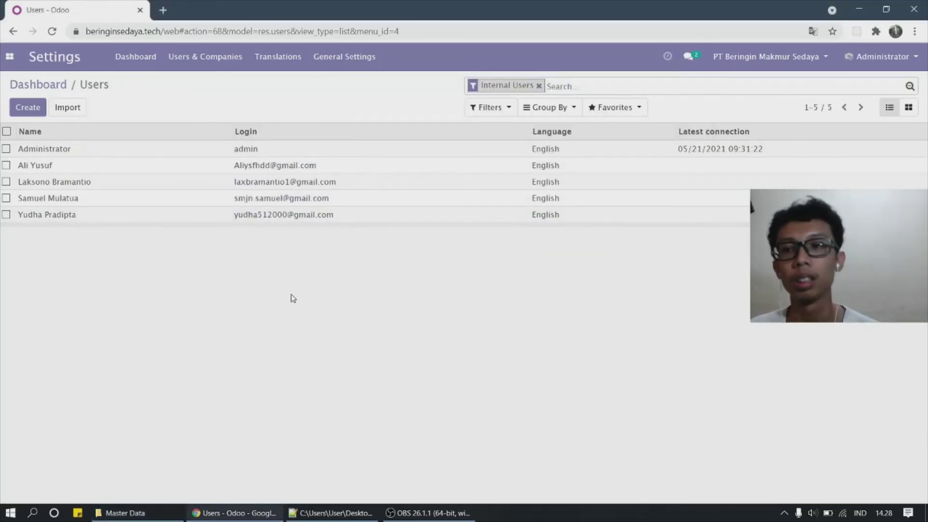